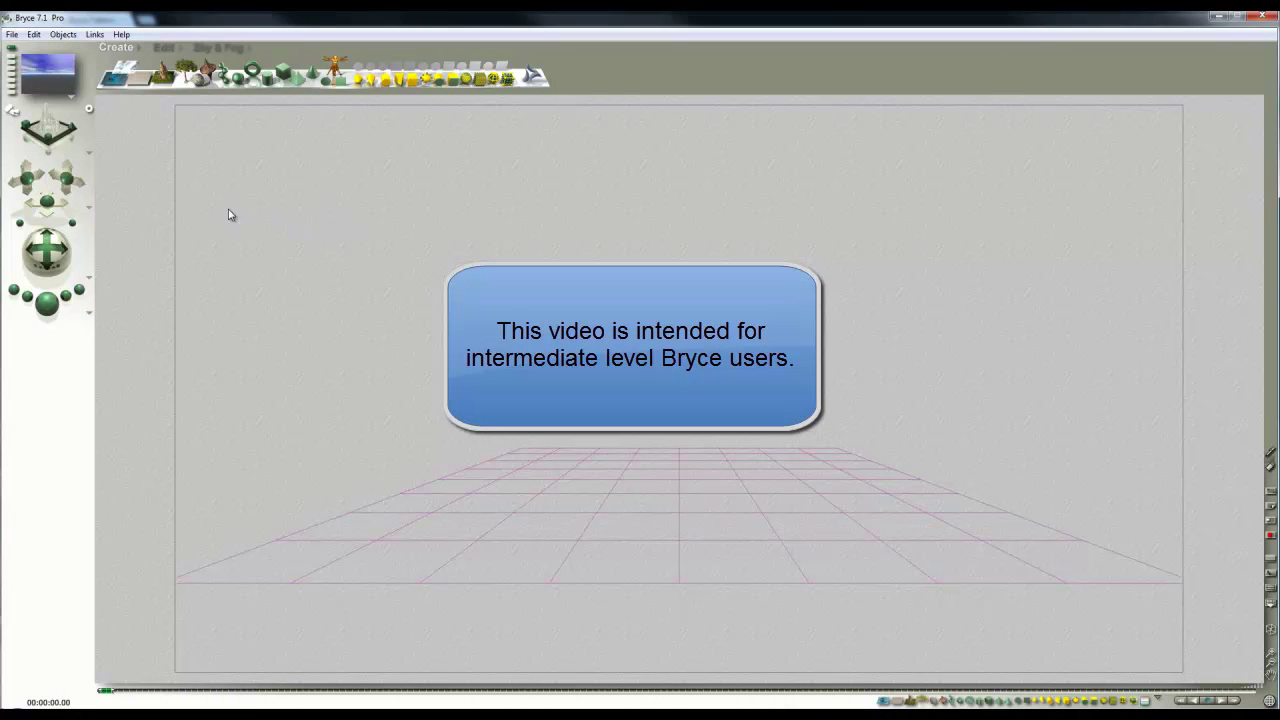
- Insert the Capsule 50% object from the Additional Primitives library and stretch it into a longer, slimmer capsule
{"action": "left_click", "coordinate": [137, 46]}
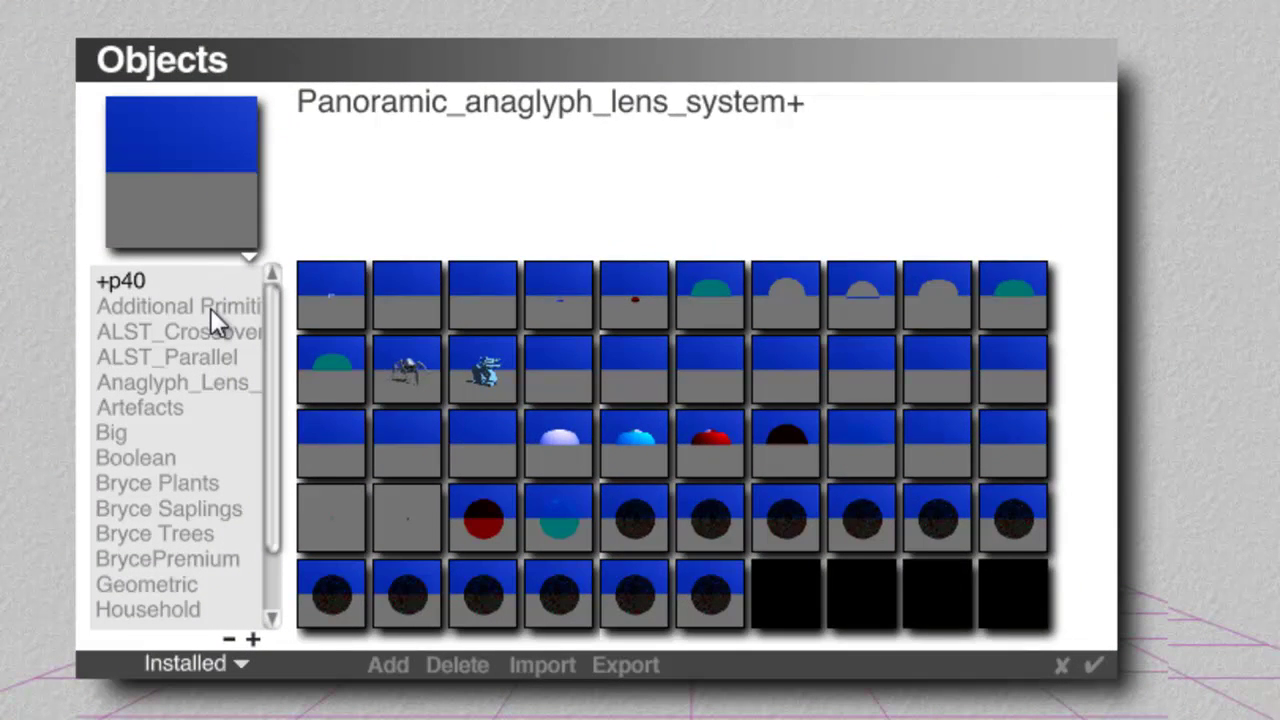
{"action": "left_click", "coordinate": [368, 326]}
{"action": "left_click_drag", "start_coordinate": [1097, 372], "coordinate": [1092, 432]}
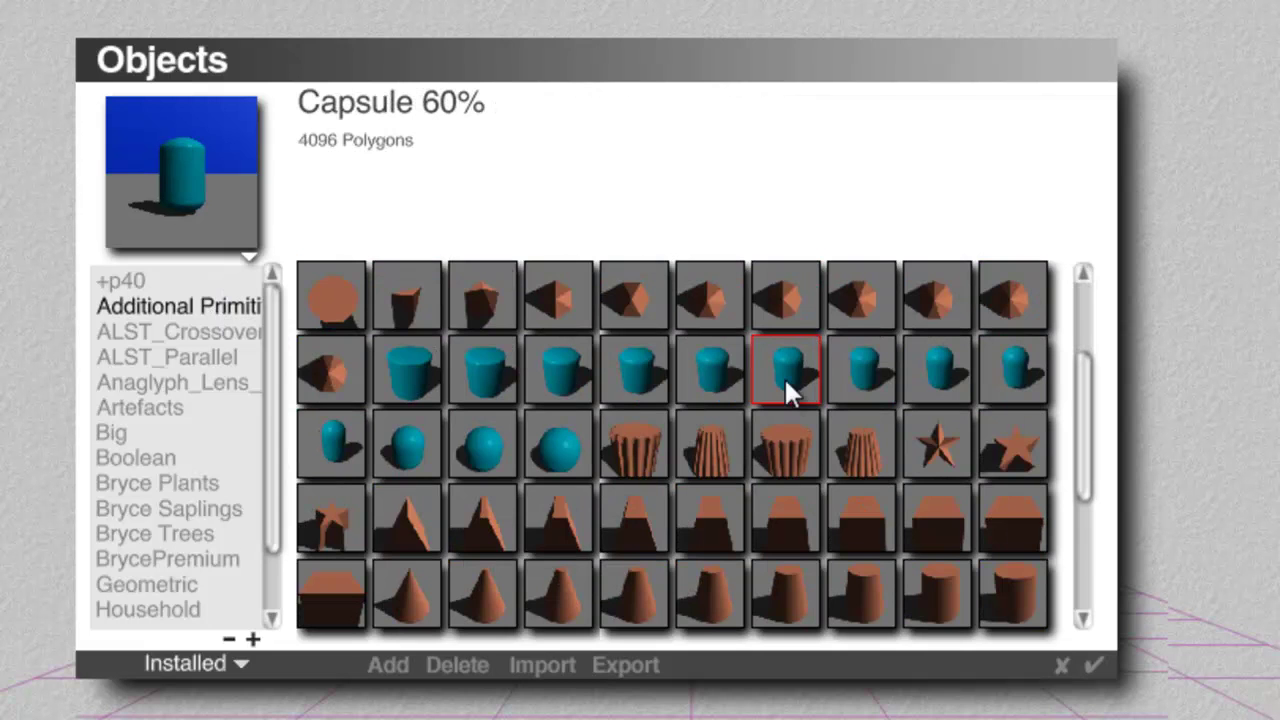
{"action": "left_click", "coordinate": [728, 368]}
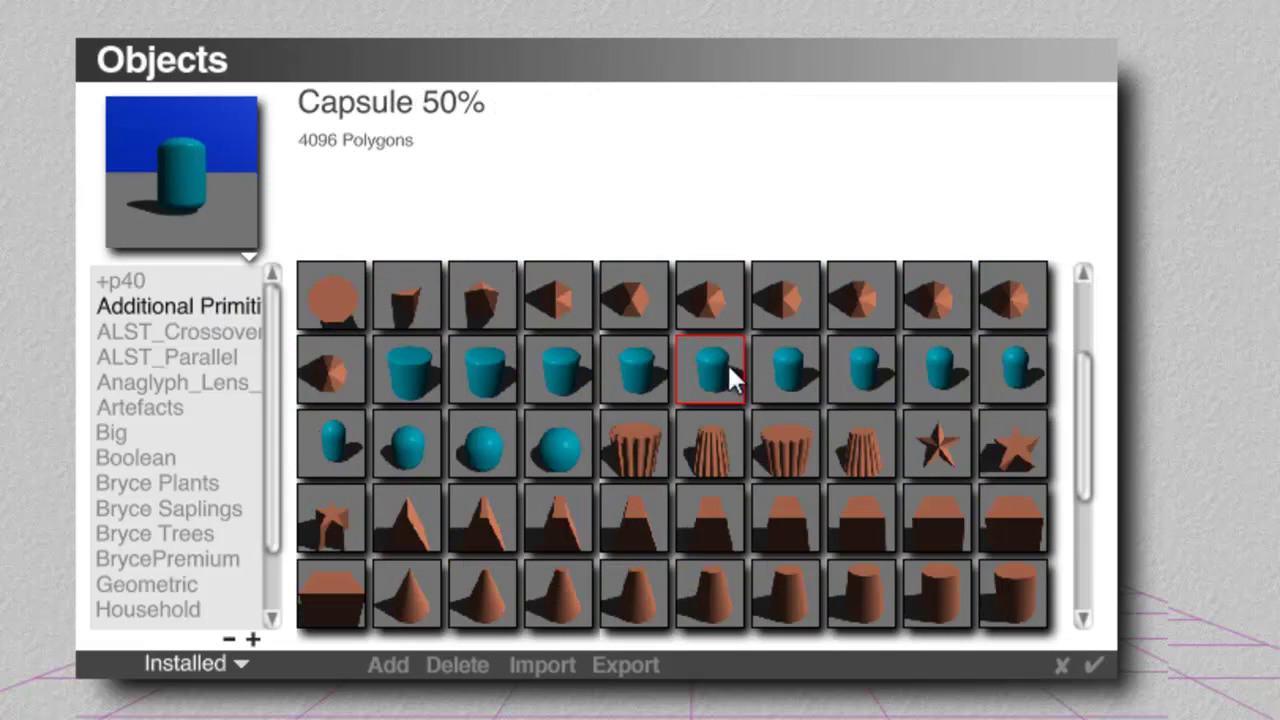
{"action": "left_click", "coordinate": [1090, 667]}
{"action": "left_click_drag", "start_coordinate": [698, 507], "coordinate": [760, 509]}
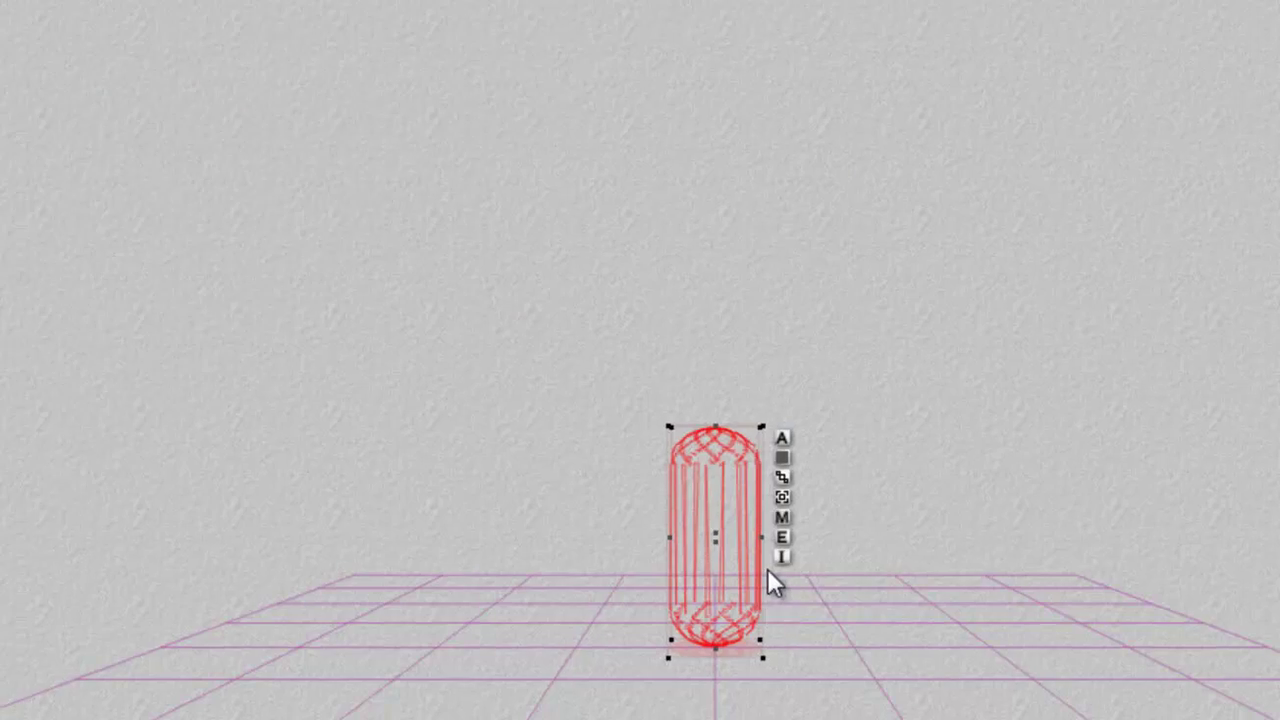
- Rotate the capsule to lie horizontally and place the camera at a raised, angled viewpoint
{"action": "left_click", "coordinate": [205, 68]}
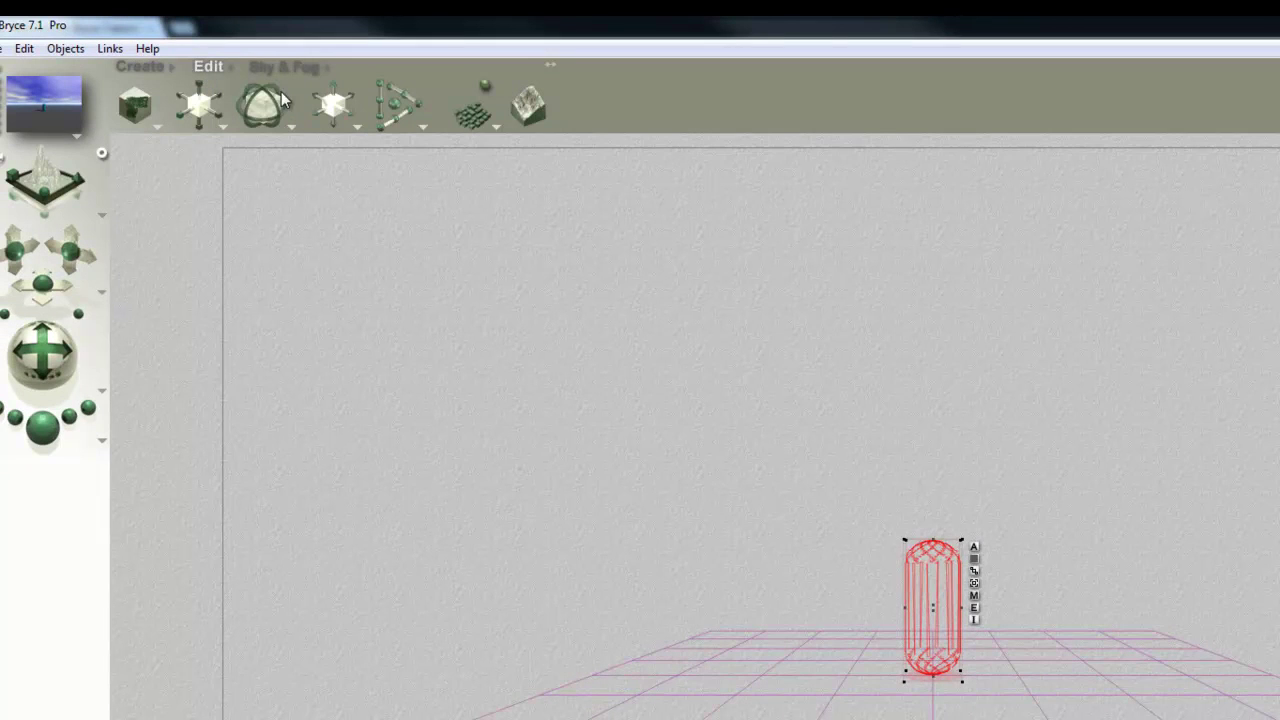
{"action": "left_click_drag", "start_coordinate": [282, 98], "coordinate": [628, 413]}
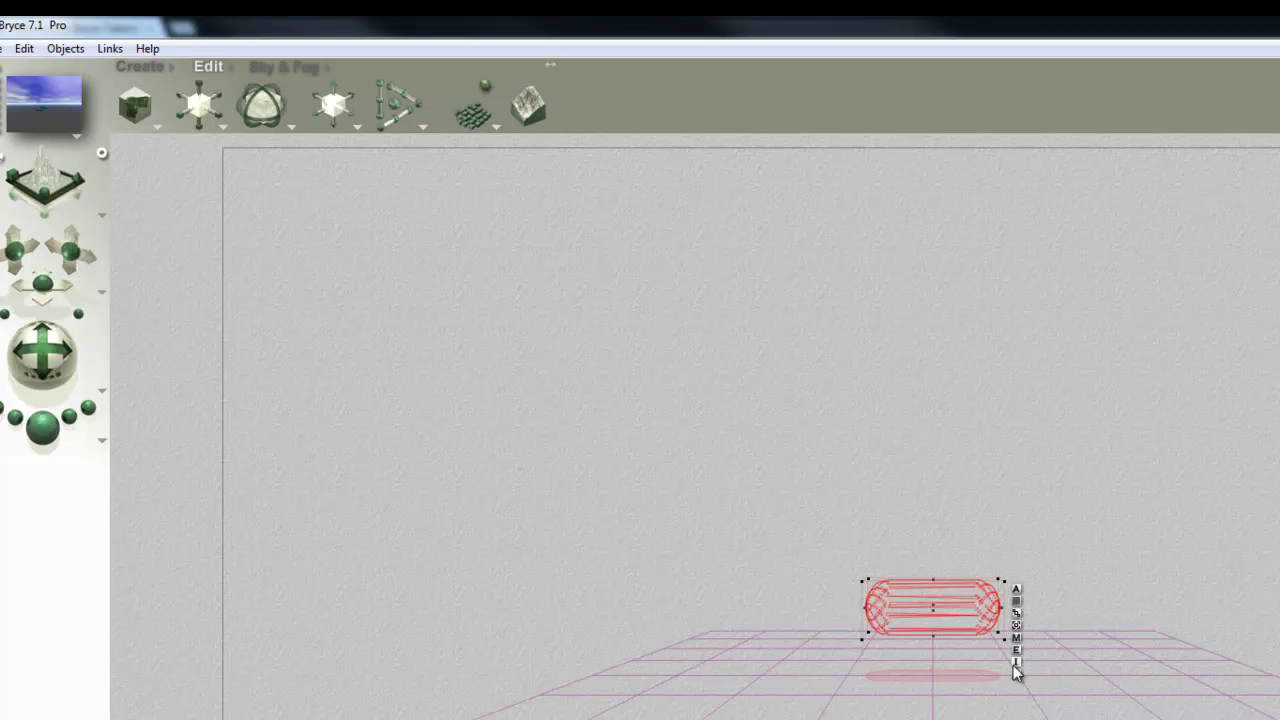
{"action": "left_click_drag", "start_coordinate": [70, 256], "coordinate": [43, 357]}
{"action": "left_click_drag", "start_coordinate": [43, 286], "coordinate": [70, 278]}
{"action": "left_click_drag", "start_coordinate": [46, 343], "coordinate": [42, 353]}
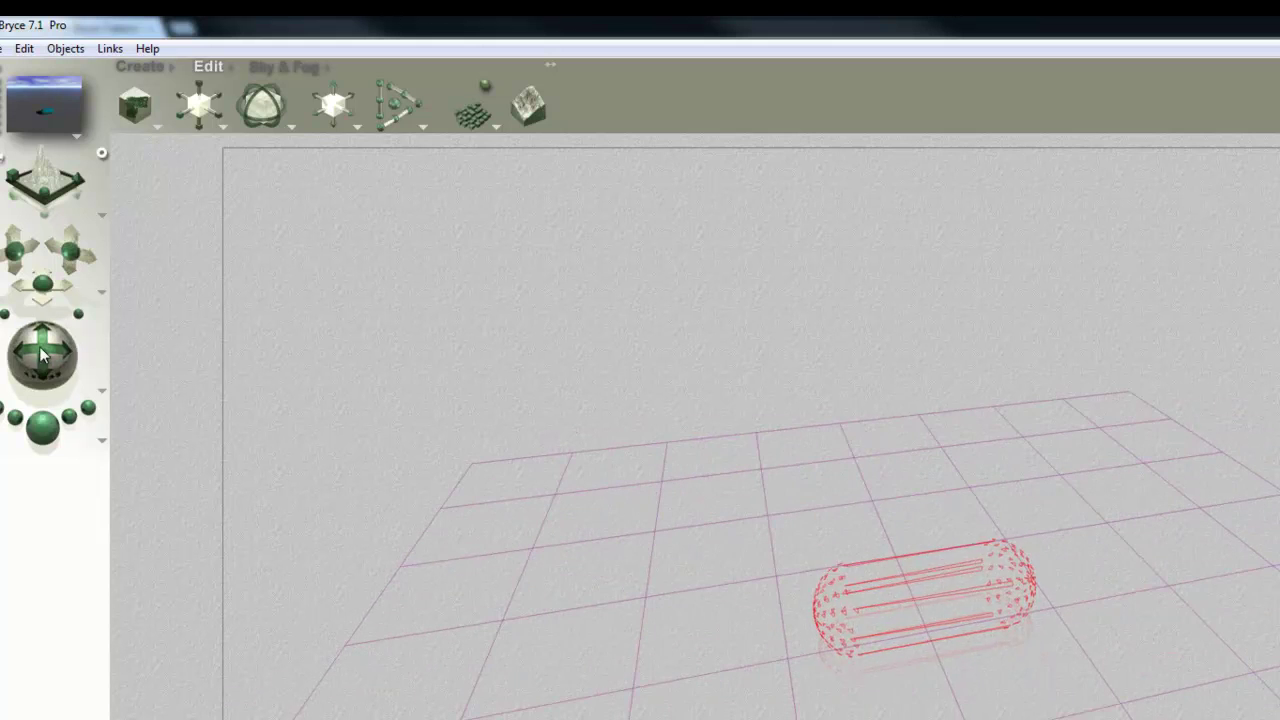
- Test-render the scene to check the horizontal capsule
{"action": "left_click", "coordinate": [42, 427]}
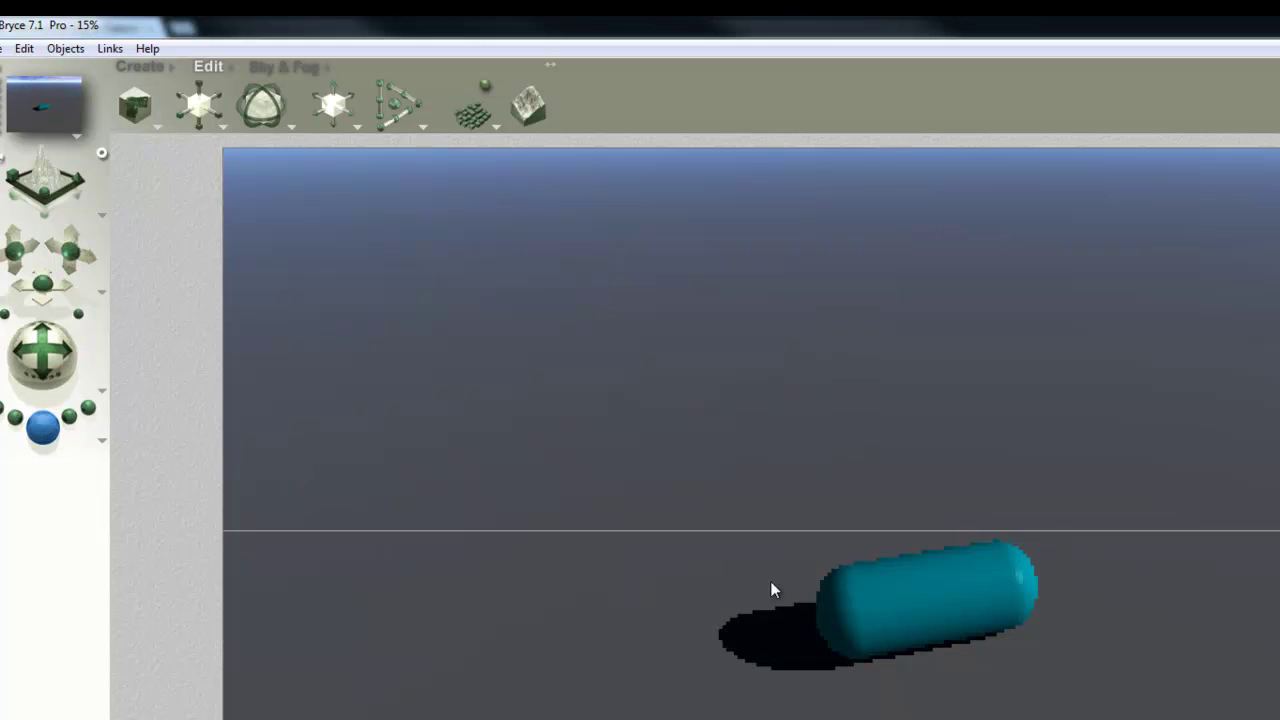
{"action": "left_click", "coordinate": [1000, 591]}
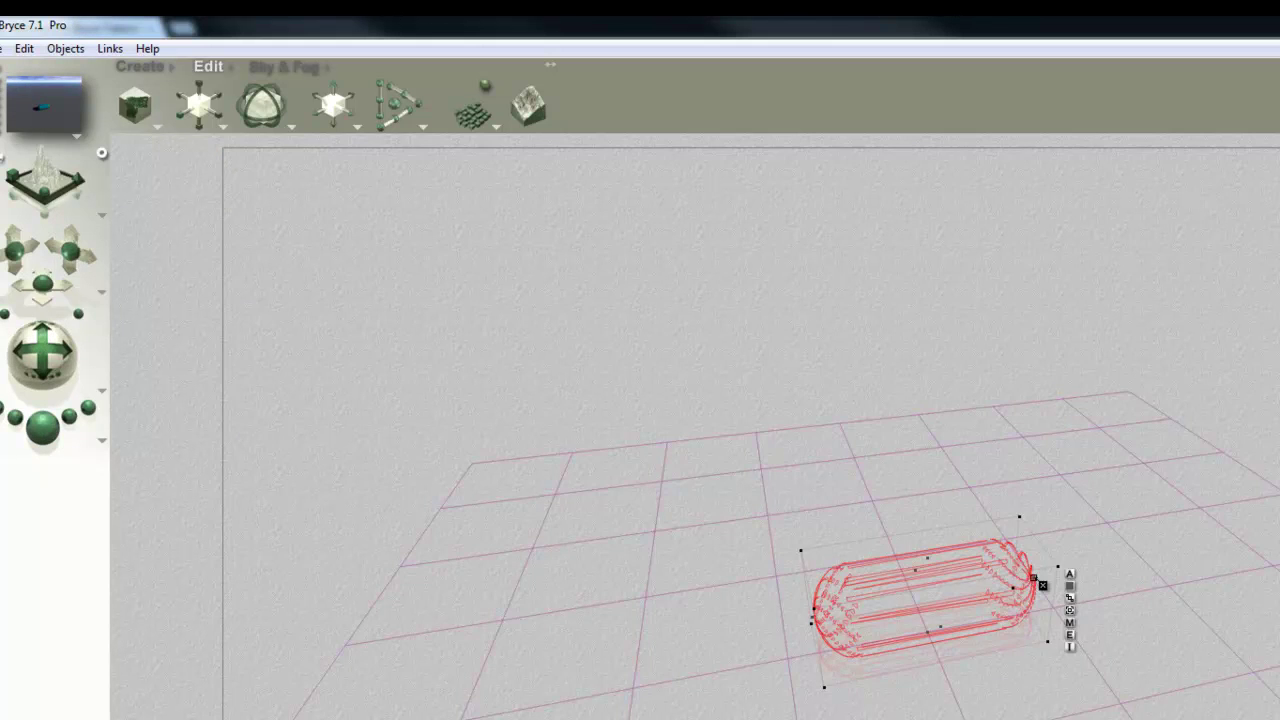
{"action": "left_click", "coordinate": [55, 440]}
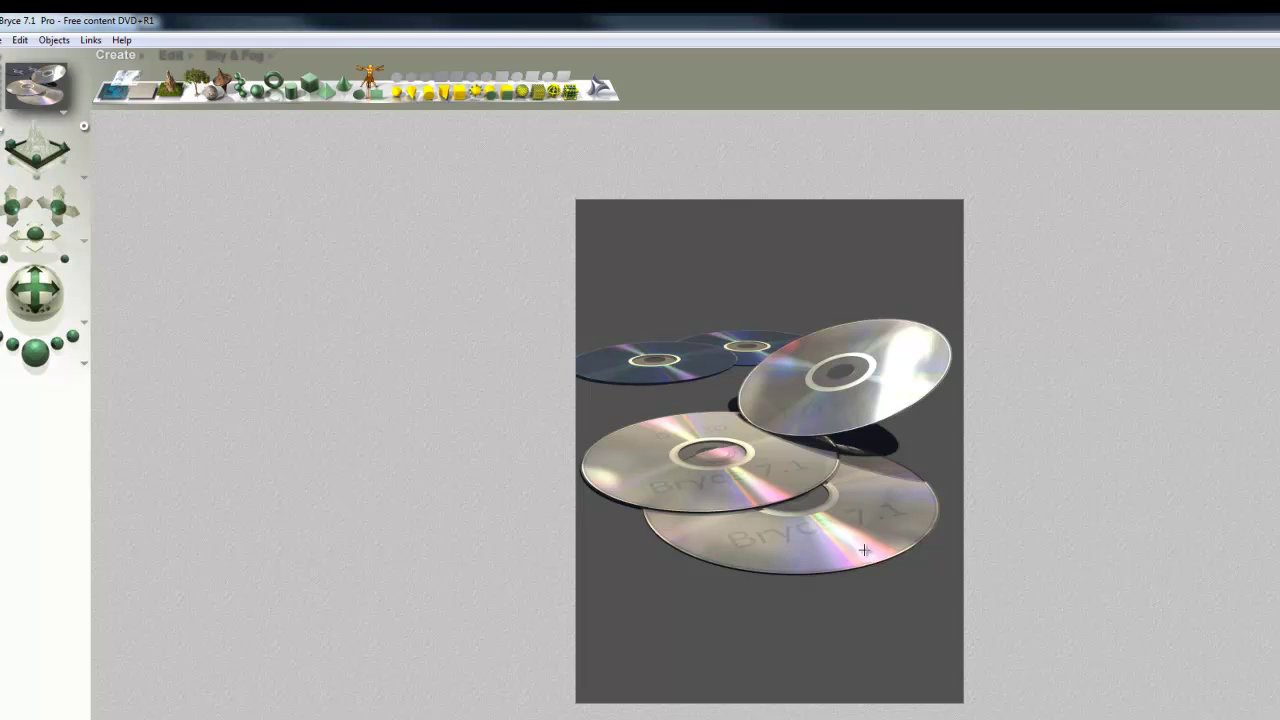
- In the Free content DVD+R1 scene, add the front disc's radial halo spectrum material to the +++++pick y material library category
{"action": "left_click", "coordinate": [887, 588]}
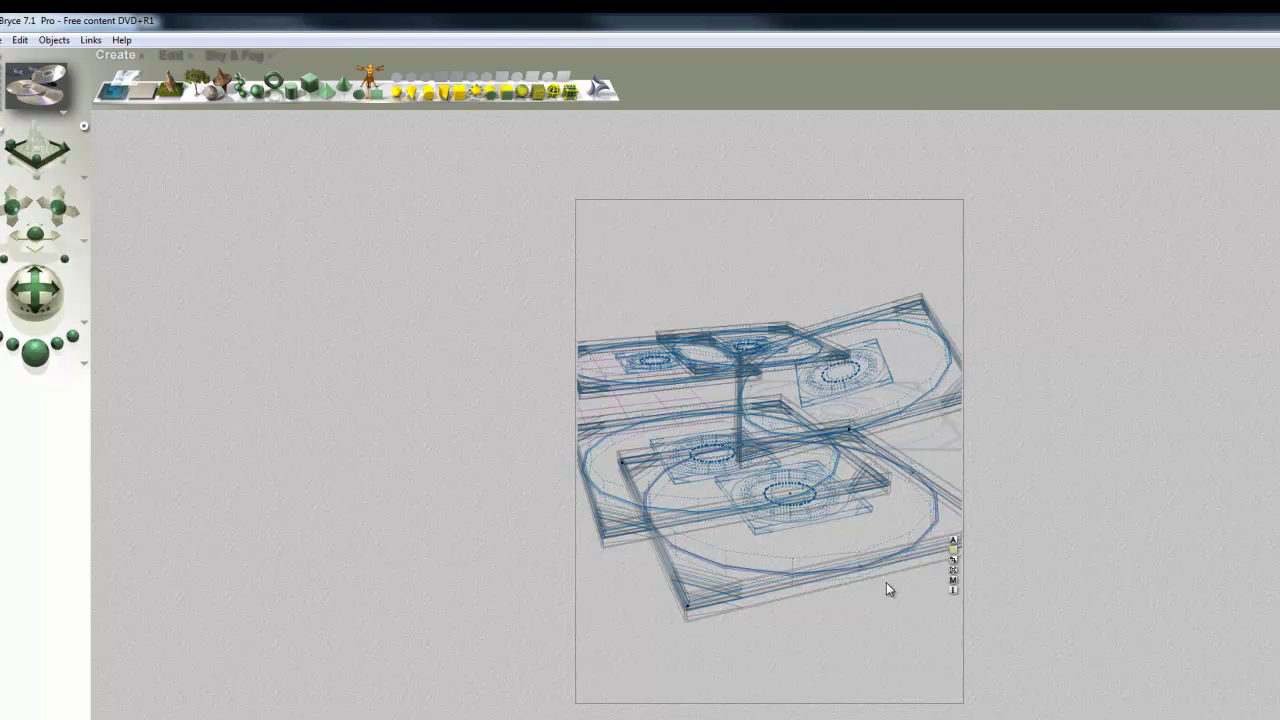
{"action": "left_click_drag", "start_coordinate": [913, 565], "coordinate": [948, 688]}
{"action": "left_click", "coordinate": [953, 580]}
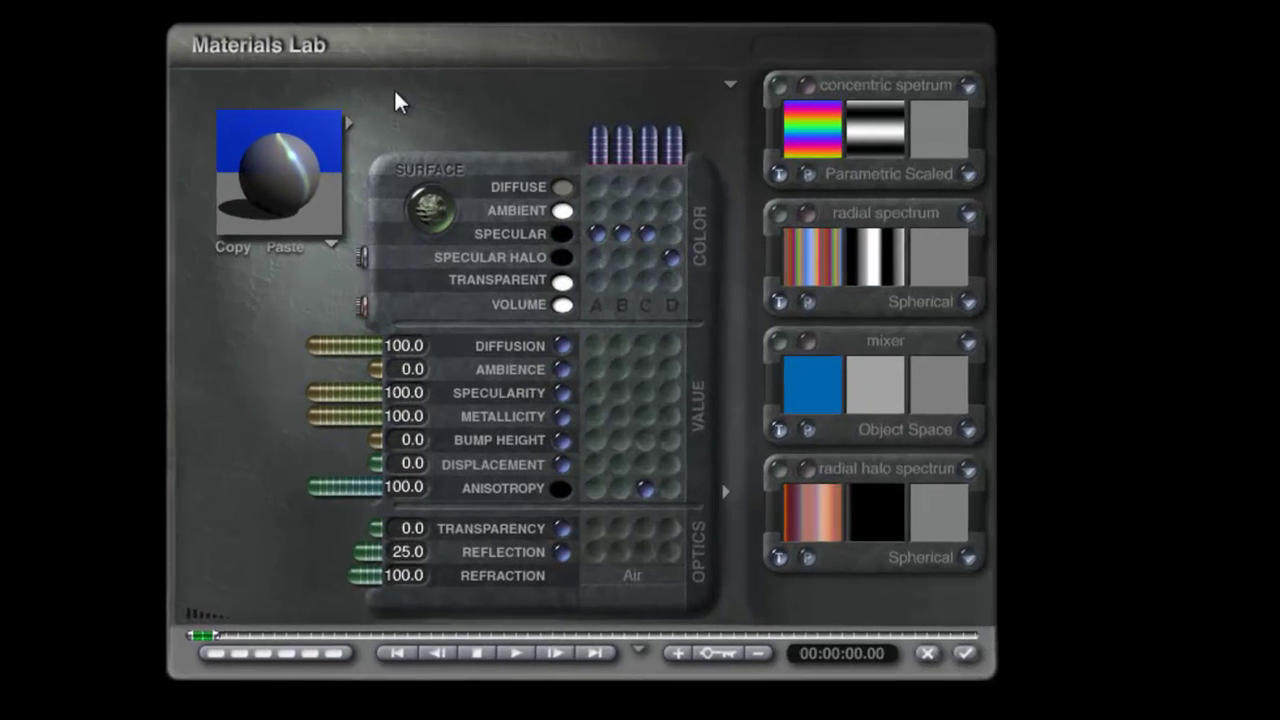
{"action": "left_click", "coordinate": [341, 122]}
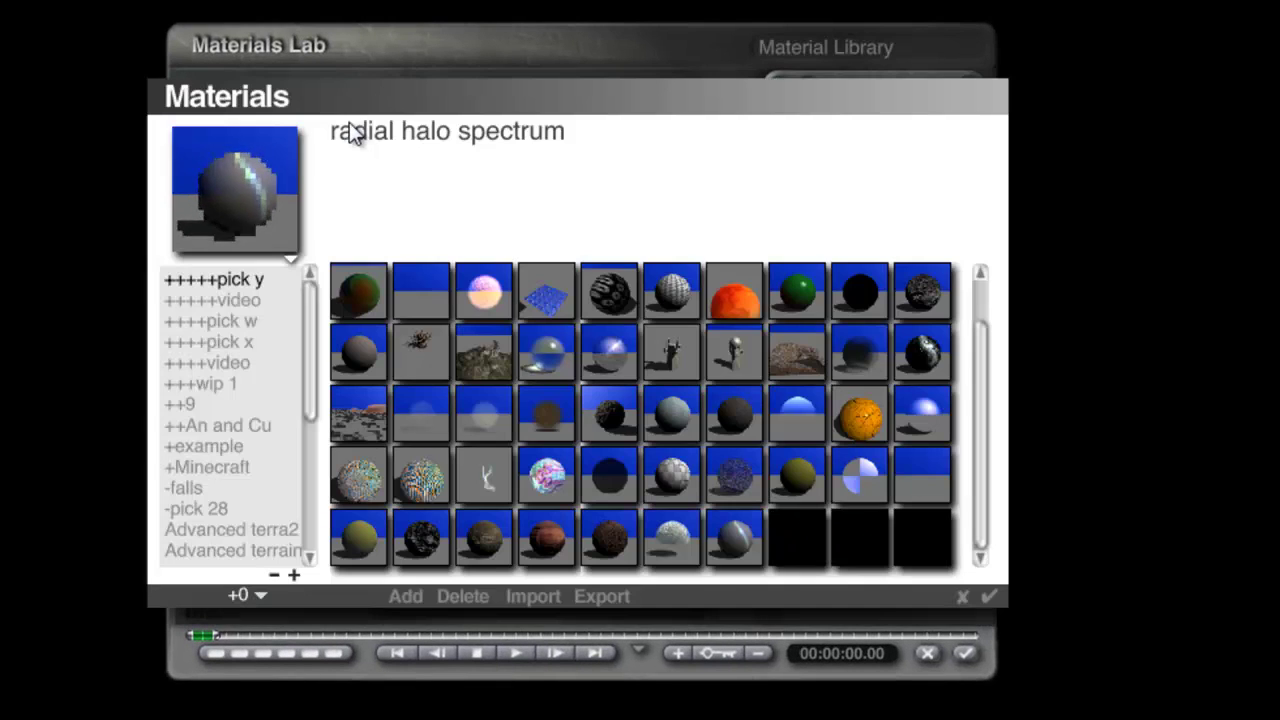
{"action": "left_click", "coordinate": [406, 596]}
{"action": "left_click", "coordinate": [779, 443]}
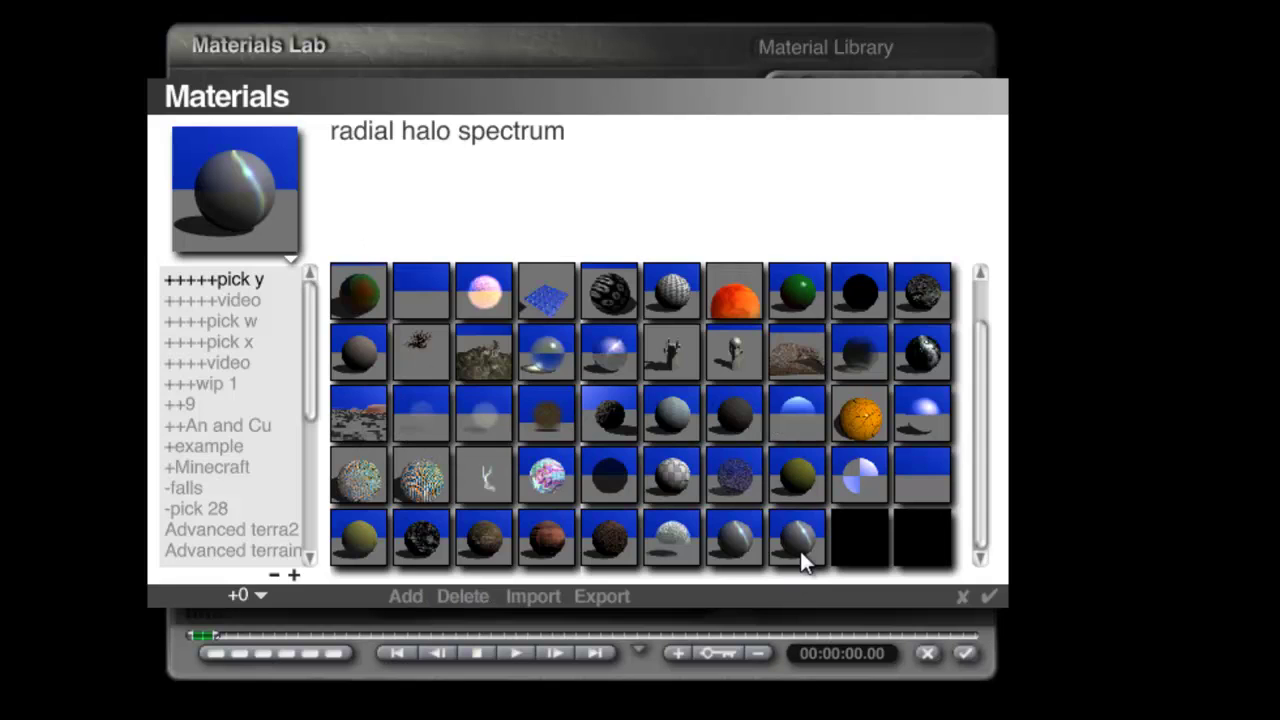
{"action": "left_click", "coordinate": [988, 596]}
{"action": "left_click", "coordinate": [966, 655]}
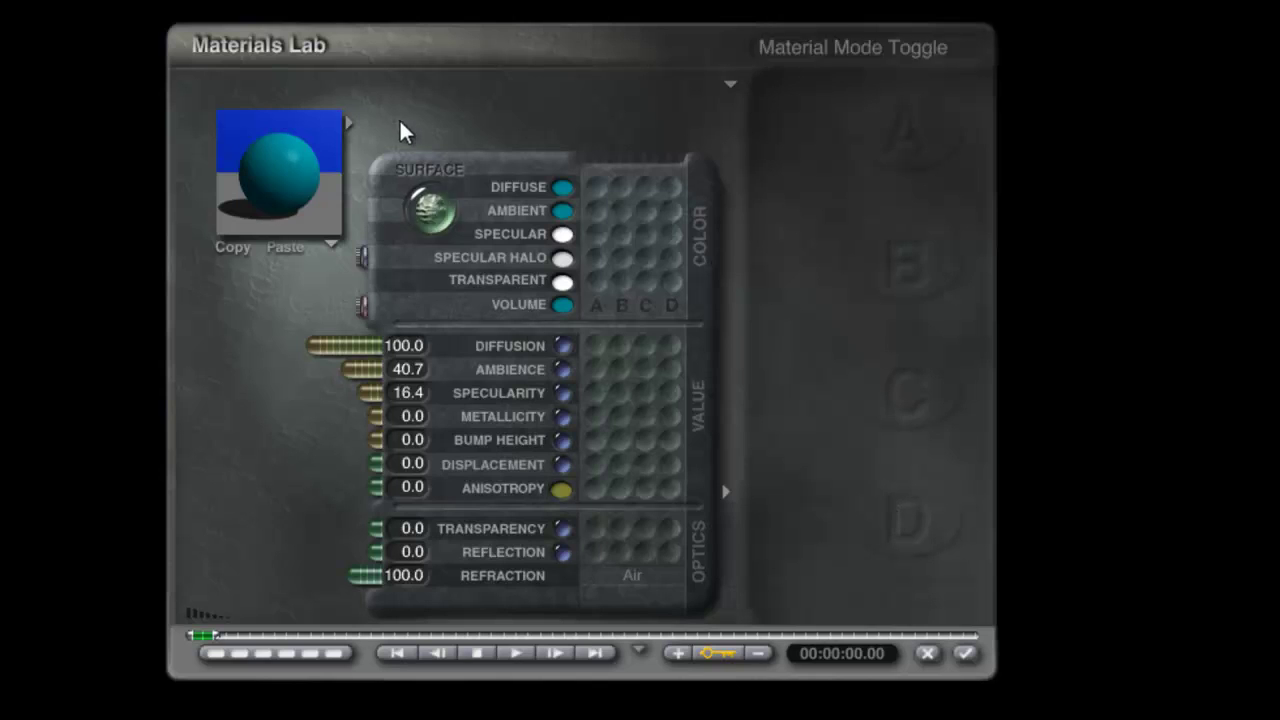
- Apply the disc material saved in the +++++pick y library category to the capsule in the Materials Lab
{"action": "left_click", "coordinate": [350, 127]}
{"action": "scroll", "coordinate": [978, 500], "scroll_direction": "down", "scroll_amount": 3}
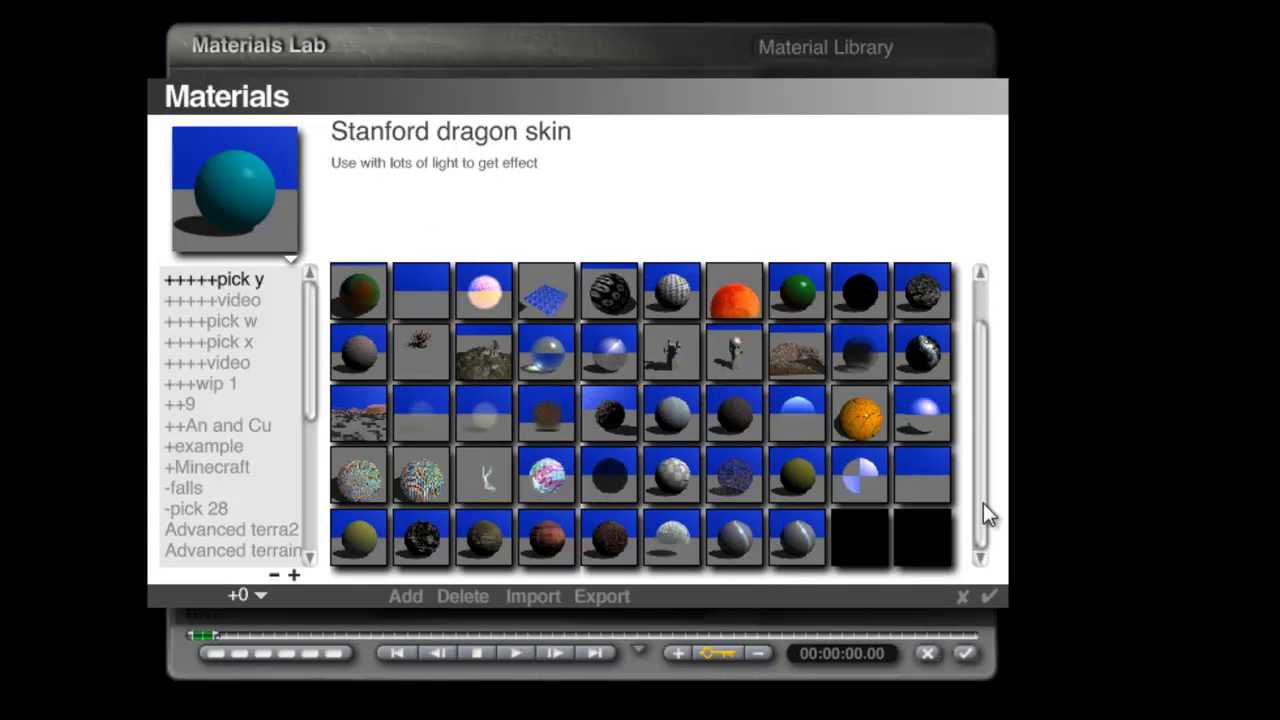
{"action": "left_click", "coordinate": [800, 537]}
{"action": "left_click", "coordinate": [989, 596]}
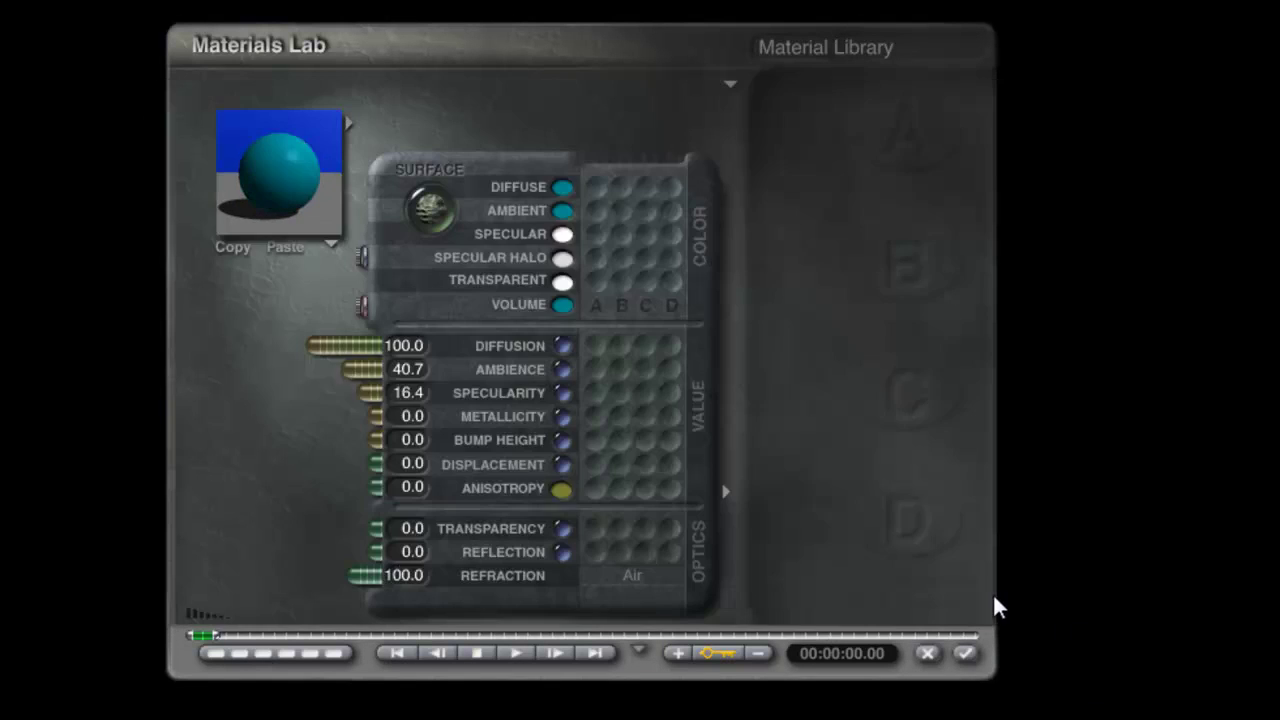
{"action": "left_click", "coordinate": [965, 653]}
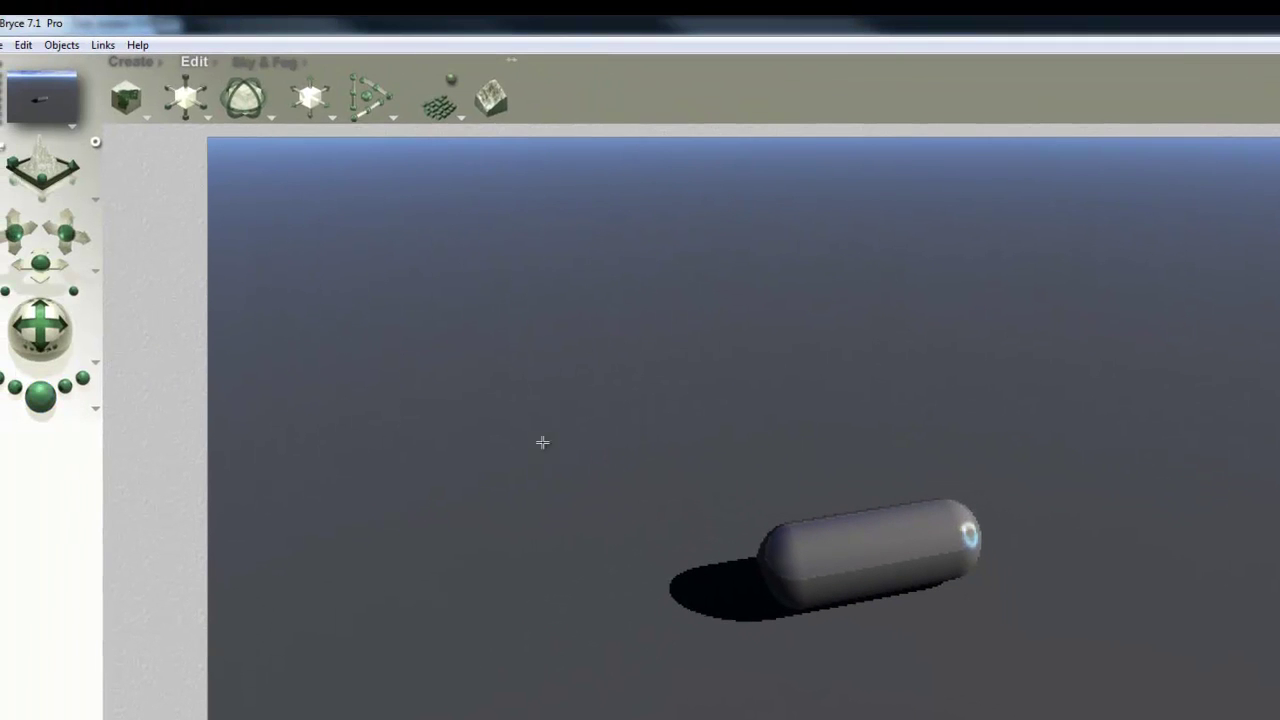
- Reposition the sun so its highlight runs along the capsule's length, test-rendering each sun direction
{"action": "left_click", "coordinate": [275, 68]}
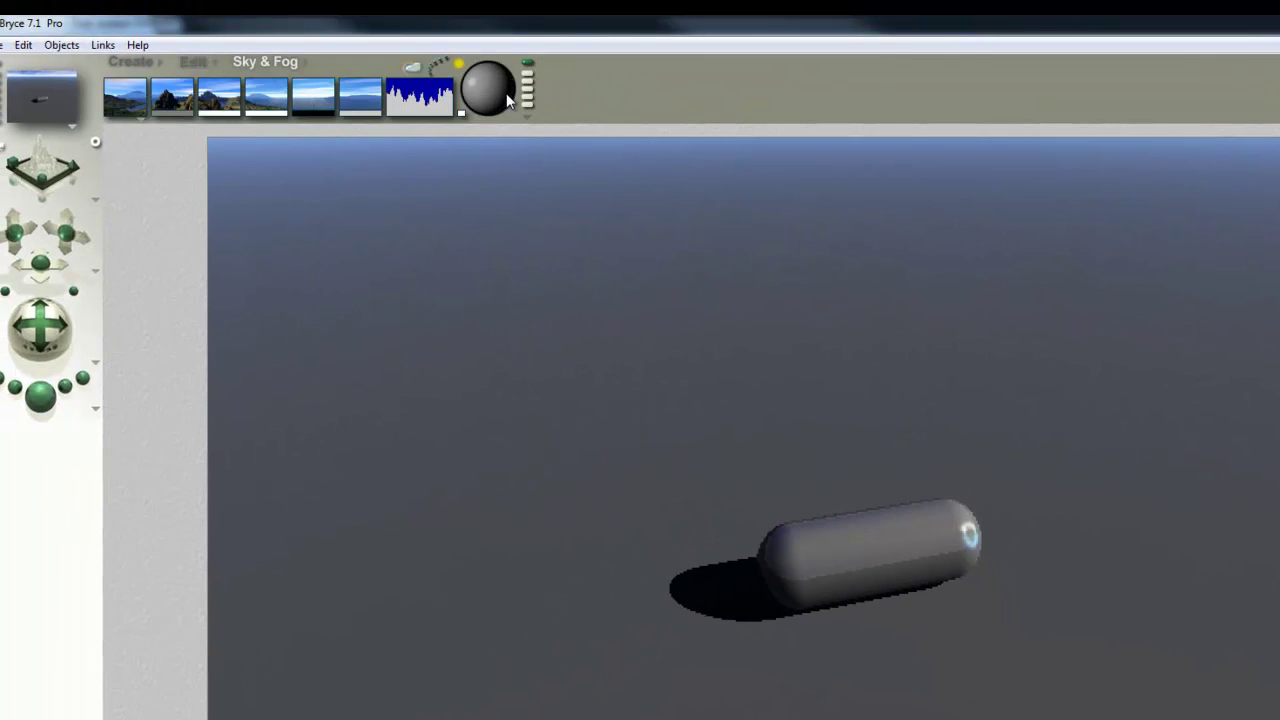
{"action": "left_click", "coordinate": [507, 94]}
{"action": "left_click", "coordinate": [44, 402]}
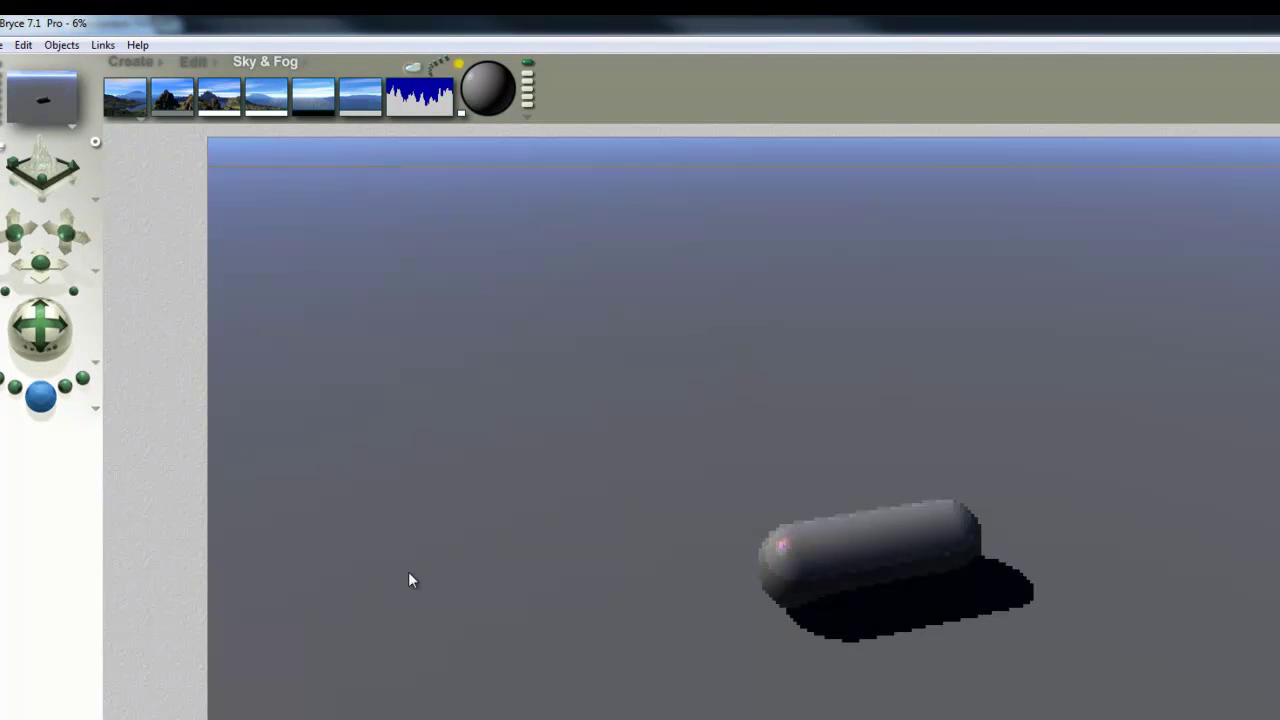
{"action": "left_click_drag", "start_coordinate": [488, 100], "coordinate": [496, 110]}
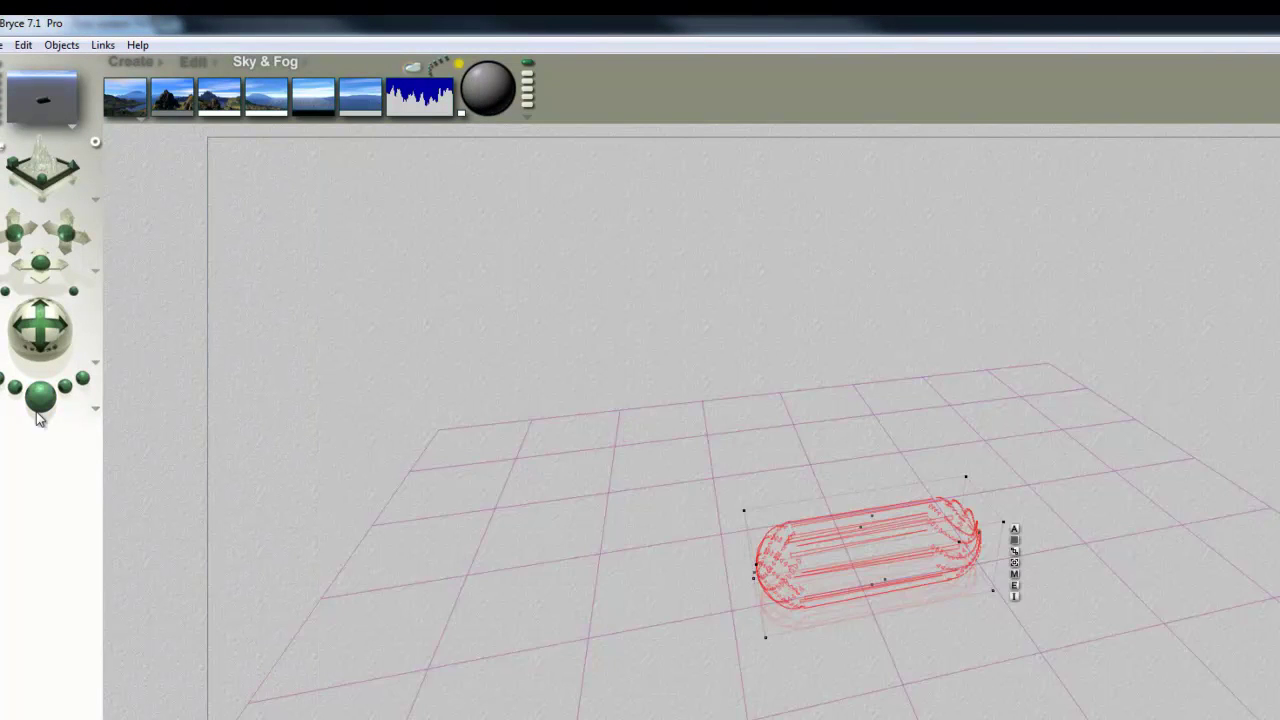
{"action": "left_click", "coordinate": [40, 396]}
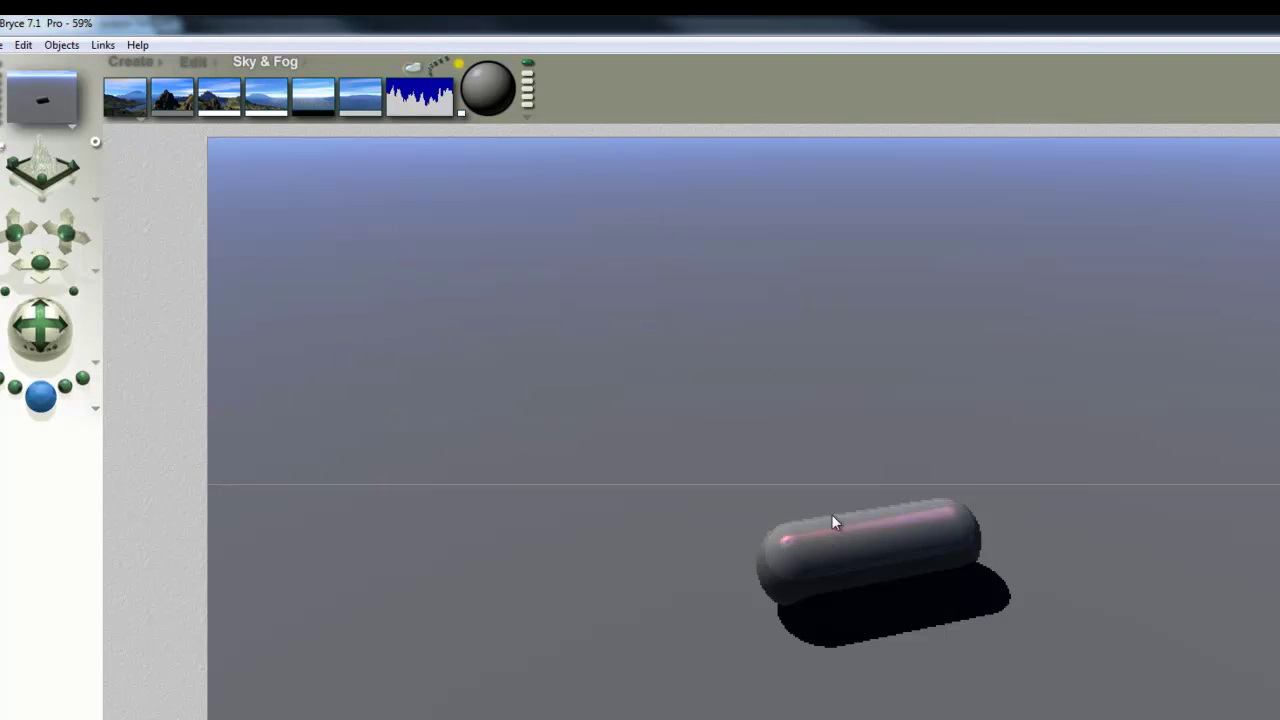
{"action": "left_click", "coordinate": [923, 651]}
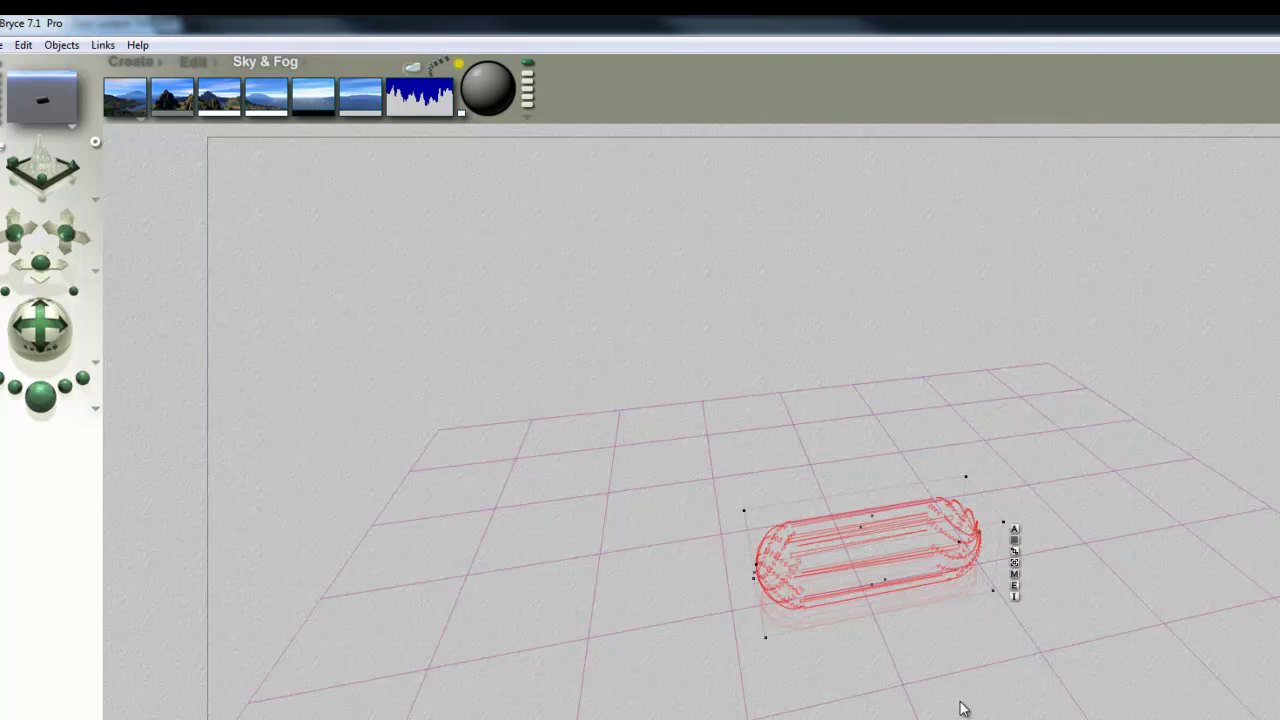
- In the capsule material's radial spectrum texture, set the first colour of all three components to white
{"action": "left_click_drag", "start_coordinate": [41, 264], "coordinate": [43, 295]}
{"action": "left_click_drag", "start_coordinate": [65, 236], "coordinate": [65, 226]}
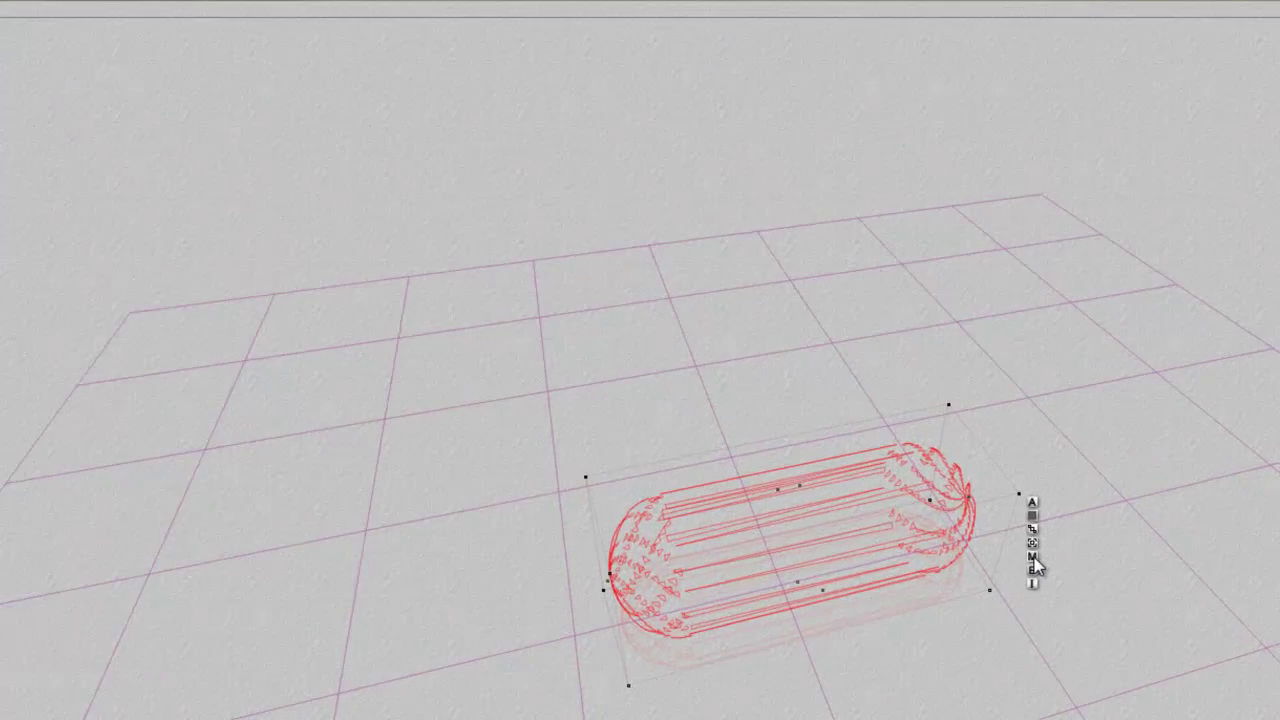
{"action": "left_click", "coordinate": [1033, 558]}
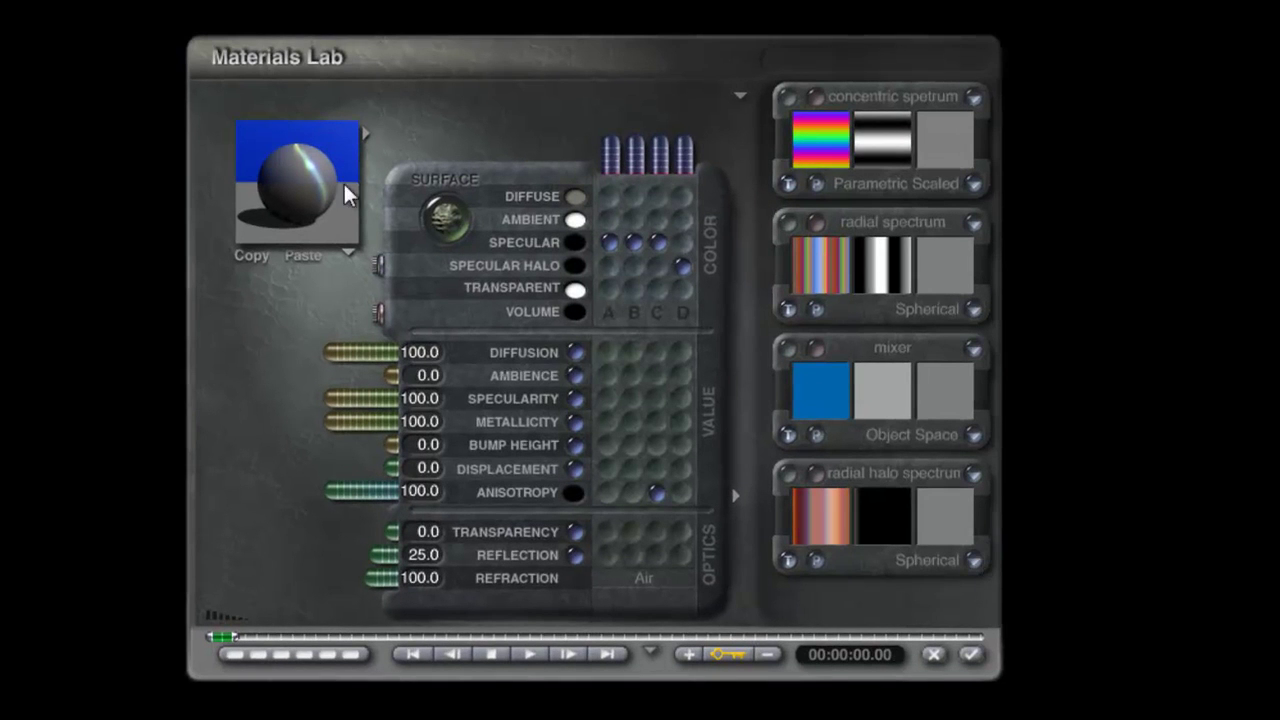
{"action": "left_click", "coordinate": [818, 276]}
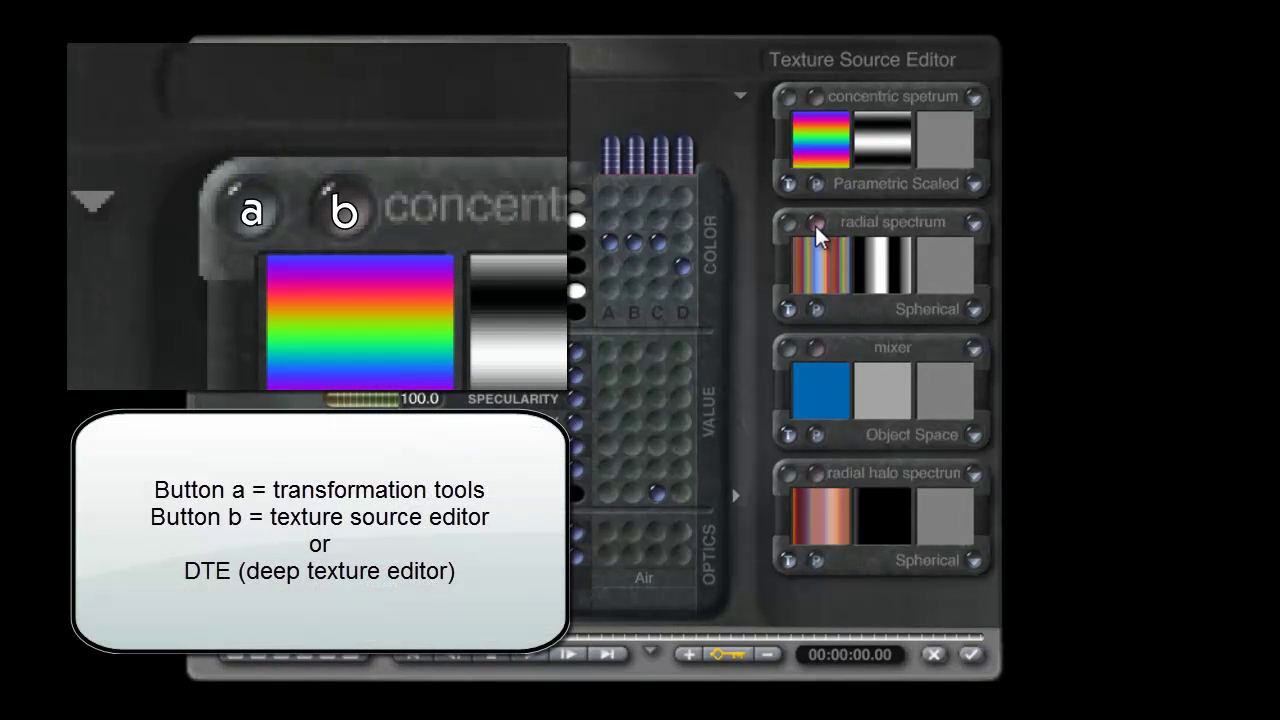
{"action": "left_click", "coordinate": [818, 222]}
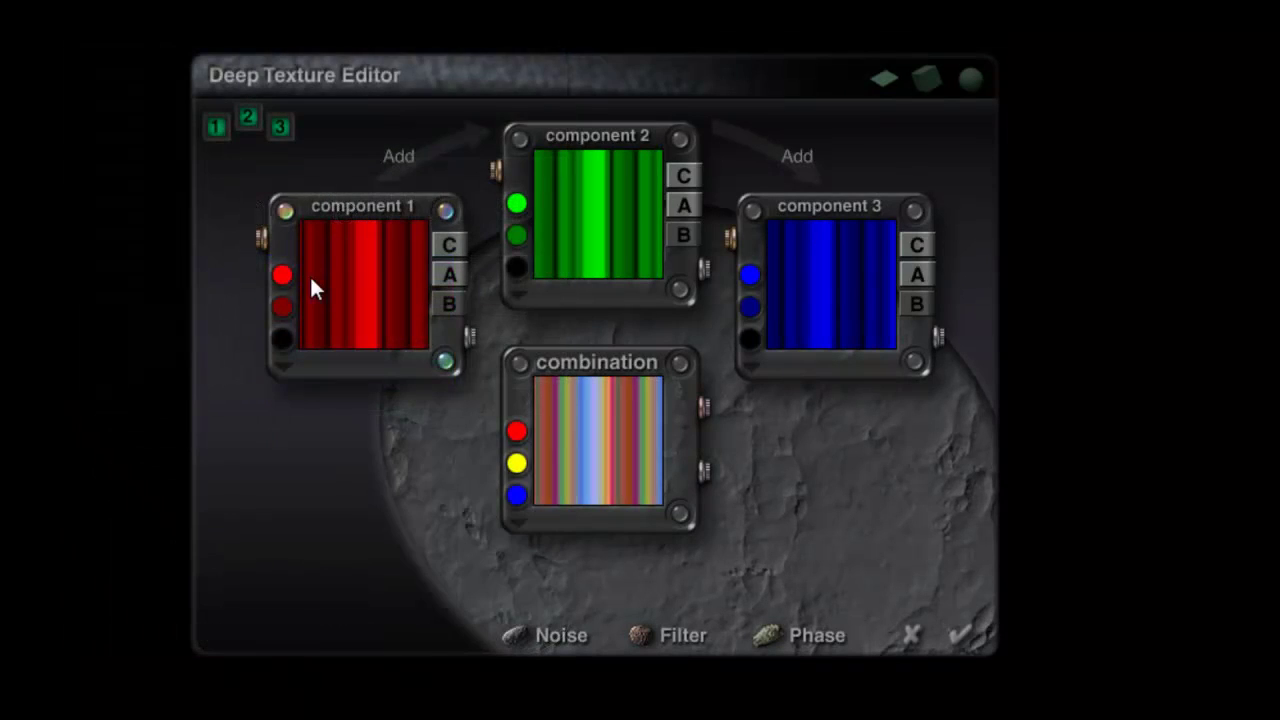
{"action": "left_click_drag", "start_coordinate": [287, 280], "coordinate": [275, 300]}
{"action": "left_click_drag", "start_coordinate": [516, 204], "coordinate": [515, 228]}
{"action": "left_click_drag", "start_coordinate": [748, 272], "coordinate": [750, 274]}
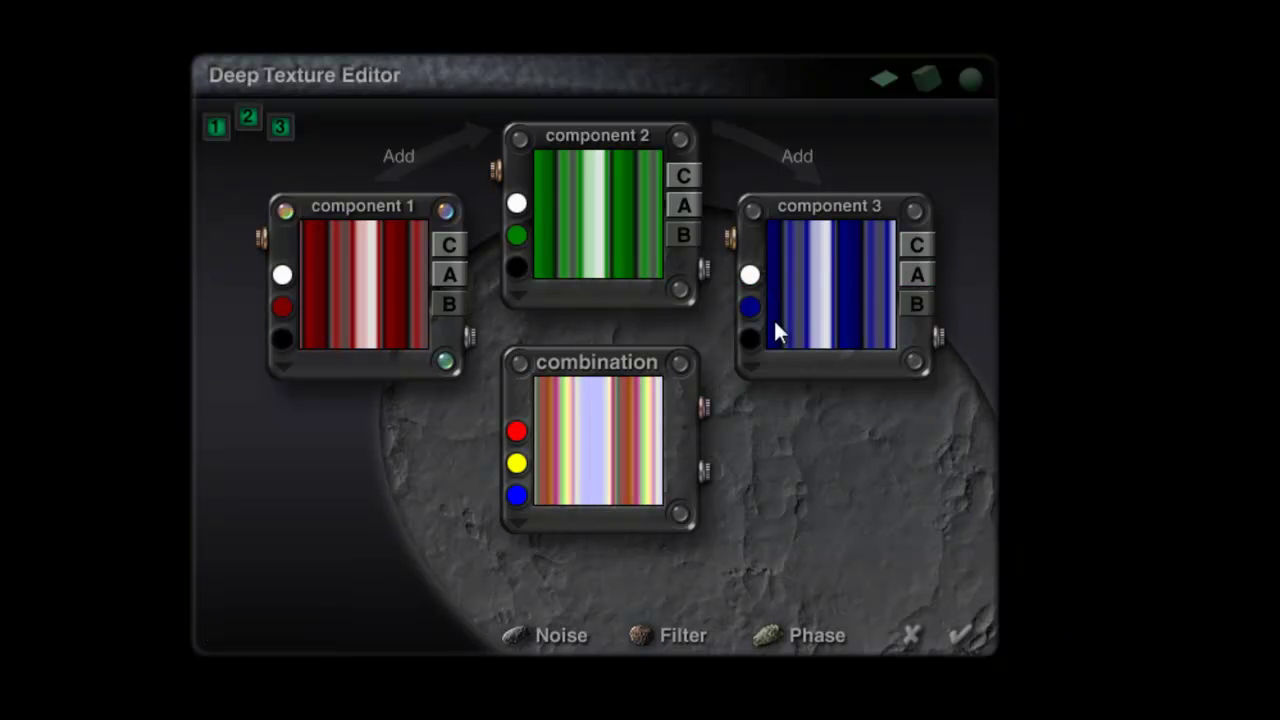
{"action": "left_click", "coordinate": [961, 637]}
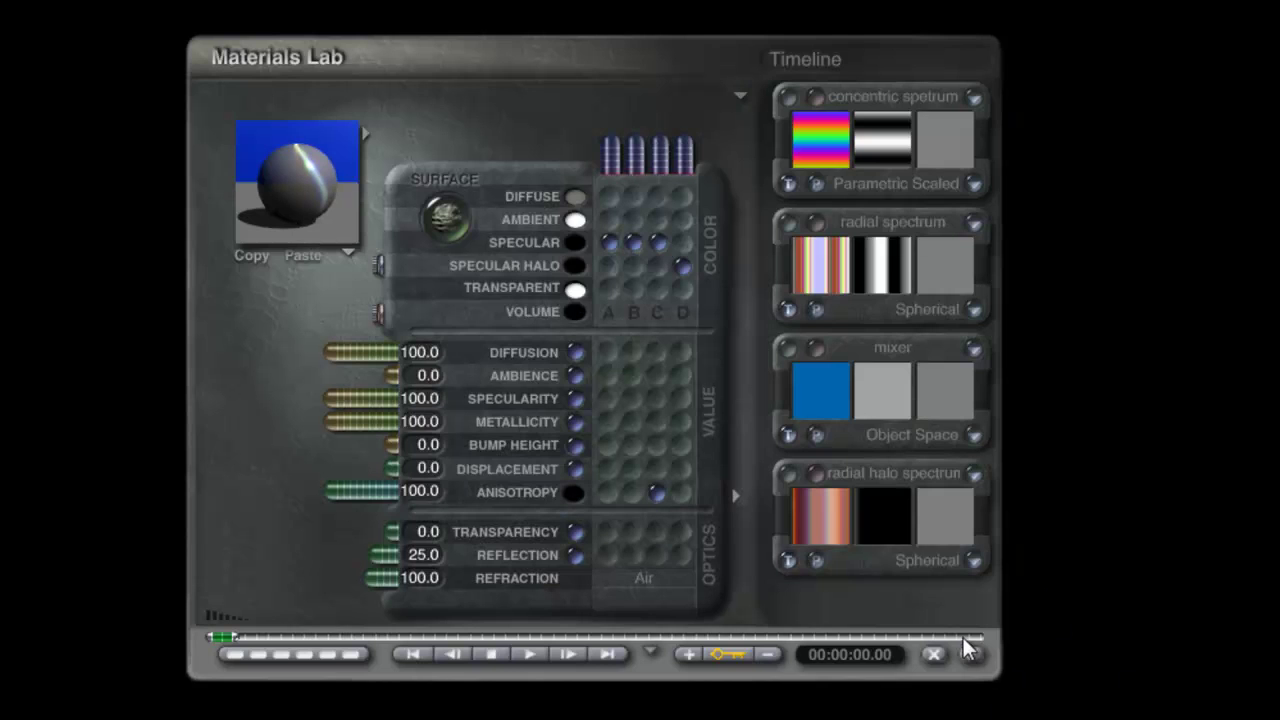
- Set the material preview to Actual Selection and turn the previewed capsule to an angled view
{"action": "left_click", "coordinate": [348, 252]}
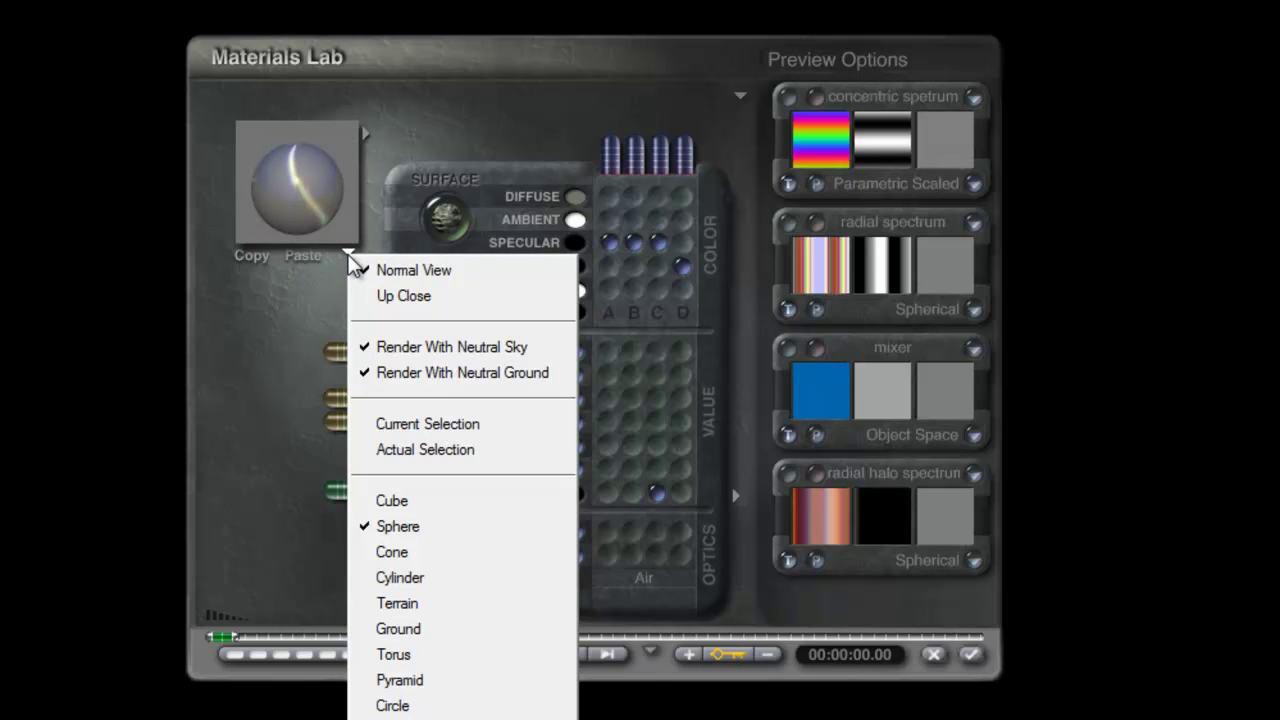
{"action": "left_click", "coordinate": [436, 452]}
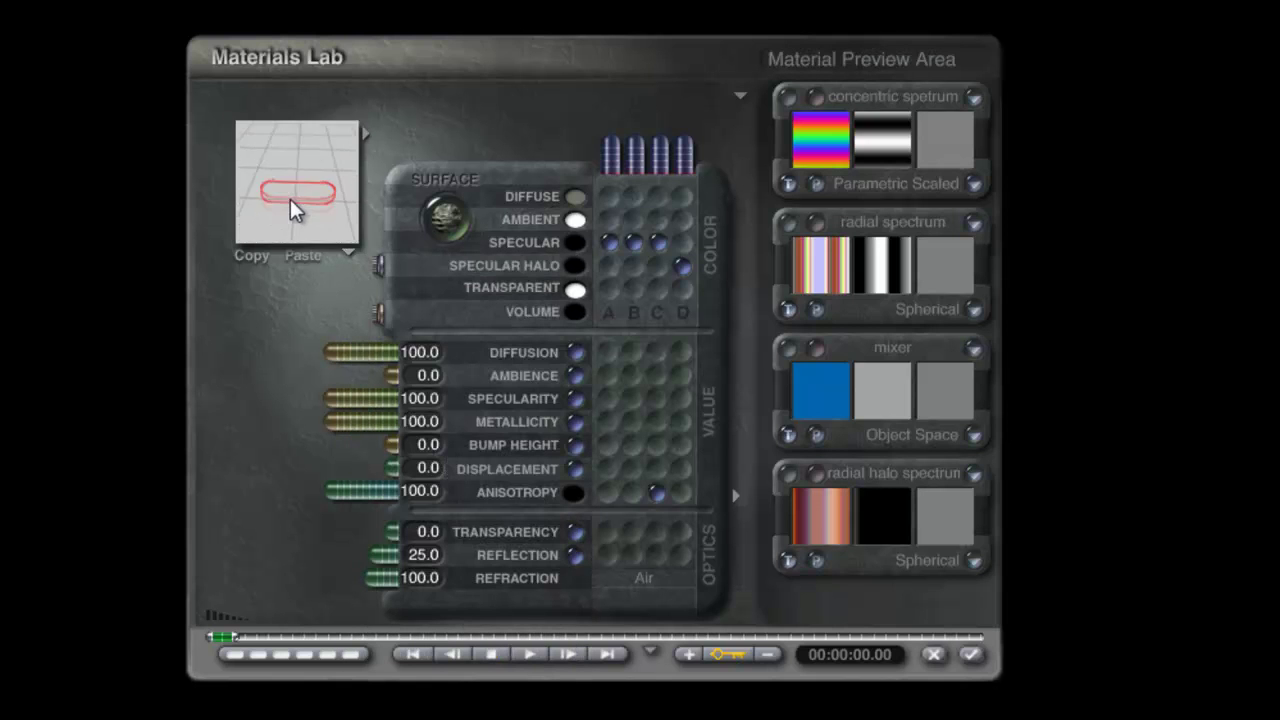
{"action": "left_click_drag", "start_coordinate": [290, 199], "coordinate": [284, 242]}
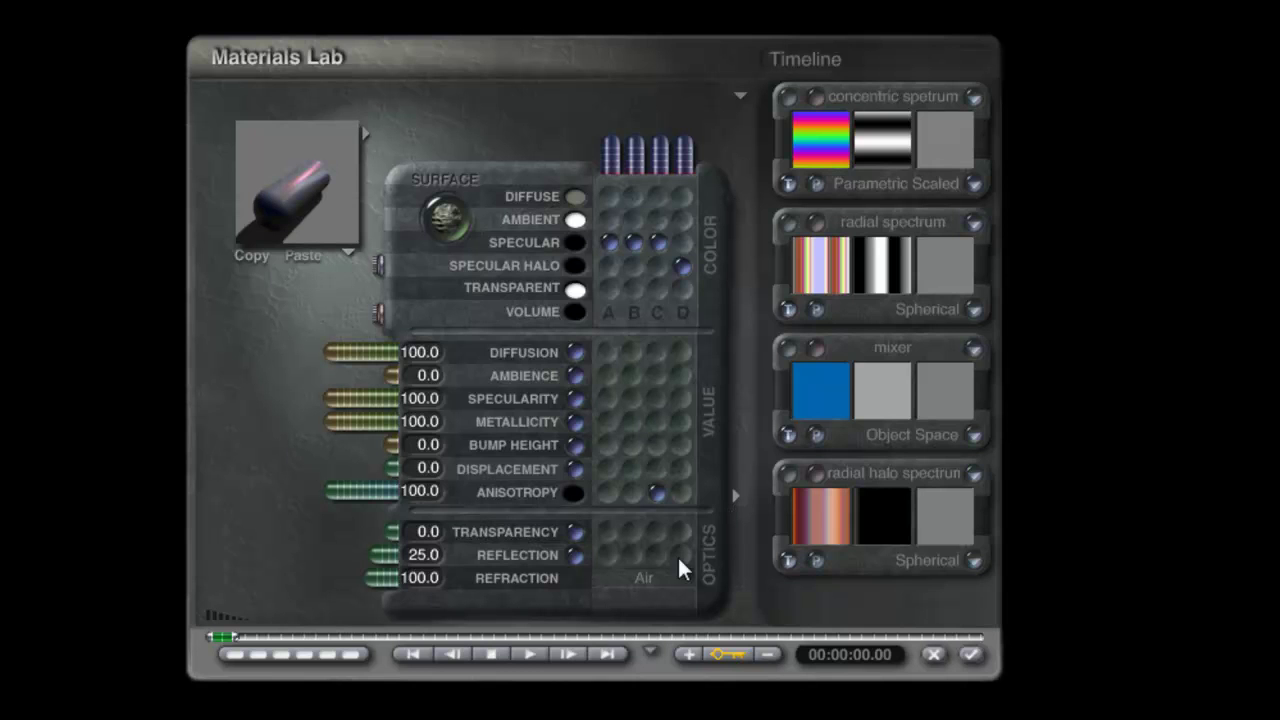
- Replace the Specular Halo's texture D with a plain grey colour, and turn the preview to check the highlight
{"action": "left_click", "coordinate": [576, 265]}
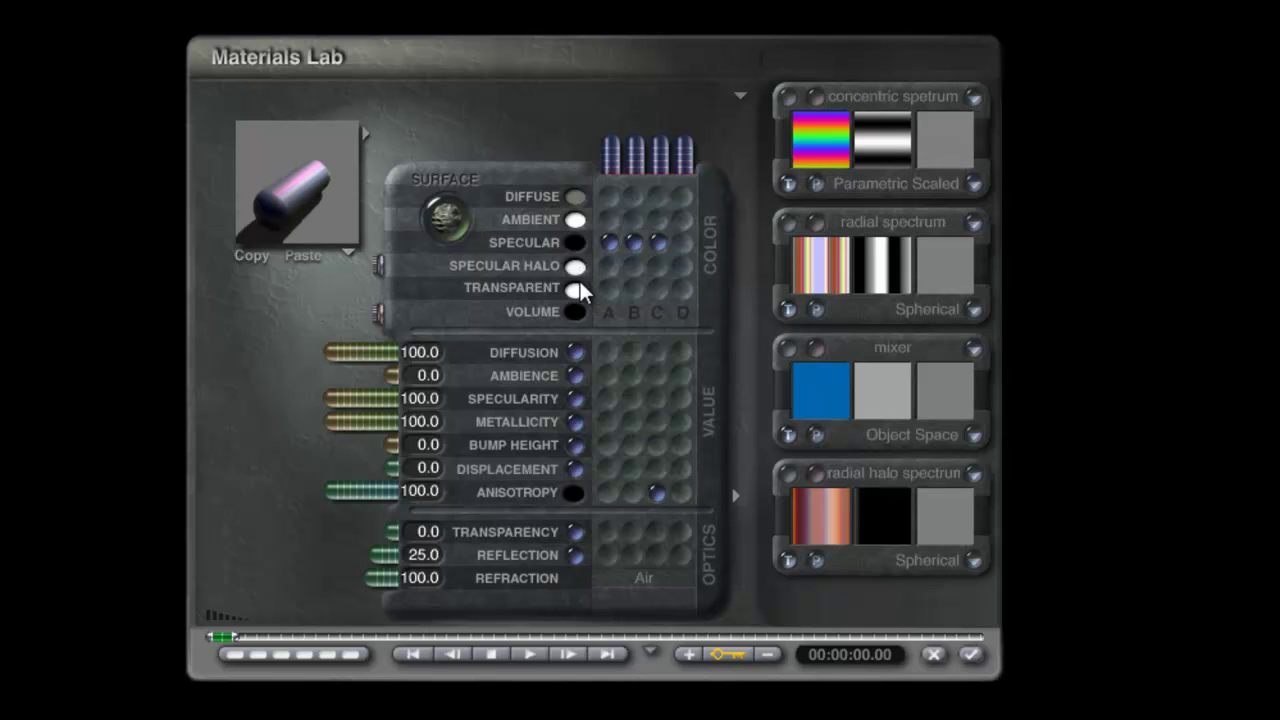
{"action": "left_click_drag", "start_coordinate": [578, 266], "coordinate": [505, 213]}
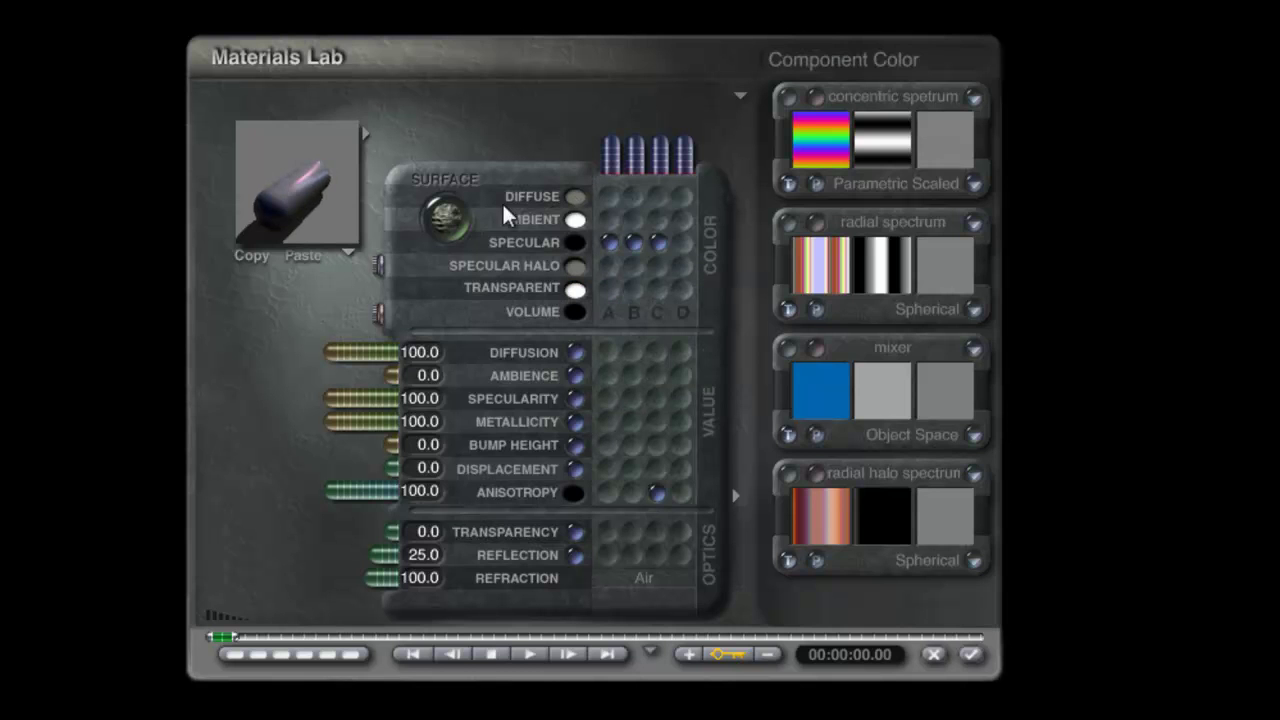
{"action": "left_click_drag", "start_coordinate": [278, 208], "coordinate": [342, 212]}
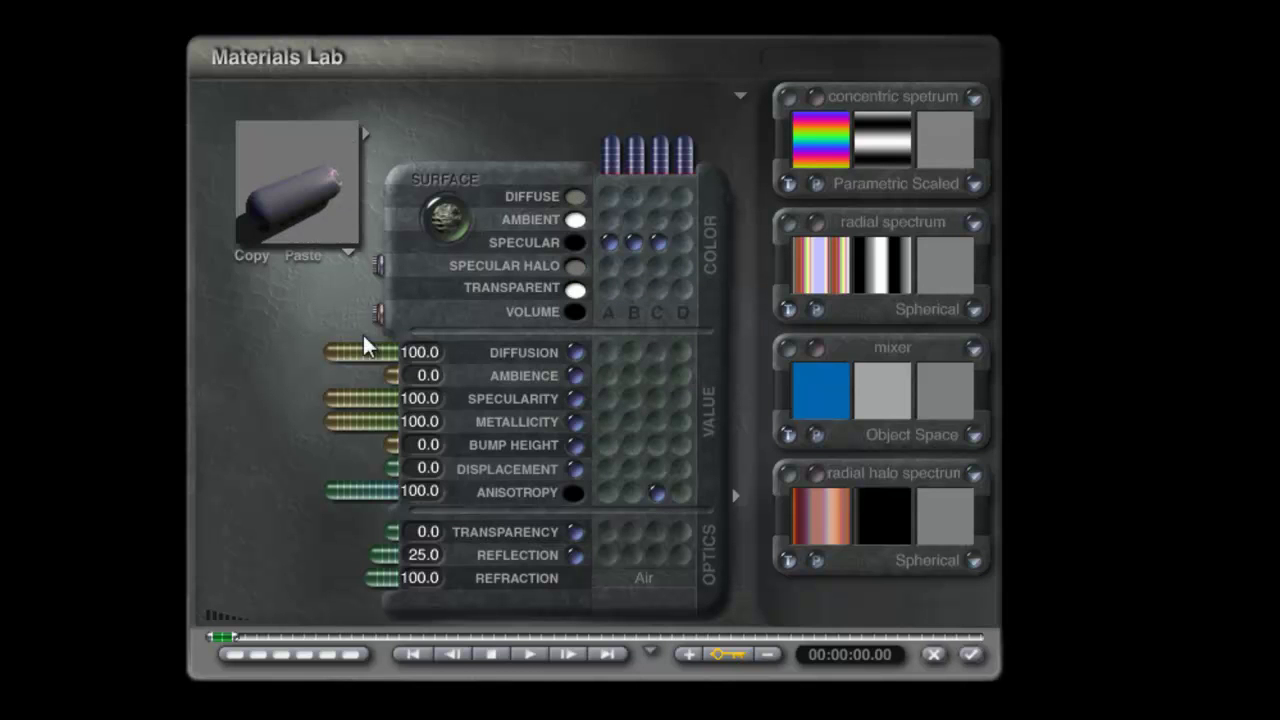
- Drive the material's Bump Height with texture D and load the Wave2 texture from the Basic library into that channel
{"action": "left_click", "coordinate": [573, 287]}
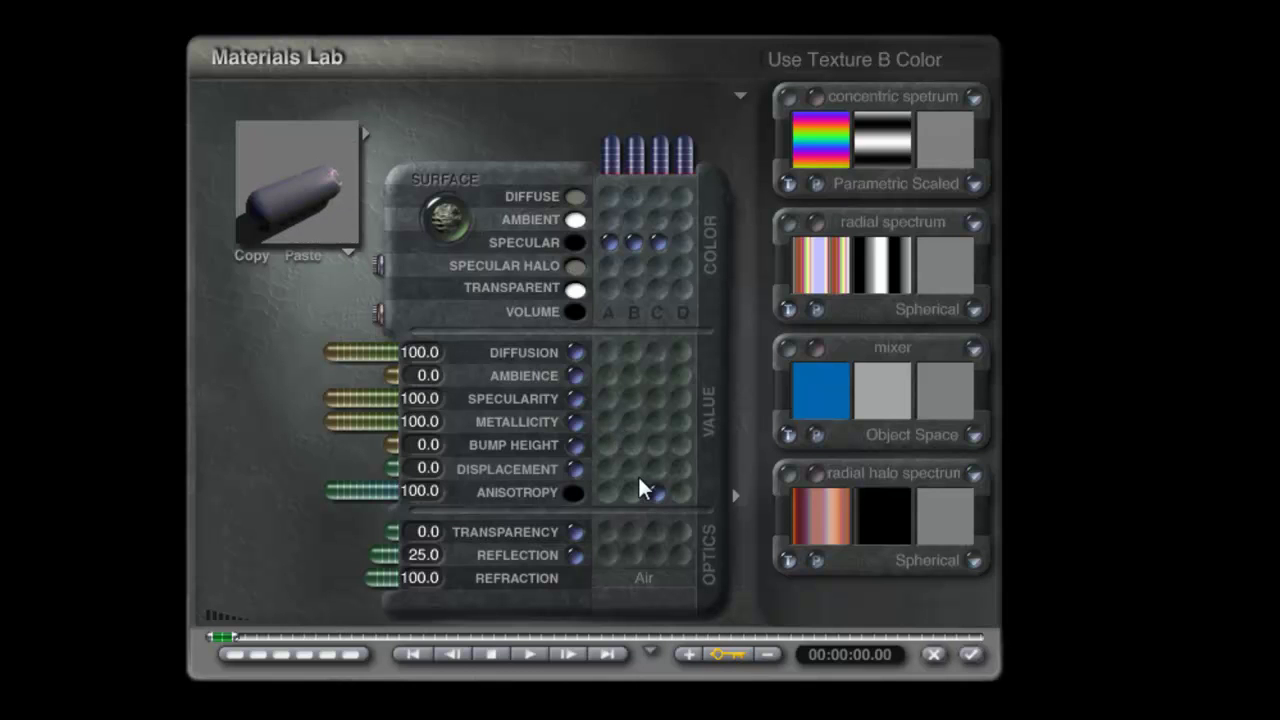
{"action": "left_click", "coordinate": [682, 445]}
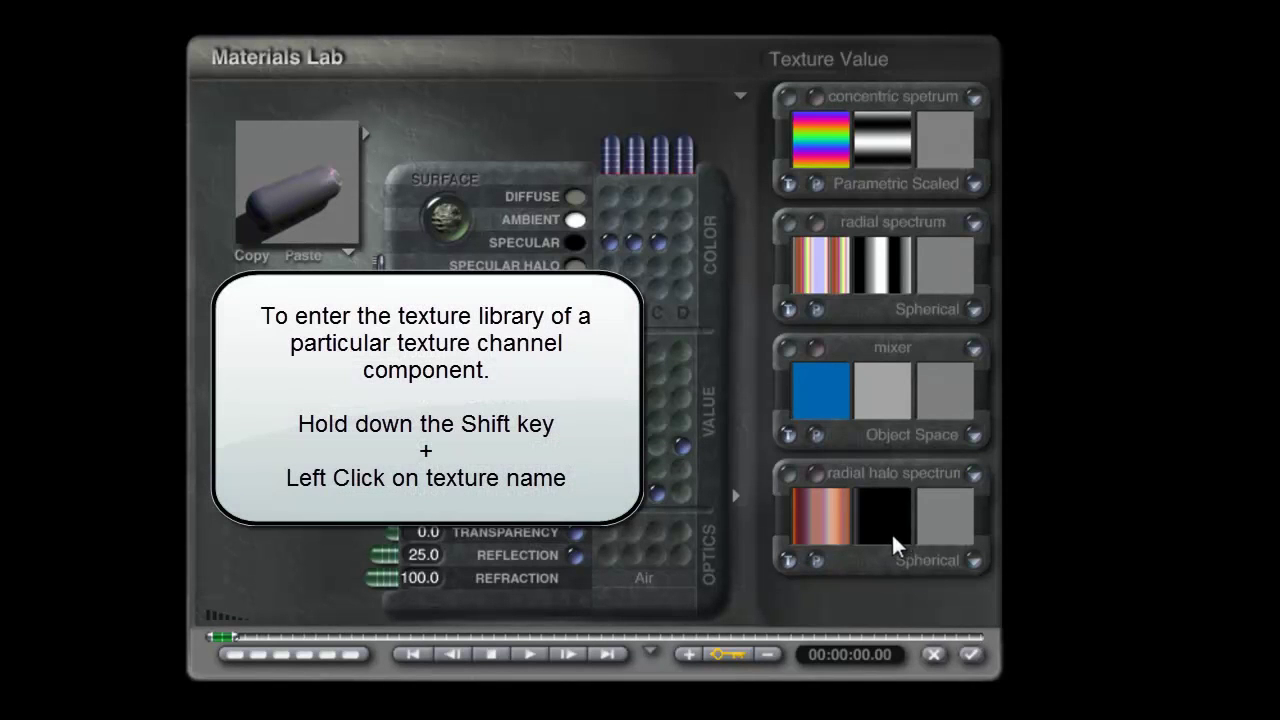
{"action": "left_click", "coordinate": [887, 475], "text": "shift"}
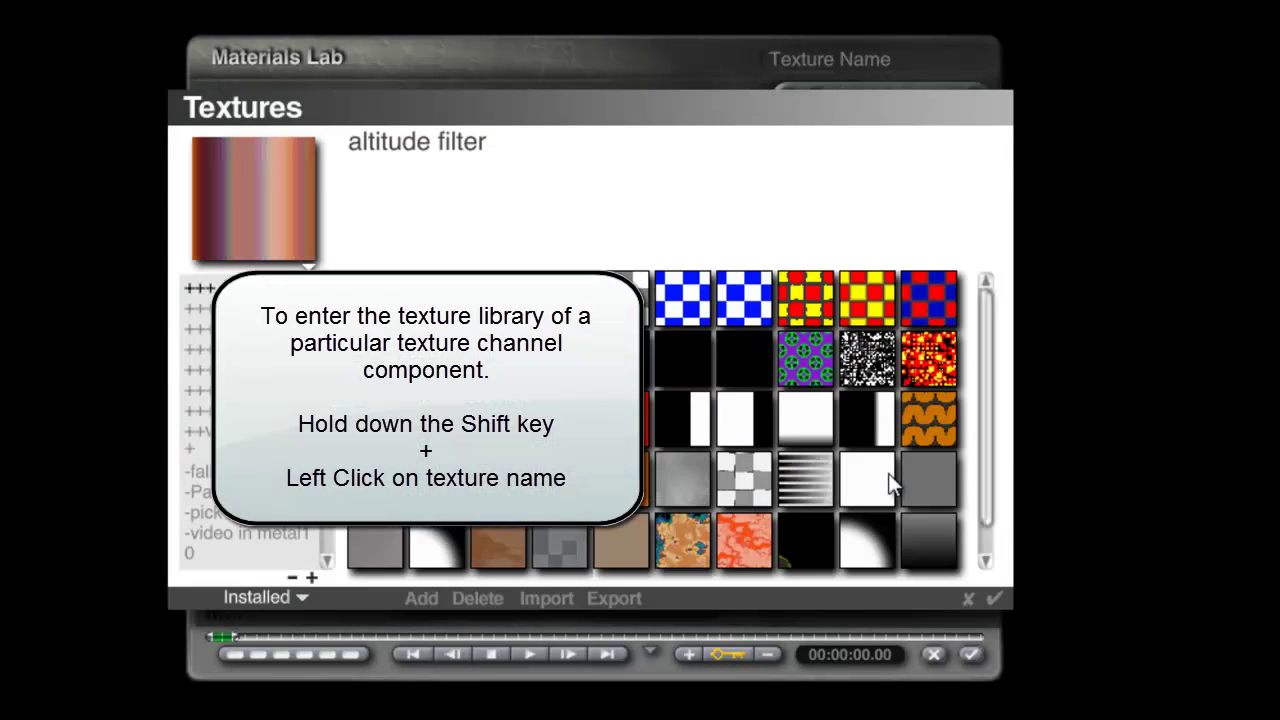
{"action": "scroll", "coordinate": [333, 430], "scroll_direction": "down", "scroll_amount": 5}
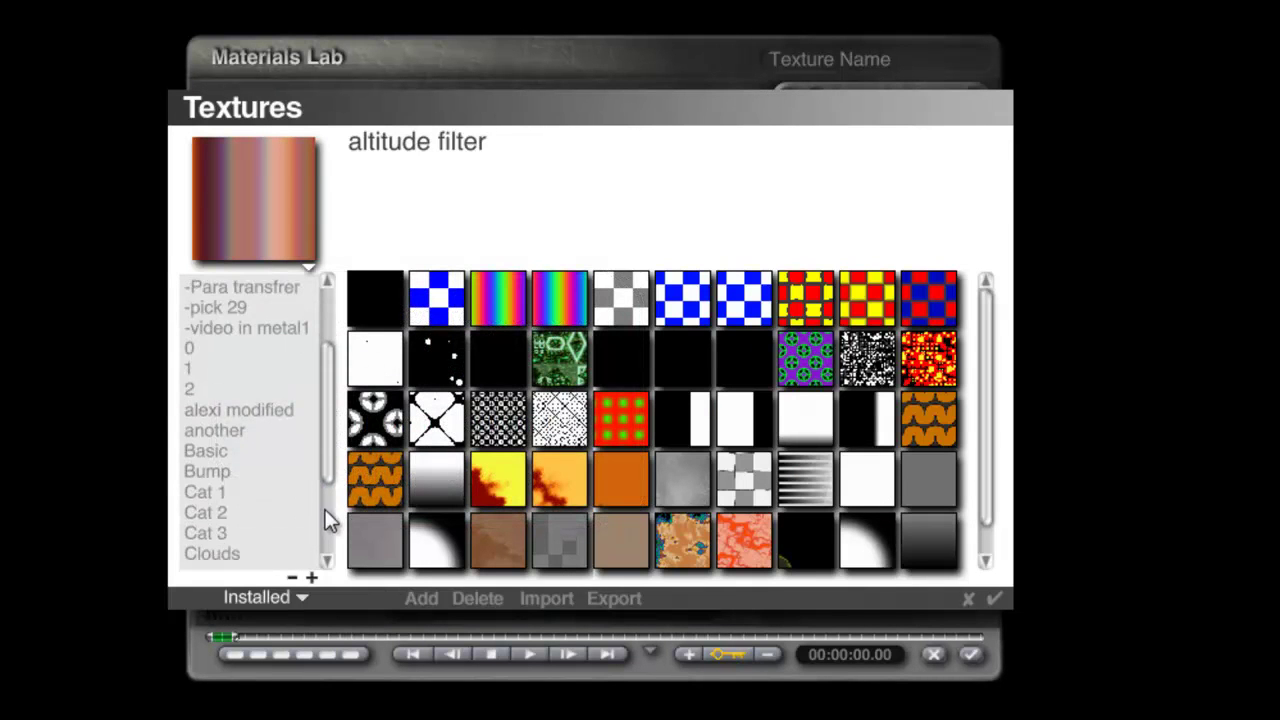
{"action": "left_click", "coordinate": [207, 451]}
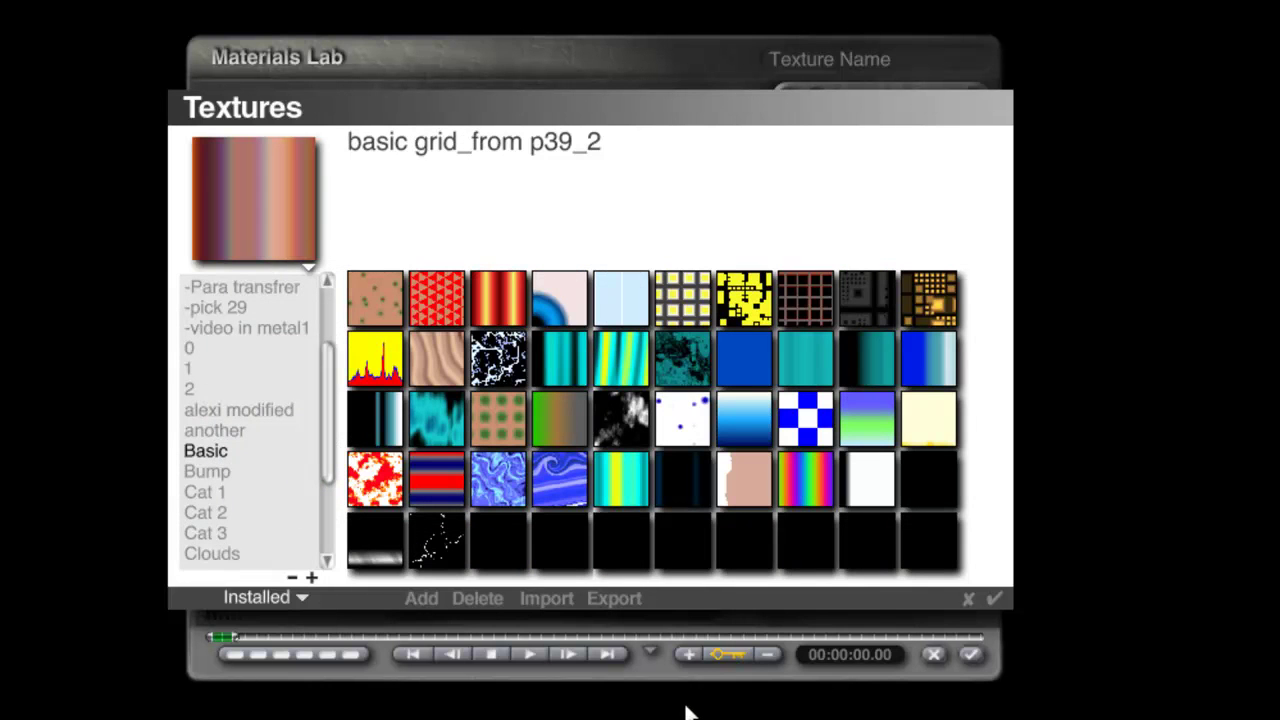
{"action": "left_click", "coordinate": [421, 397]}
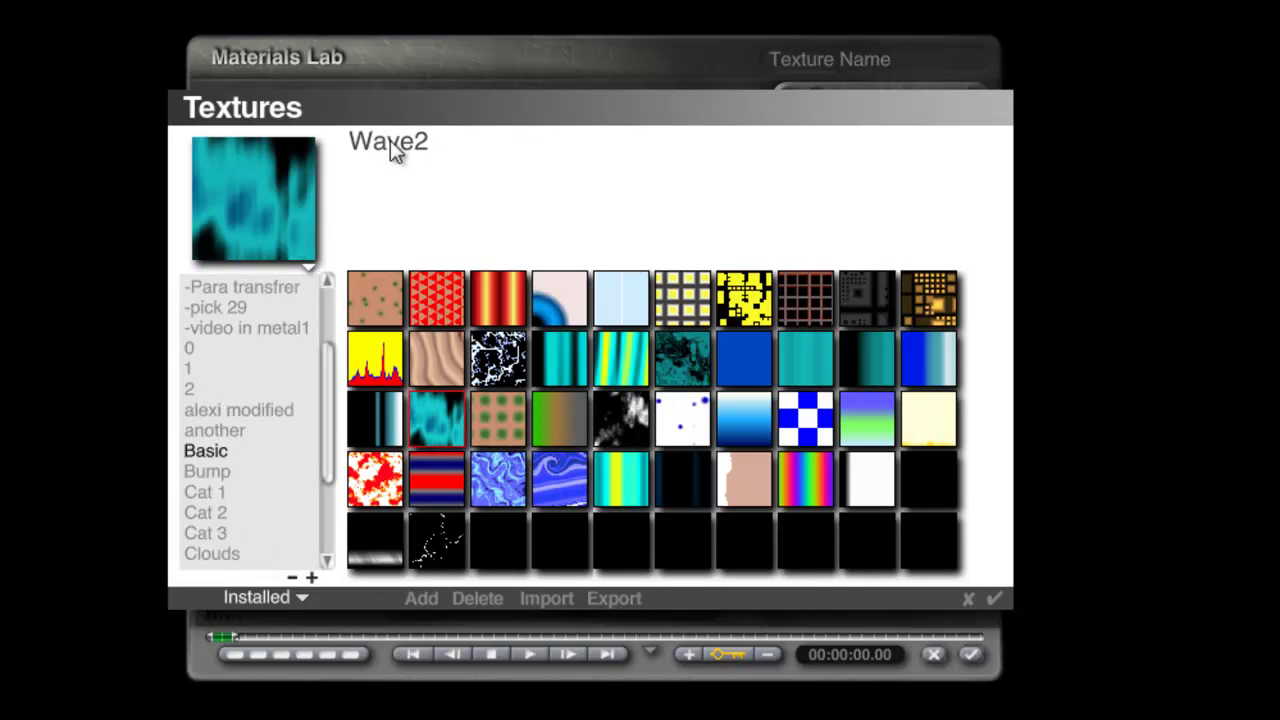
{"action": "left_click", "coordinate": [995, 598]}
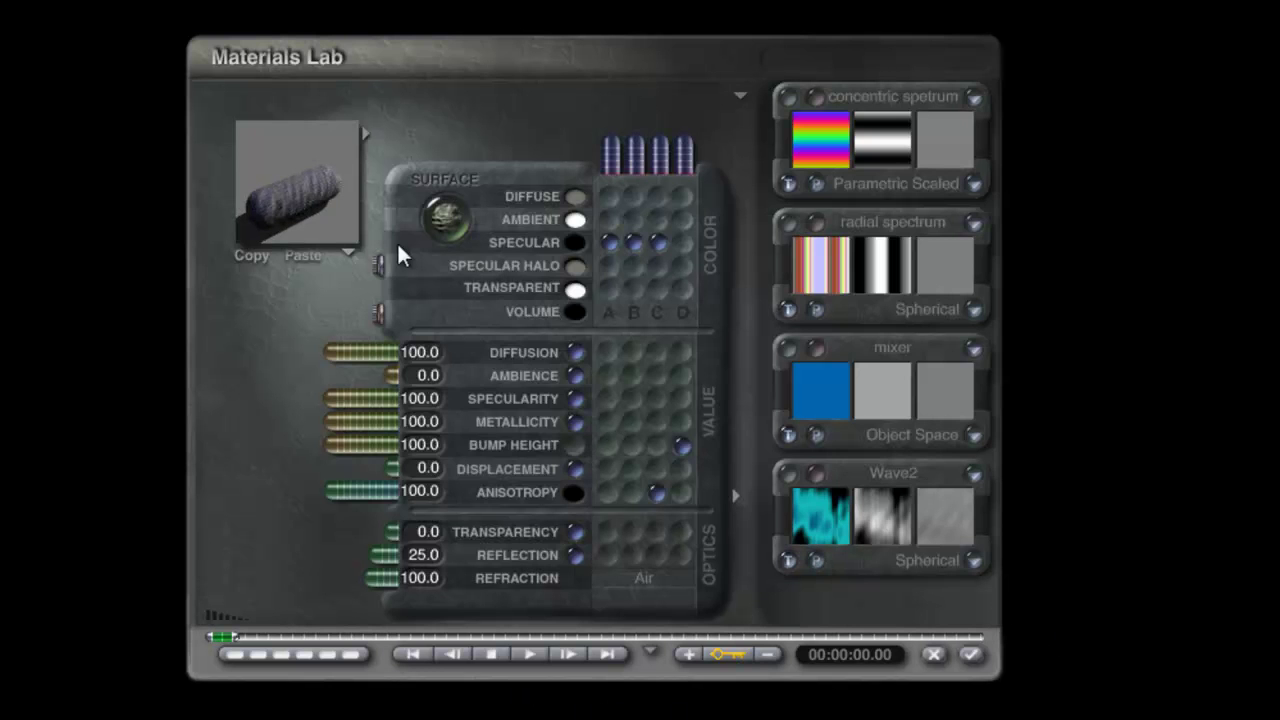
- Edit the Wave2 texture in the Deep Texture Editor, reduce it to one component, and accept the change
{"action": "left_click", "coordinate": [817, 477]}
{"action": "left_click_drag", "start_coordinate": [604, 203], "coordinate": [363, 276]}
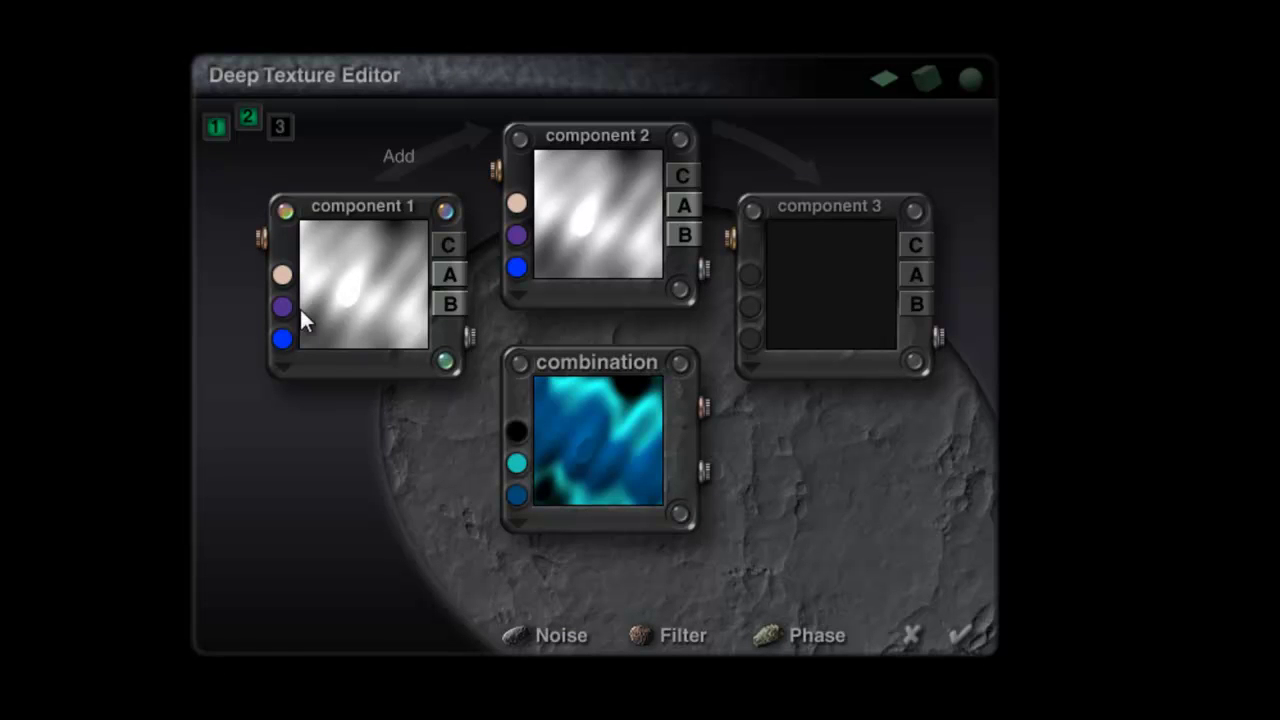
{"action": "left_click", "coordinate": [217, 127]}
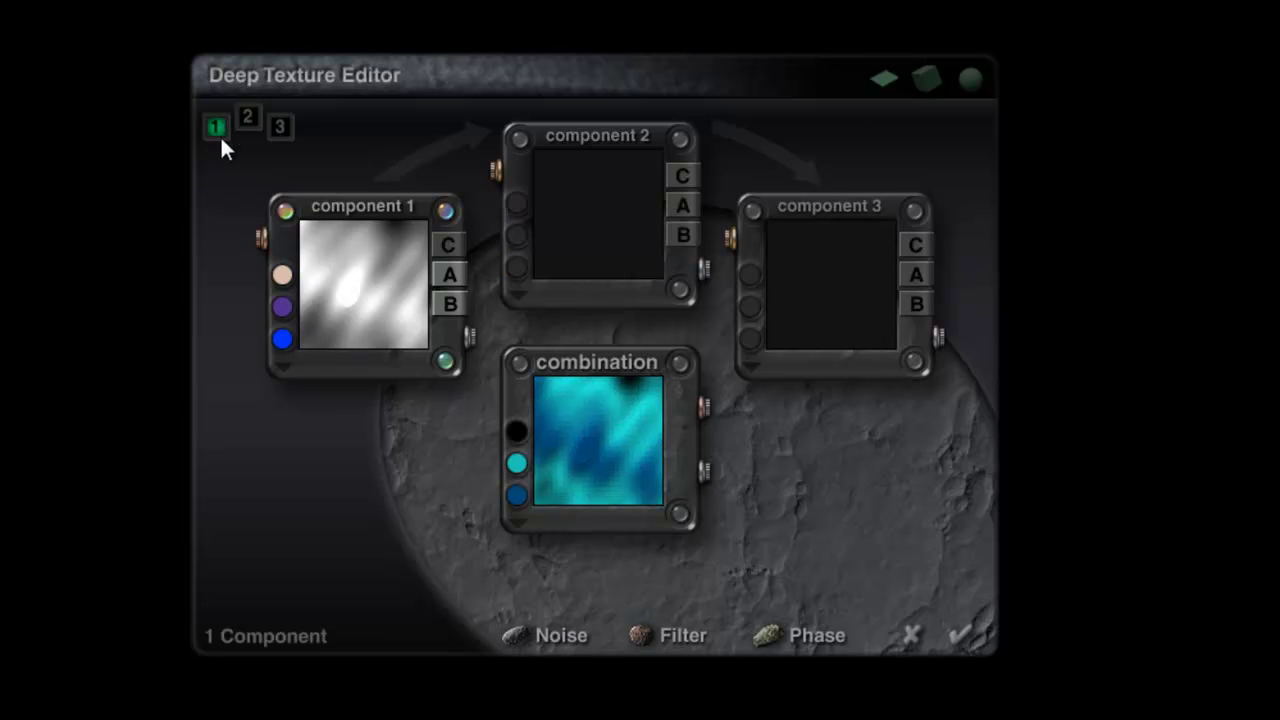
{"action": "left_click", "coordinate": [962, 637]}
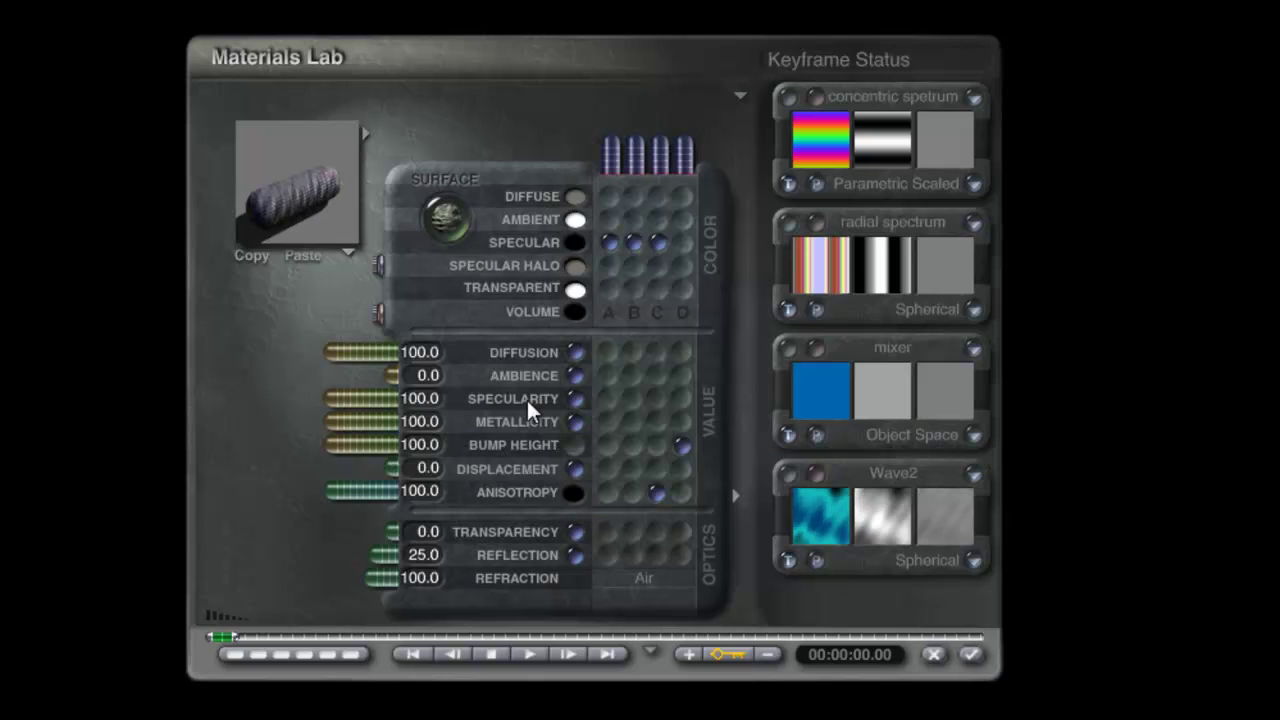
- Scale the Wave2 texture to -62% on all three axes and turn the capsule preview to check the bumps
{"action": "left_click", "coordinate": [794, 477]}
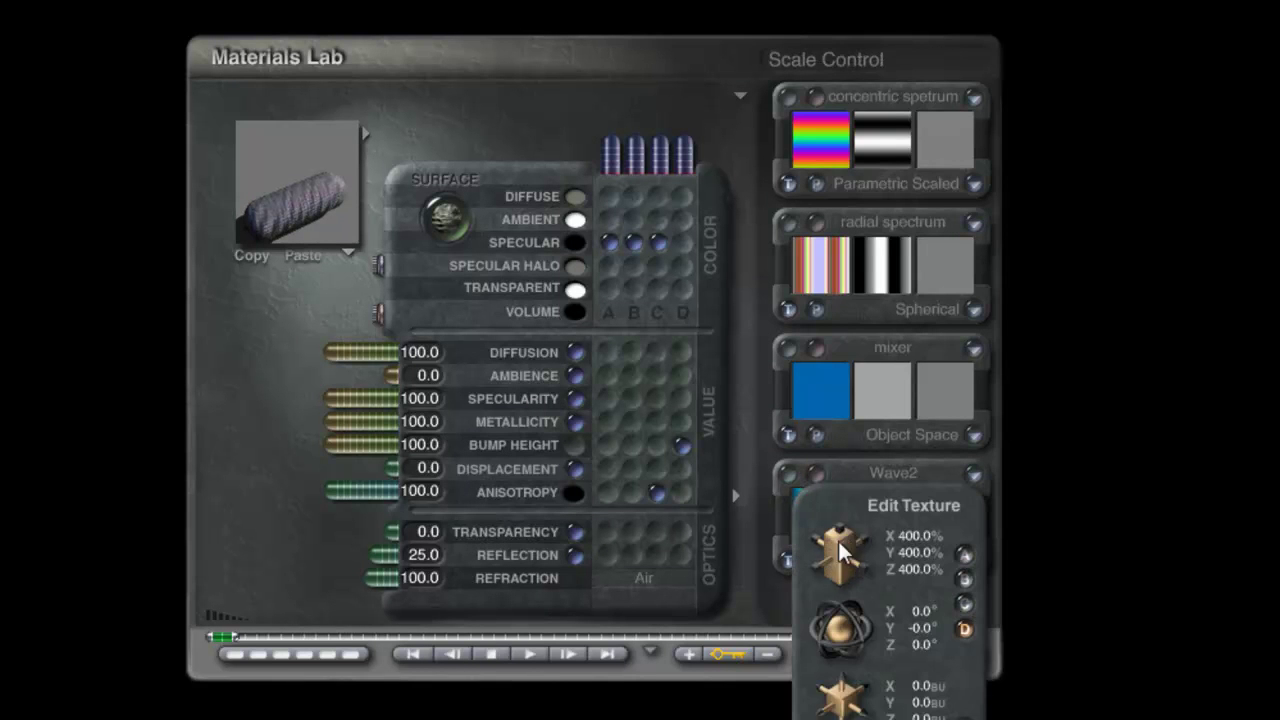
{"action": "left_click_drag", "start_coordinate": [842, 554], "coordinate": [842, 556]}
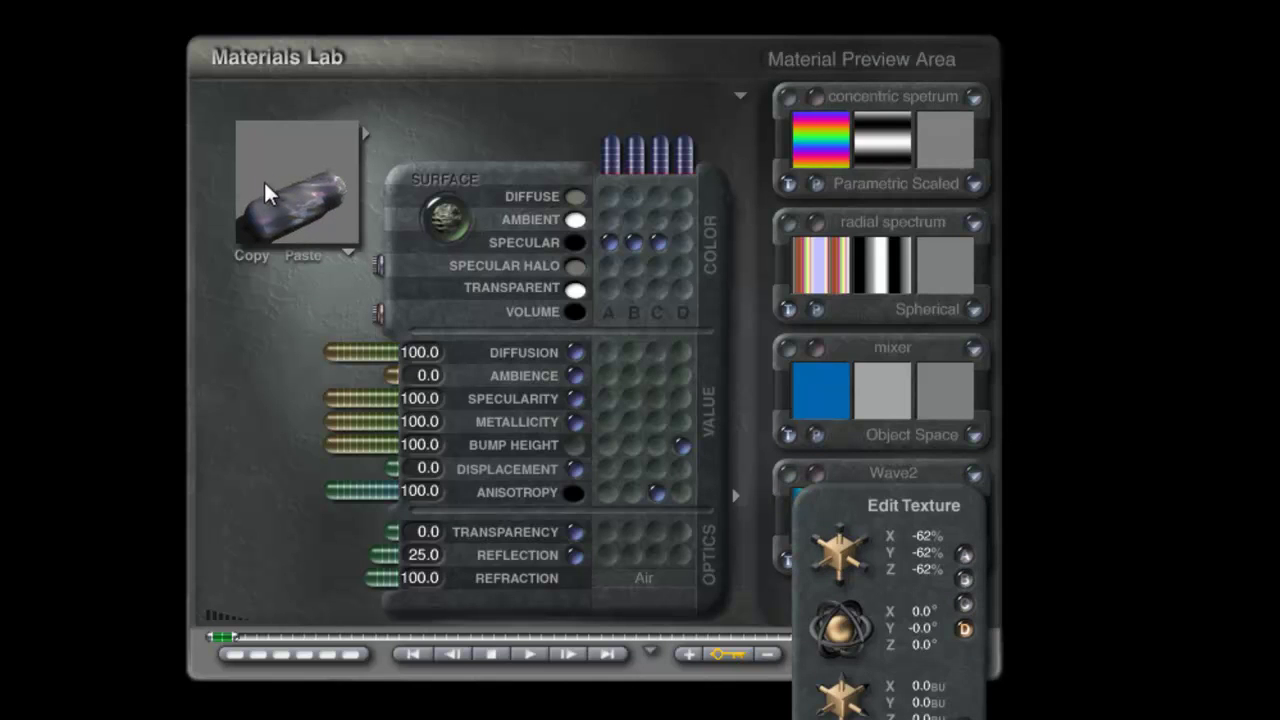
{"action": "left_click", "coordinate": [964, 717]}
{"action": "left_click", "coordinate": [301, 222]}
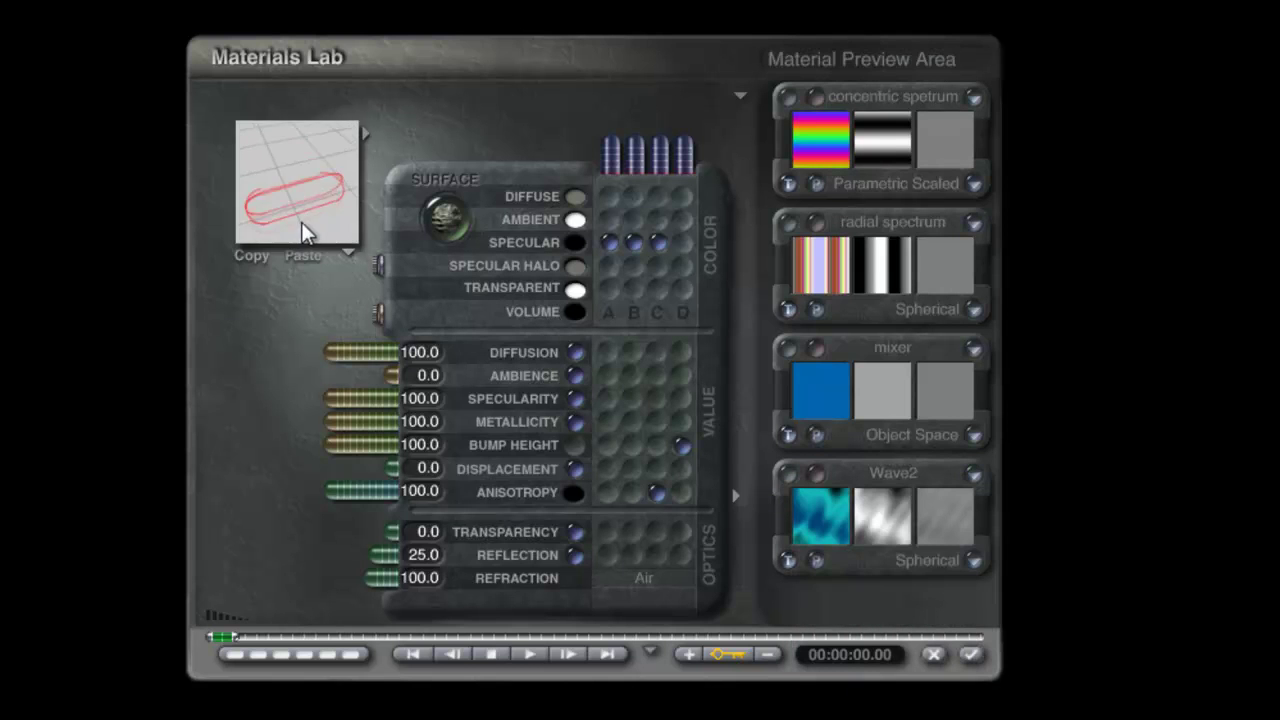
{"action": "left_click_drag", "start_coordinate": [301, 222], "coordinate": [304, 219]}
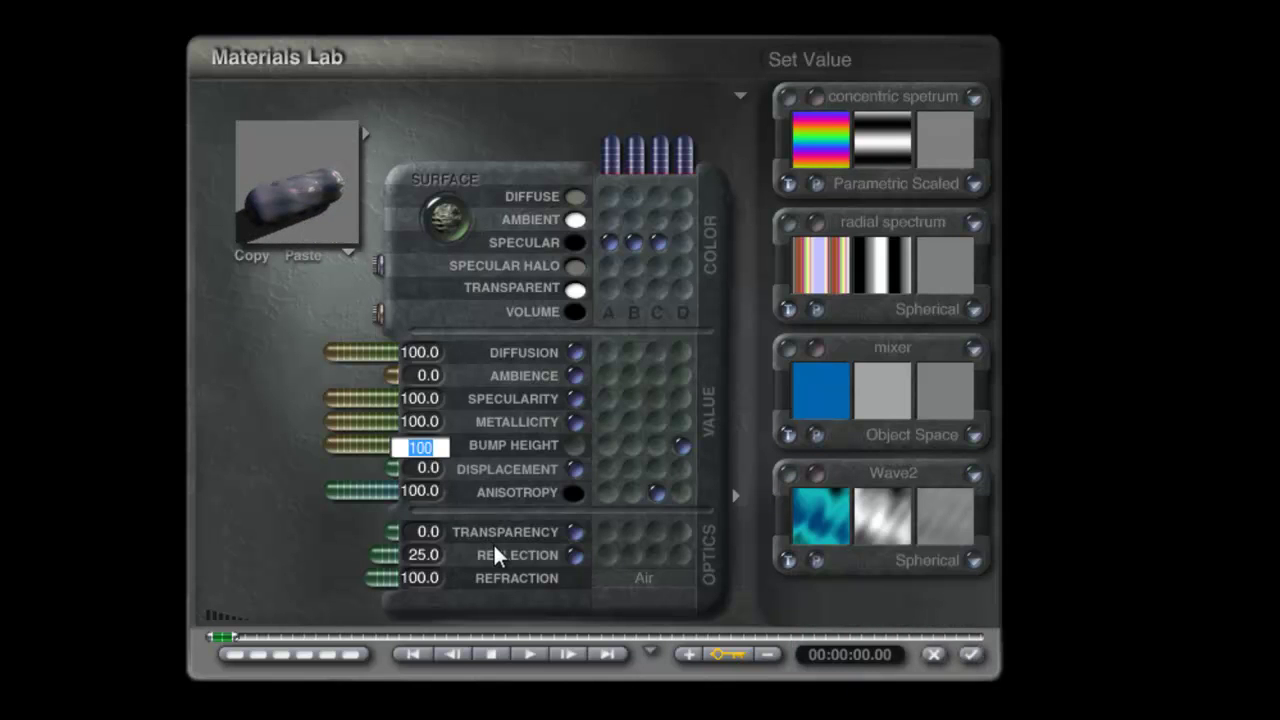
- Try a Bump Height of 40, settle on 20, and assign texture D to the material's Diffuse color
{"action": "type", "text": "40"}
{"action": "key", "text": "Return"}
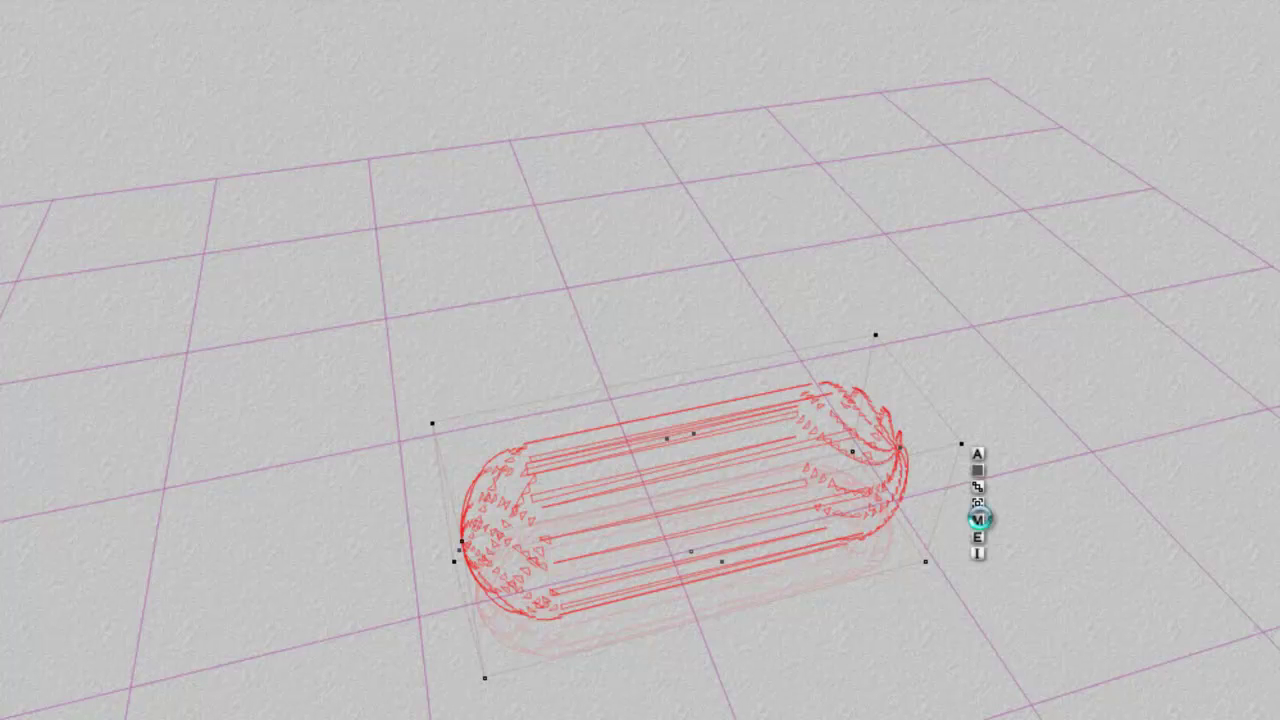
{"action": "left_click", "coordinate": [978, 518]}
{"action": "type", "text": "20"}
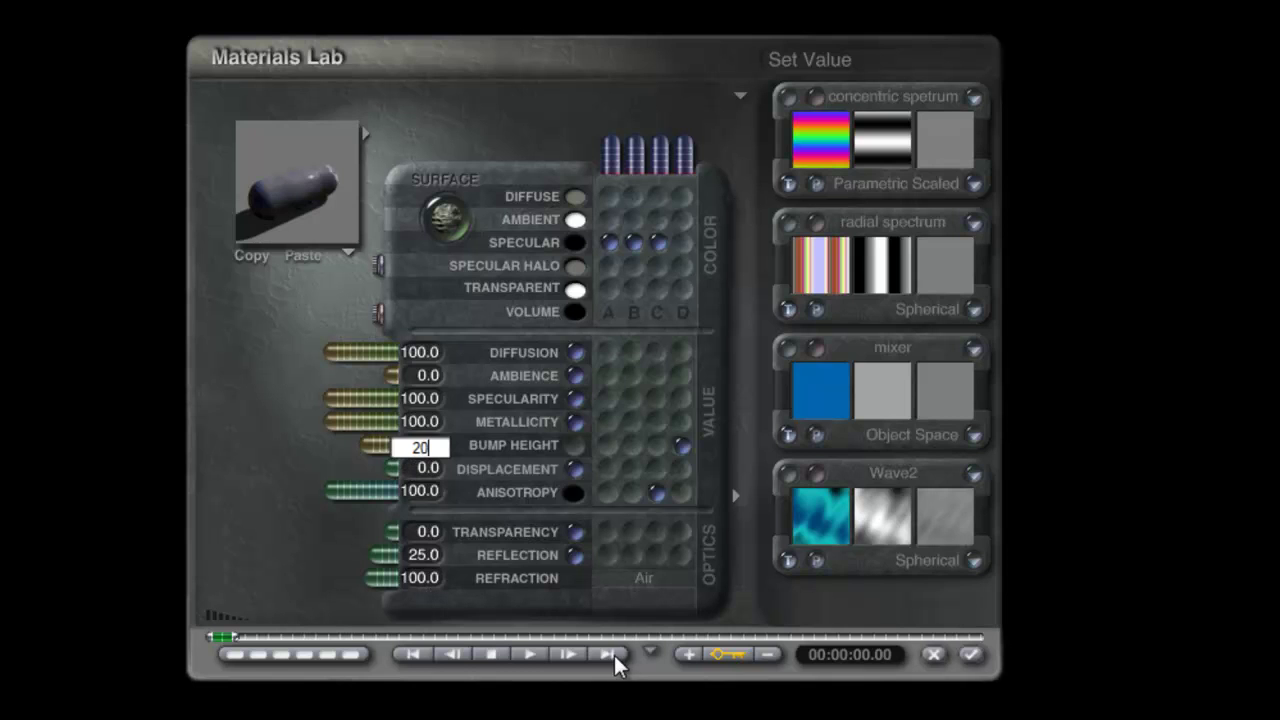
{"action": "key", "text": "Return"}
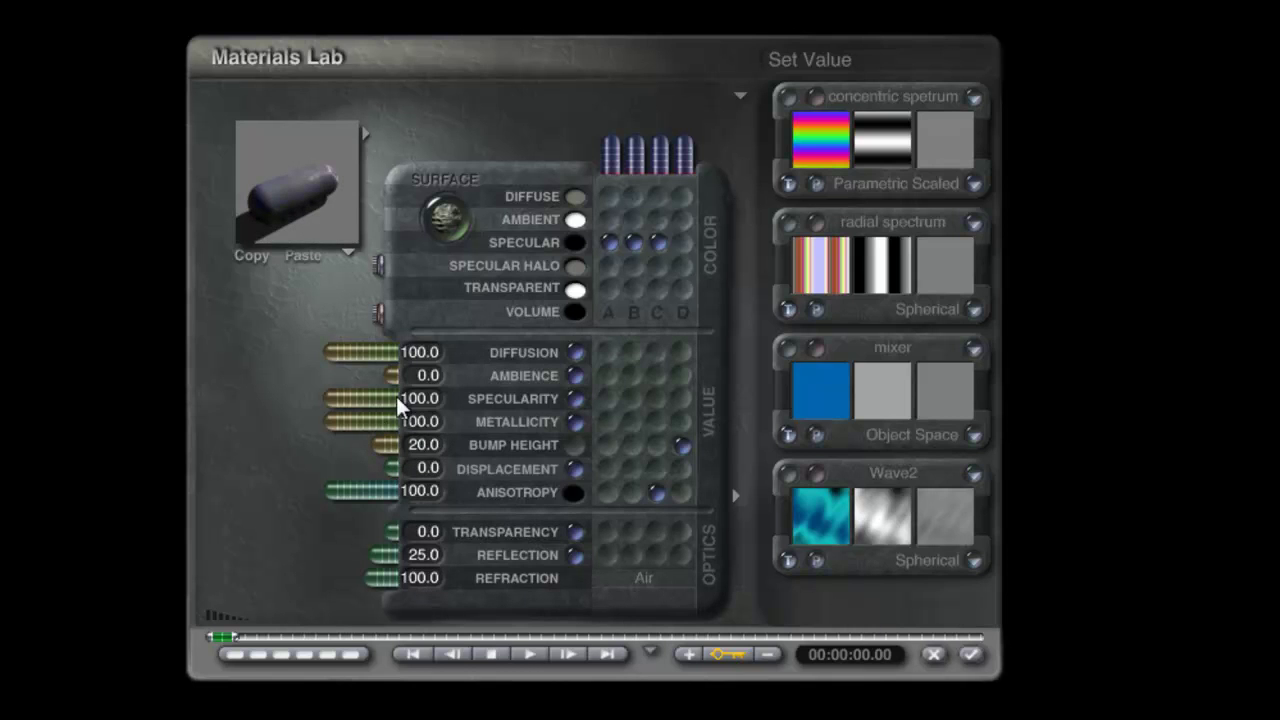
{"action": "left_click", "coordinate": [682, 193]}
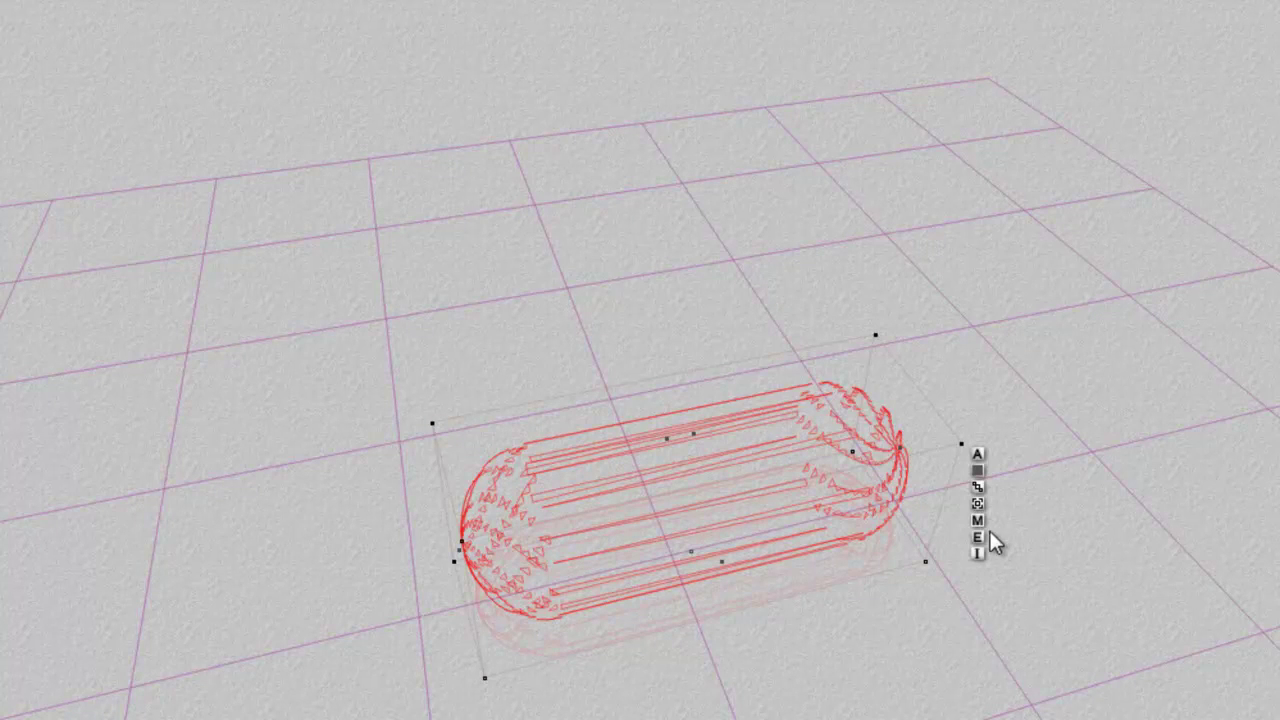
- Reopen the capsule material's Wave2 texture for deep editing and add a second component that outputs only color
{"action": "left_click", "coordinate": [978, 521]}
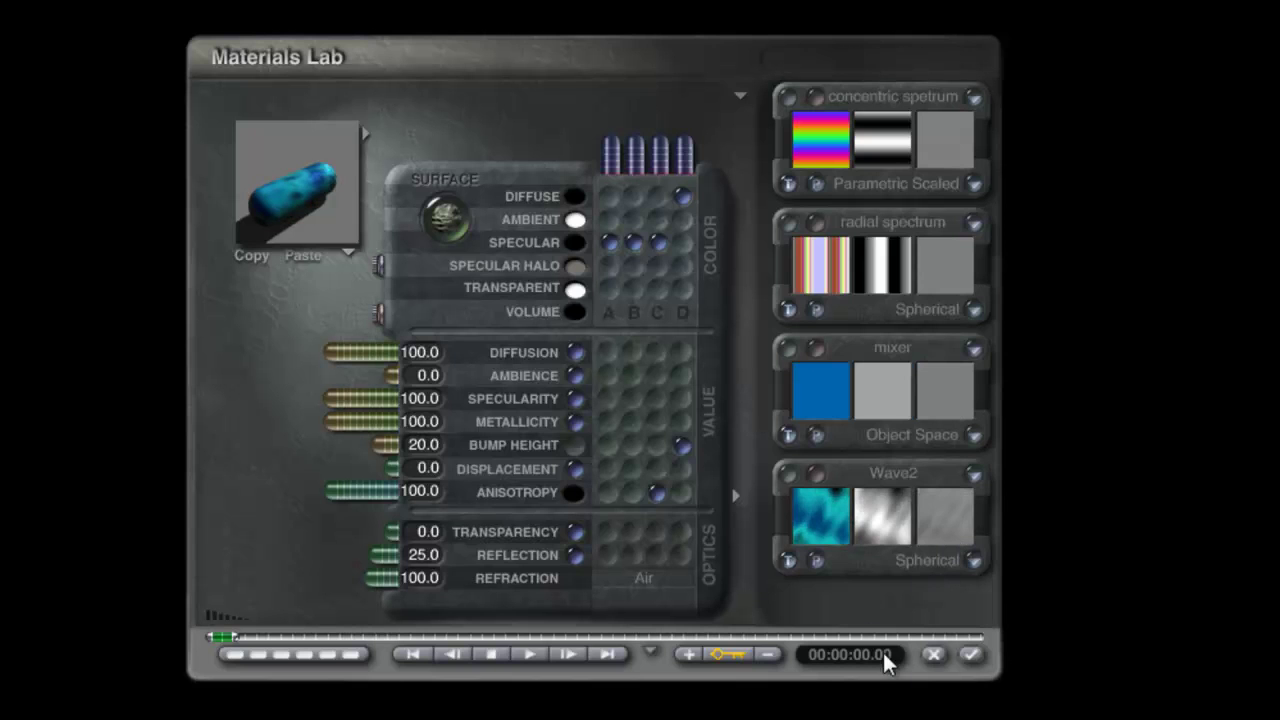
{"action": "left_click", "coordinate": [835, 510]}
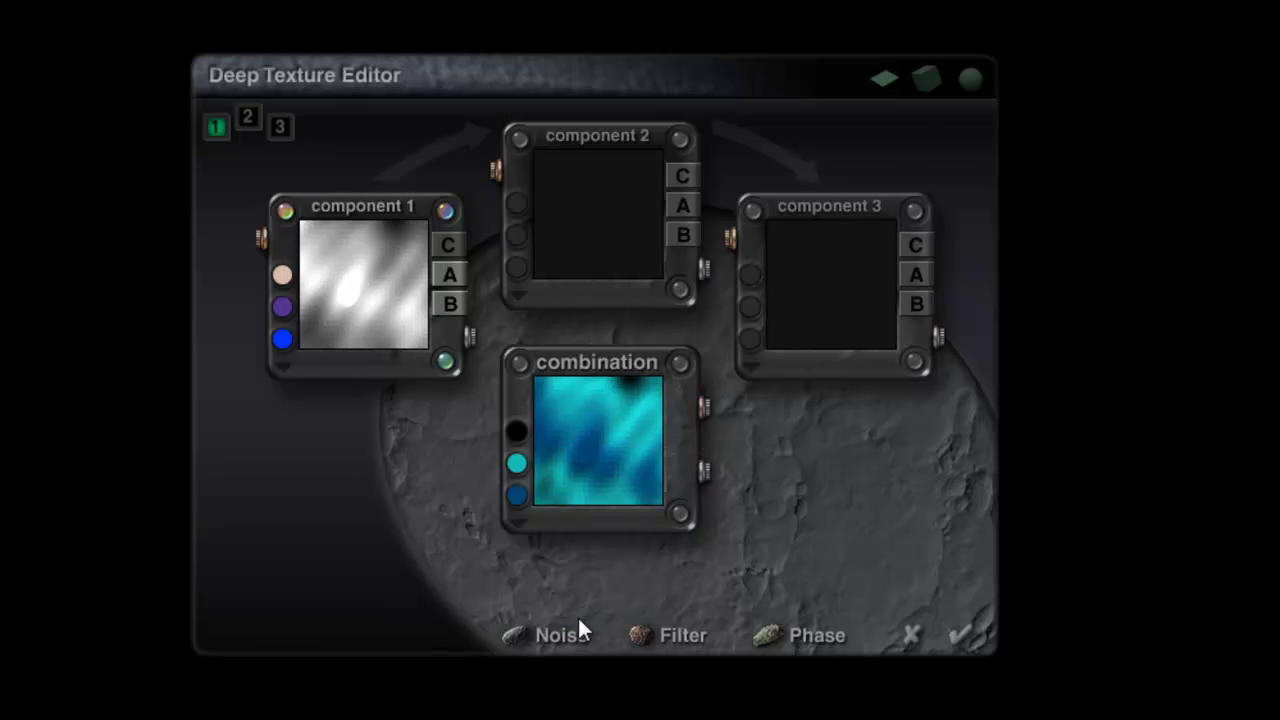
{"action": "left_click", "coordinate": [247, 120]}
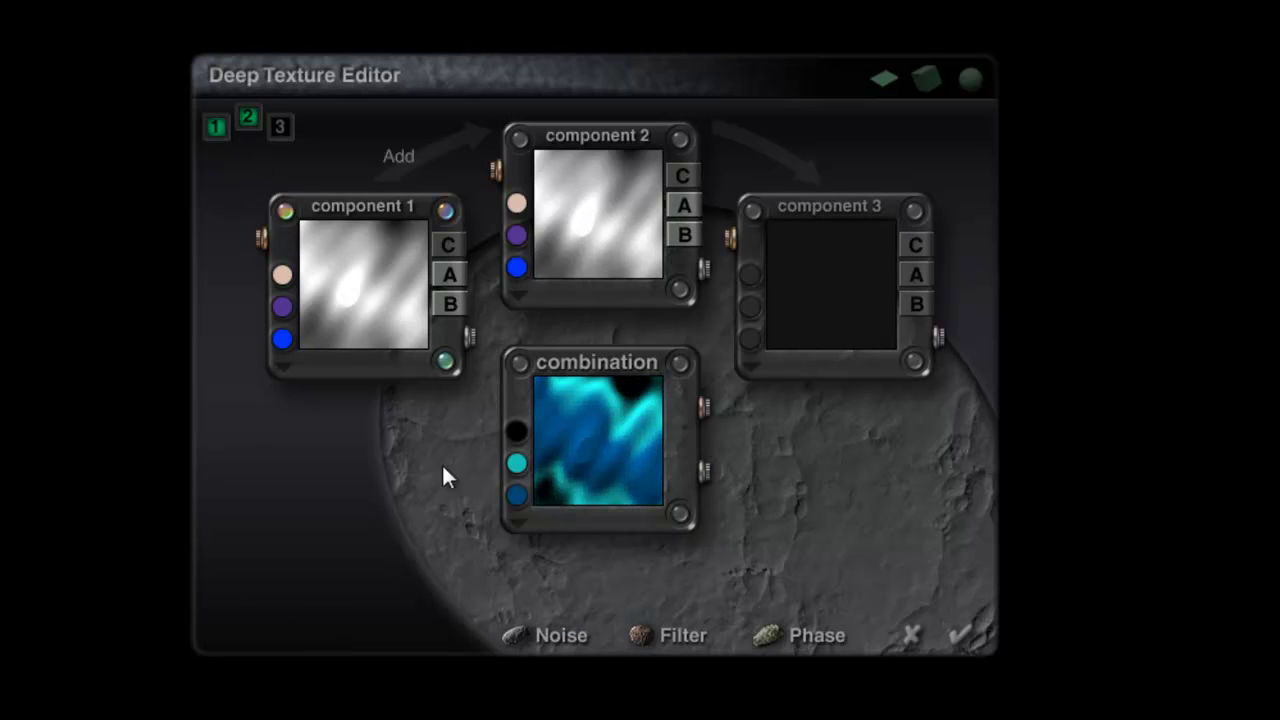
{"action": "left_click", "coordinate": [675, 220]}
{"action": "left_click", "coordinate": [687, 172]}
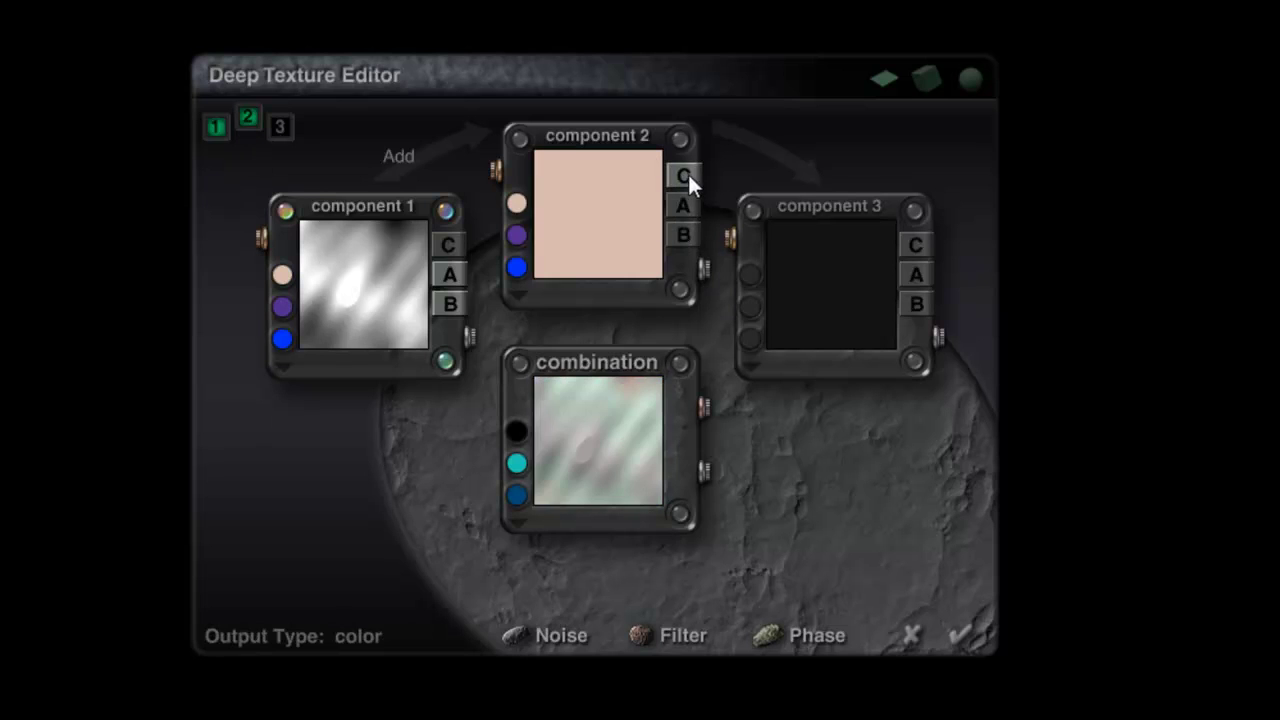
- Blend components 1 and 2 in Parallel mode and set the combination's color mode to None
{"action": "left_click", "coordinate": [412, 153]}
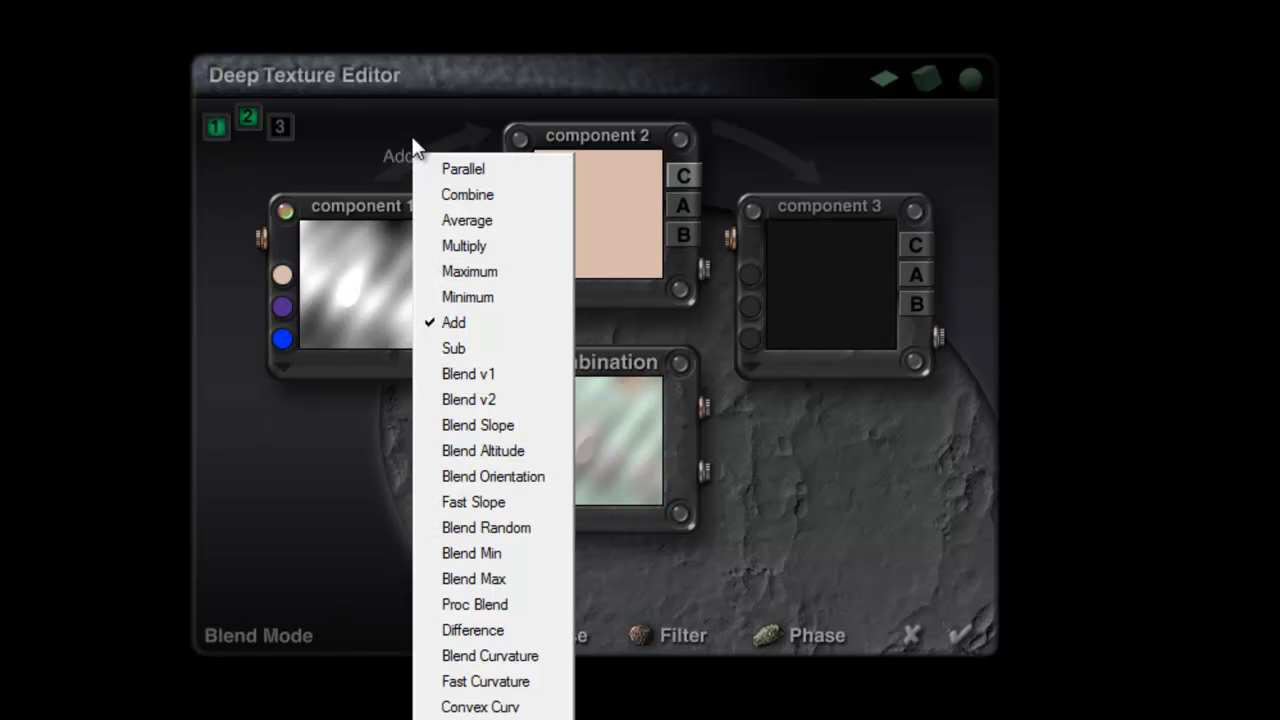
{"action": "left_click", "coordinate": [466, 172]}
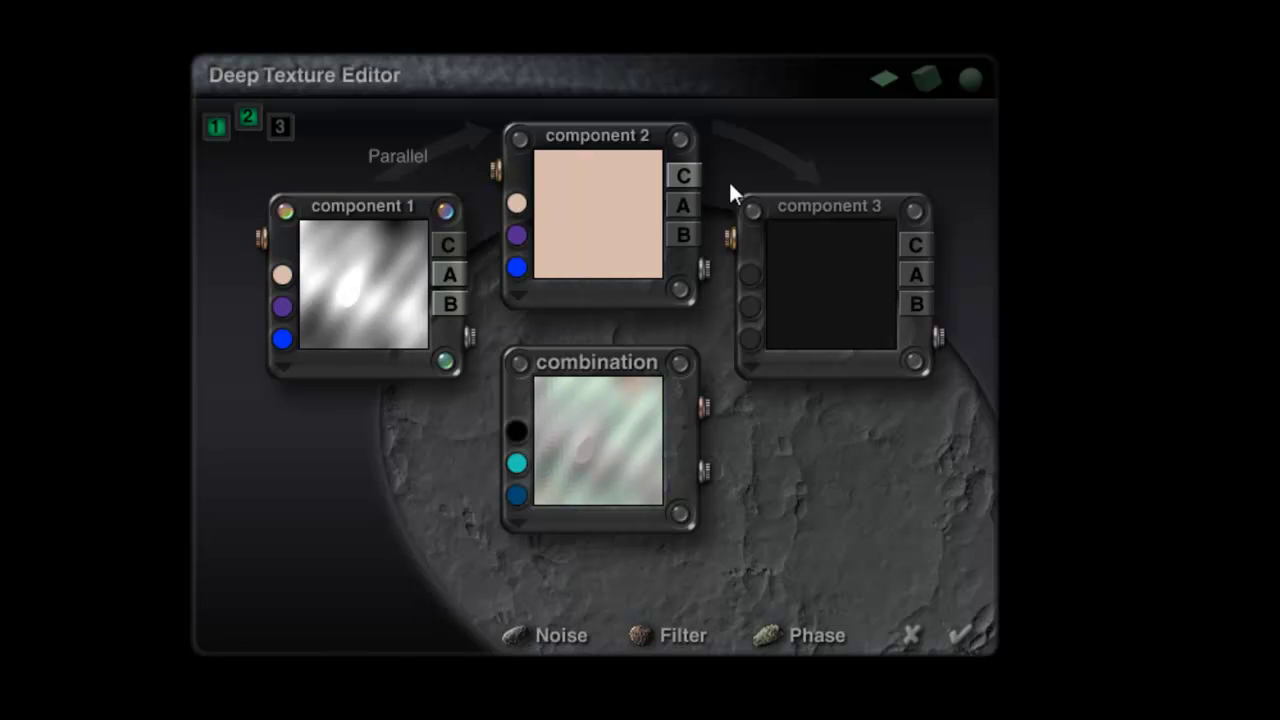
{"action": "left_click", "coordinate": [518, 528]}
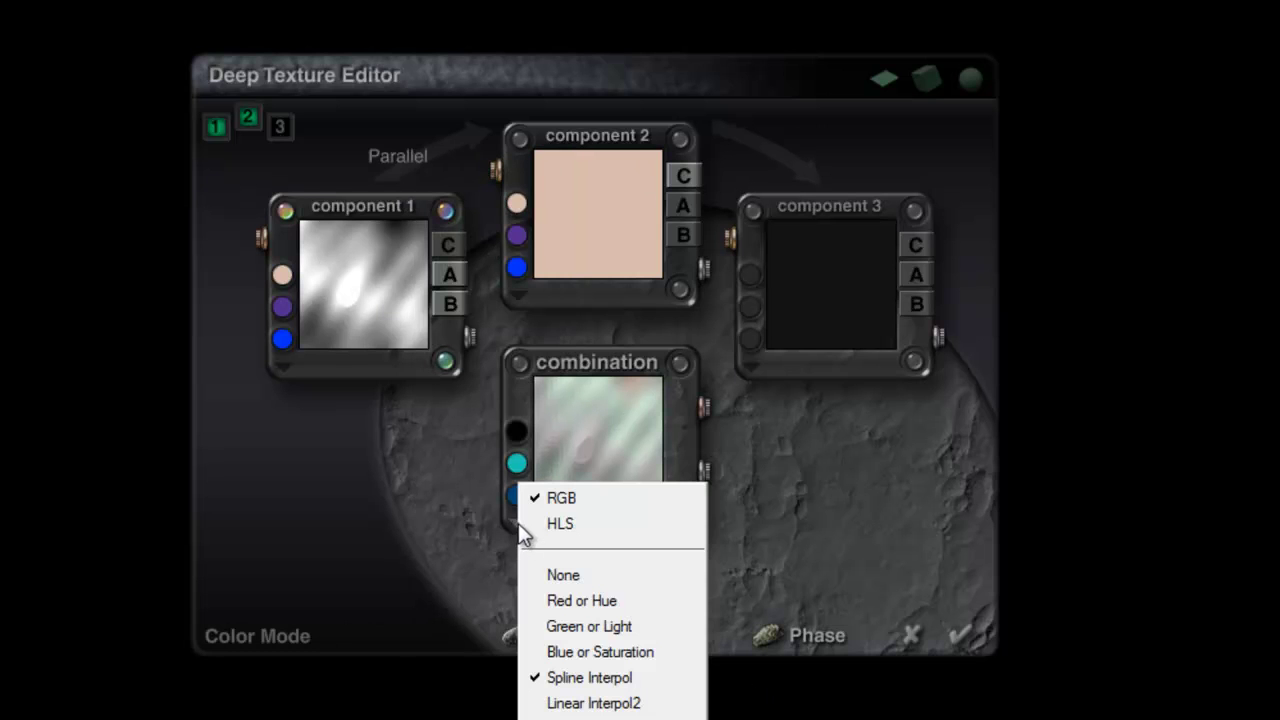
{"action": "left_click", "coordinate": [565, 575]}
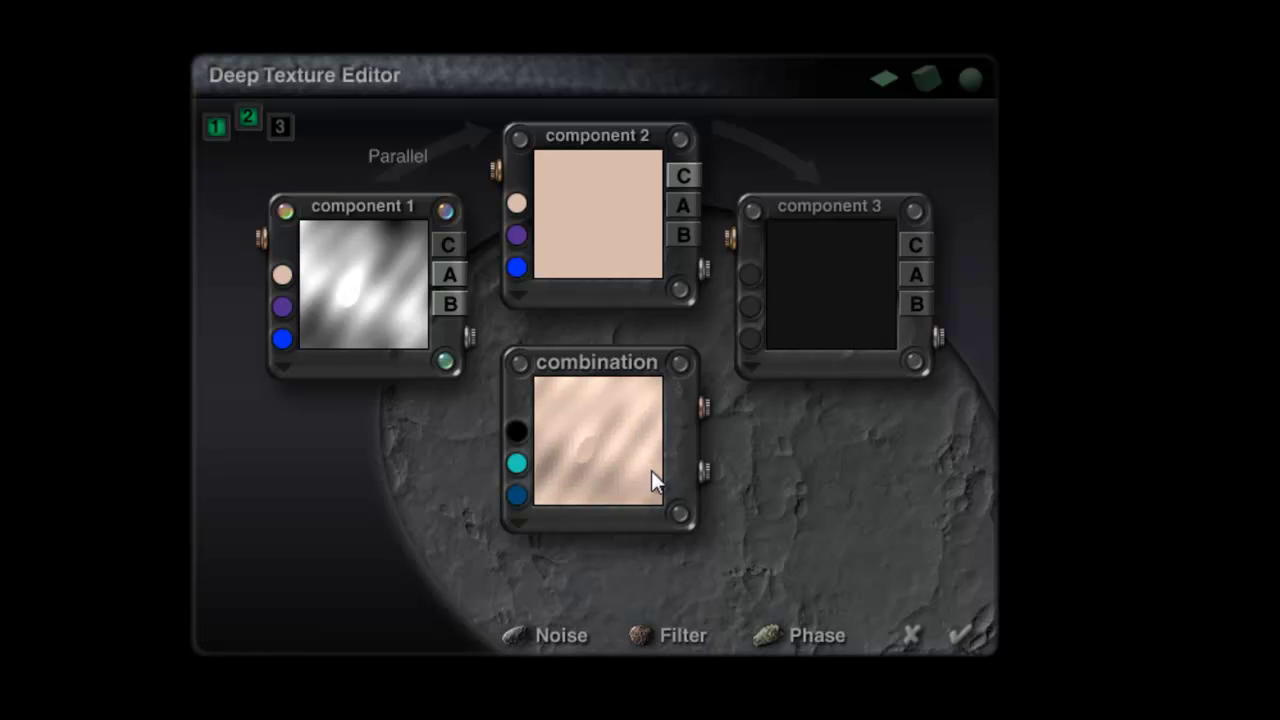
- Show the noise, filter and phase controls for component 2 and set its noise type to Square
{"action": "left_click", "coordinate": [679, 138]}
{"action": "left_click", "coordinate": [520, 139]}
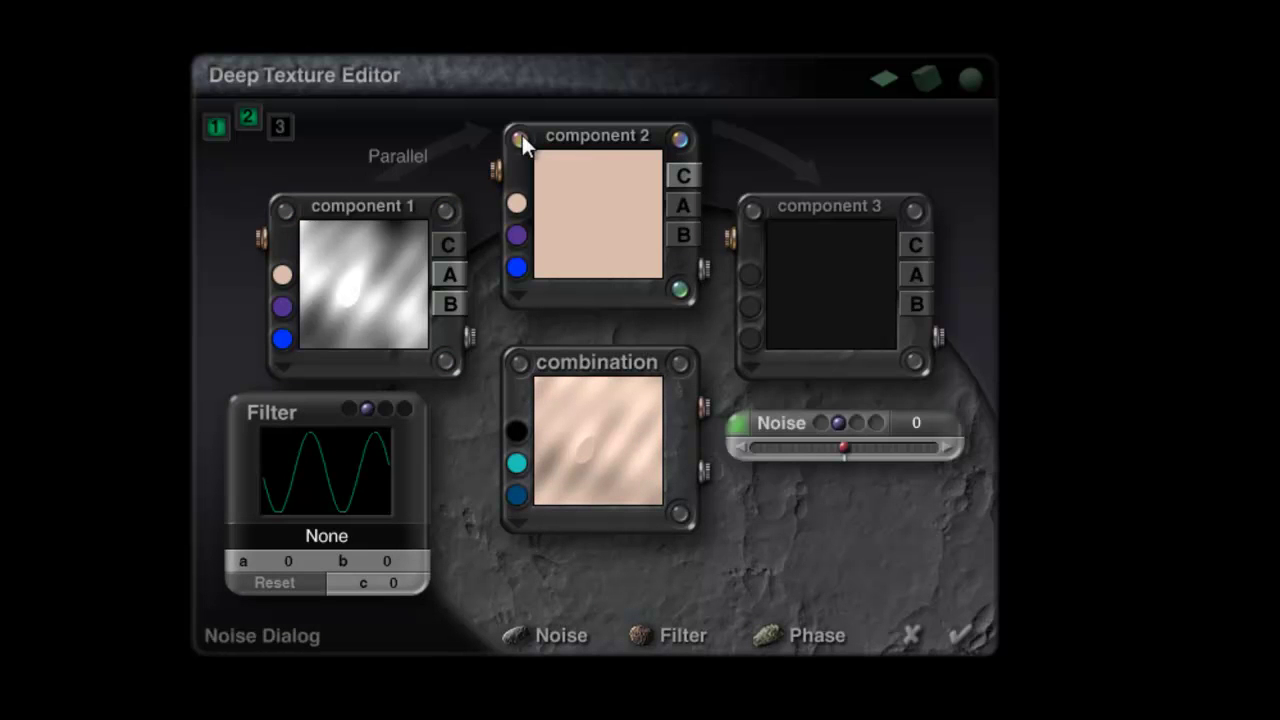
{"action": "left_click", "coordinate": [667, 283]}
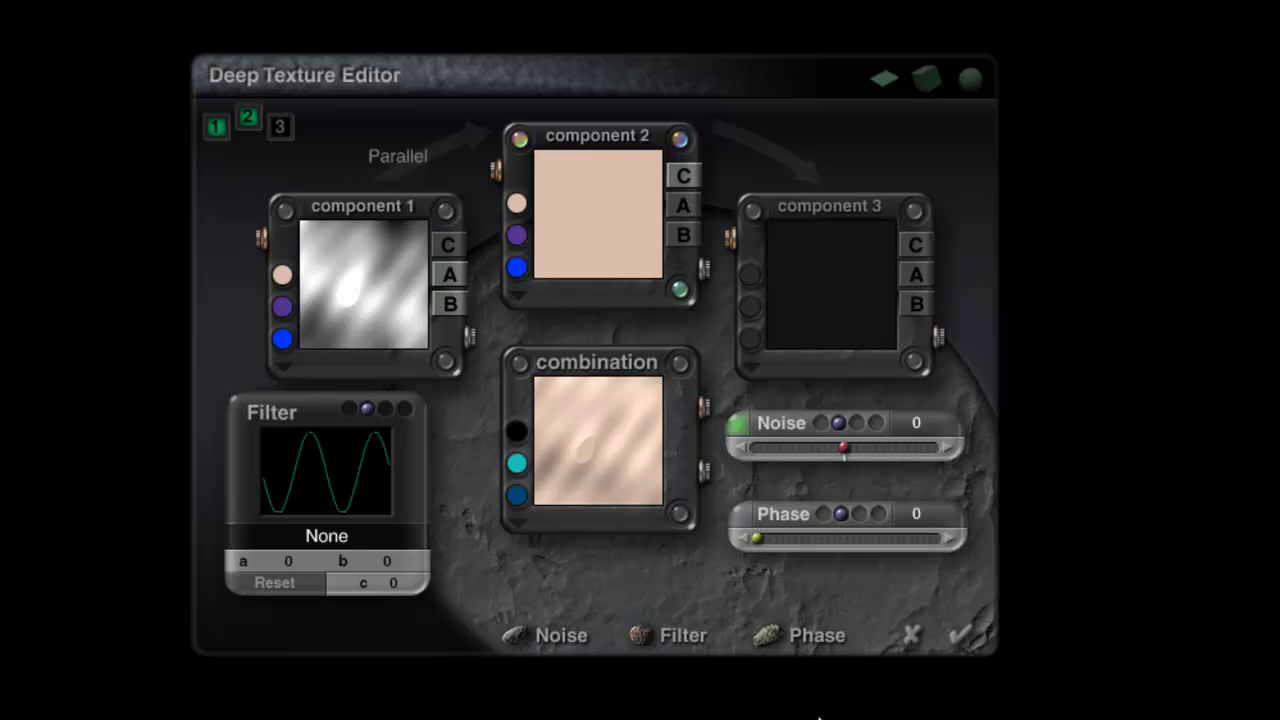
{"action": "left_click", "coordinate": [738, 424]}
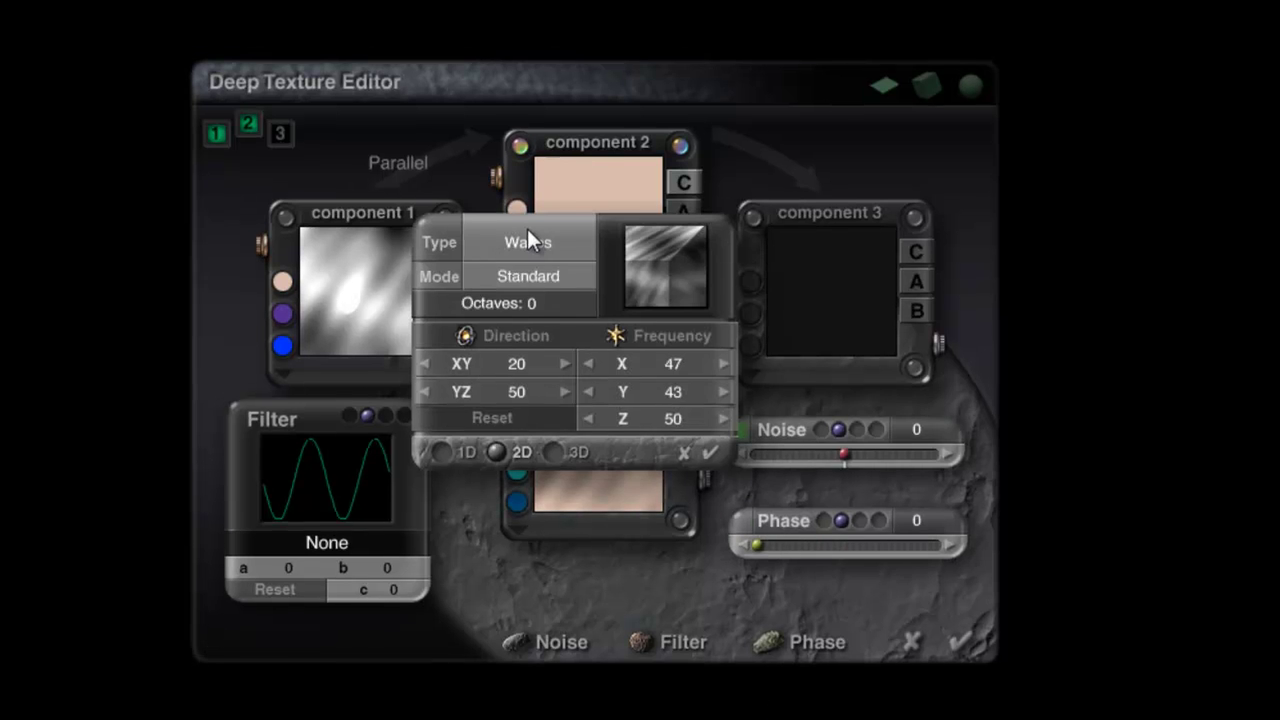
{"action": "left_click", "coordinate": [527, 232]}
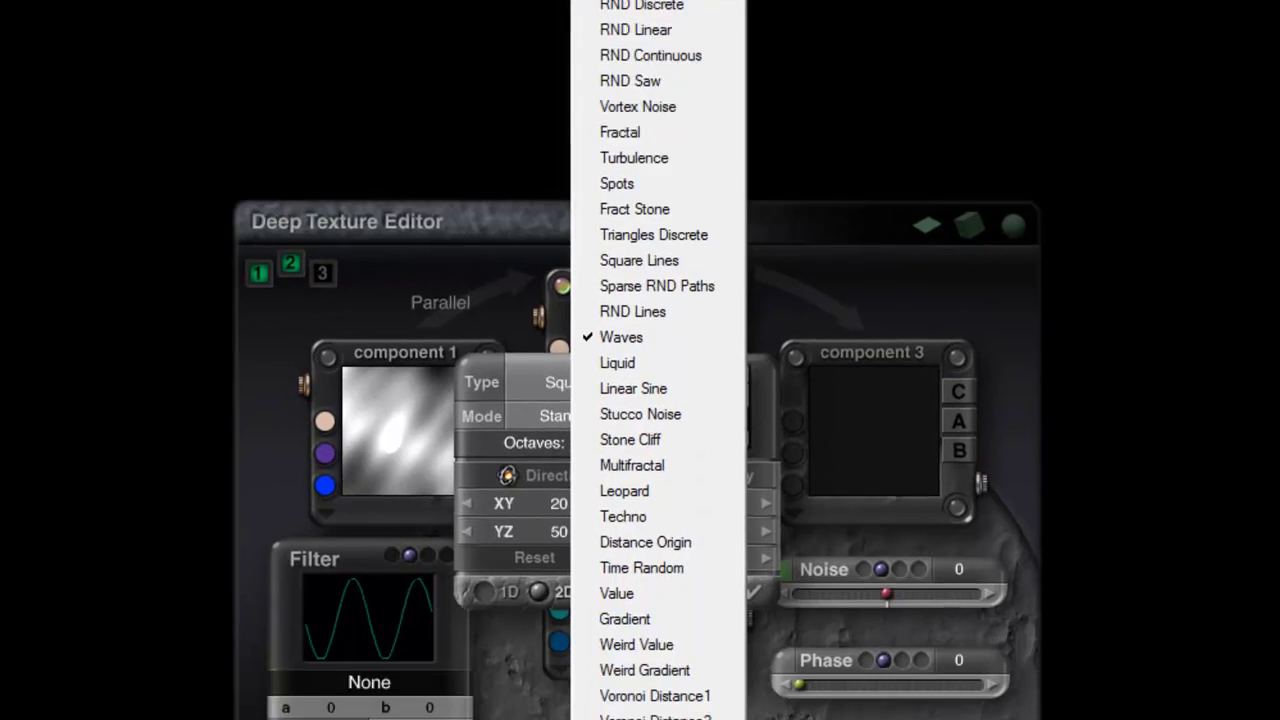
{"action": "left_click", "coordinate": [590, 146]}
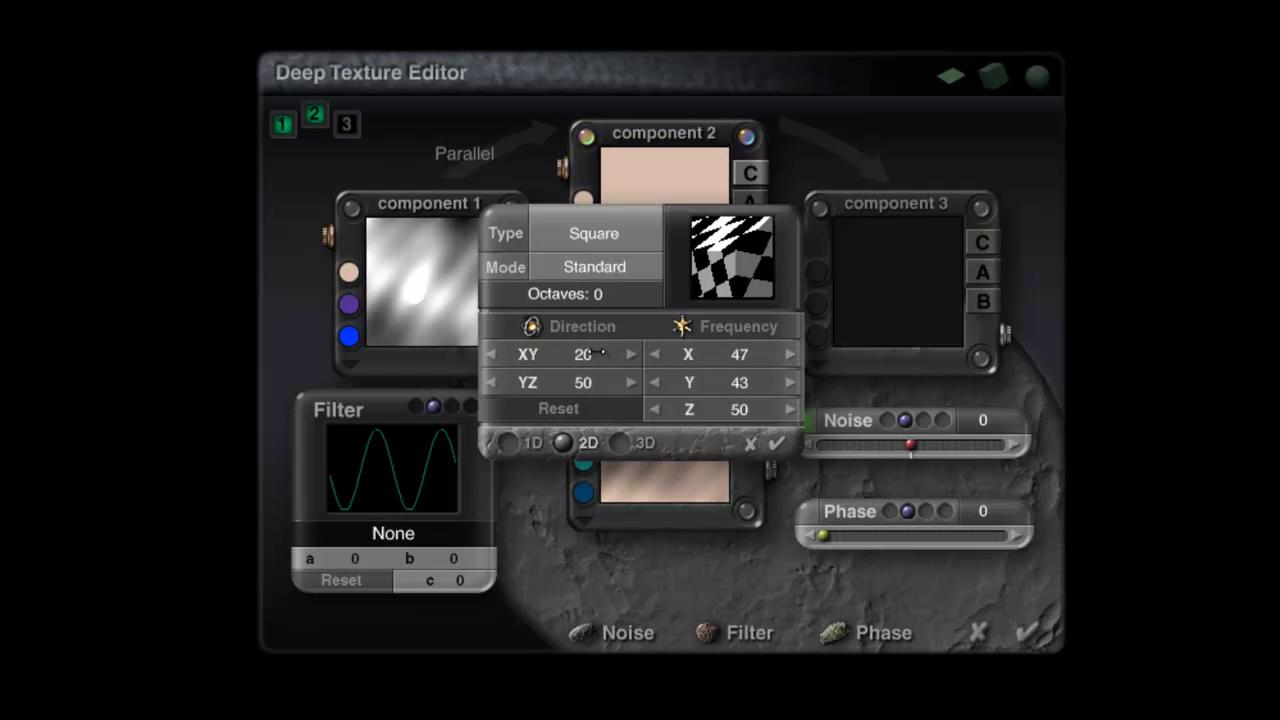
- Configure component 2's Square noise as 1D, with directions XY and YZ at 0 and frequency 22 on all three axes
{"action": "left_click_drag", "start_coordinate": [600, 355], "coordinate": [583, 354]}
{"action": "left_click", "coordinate": [491, 355]}
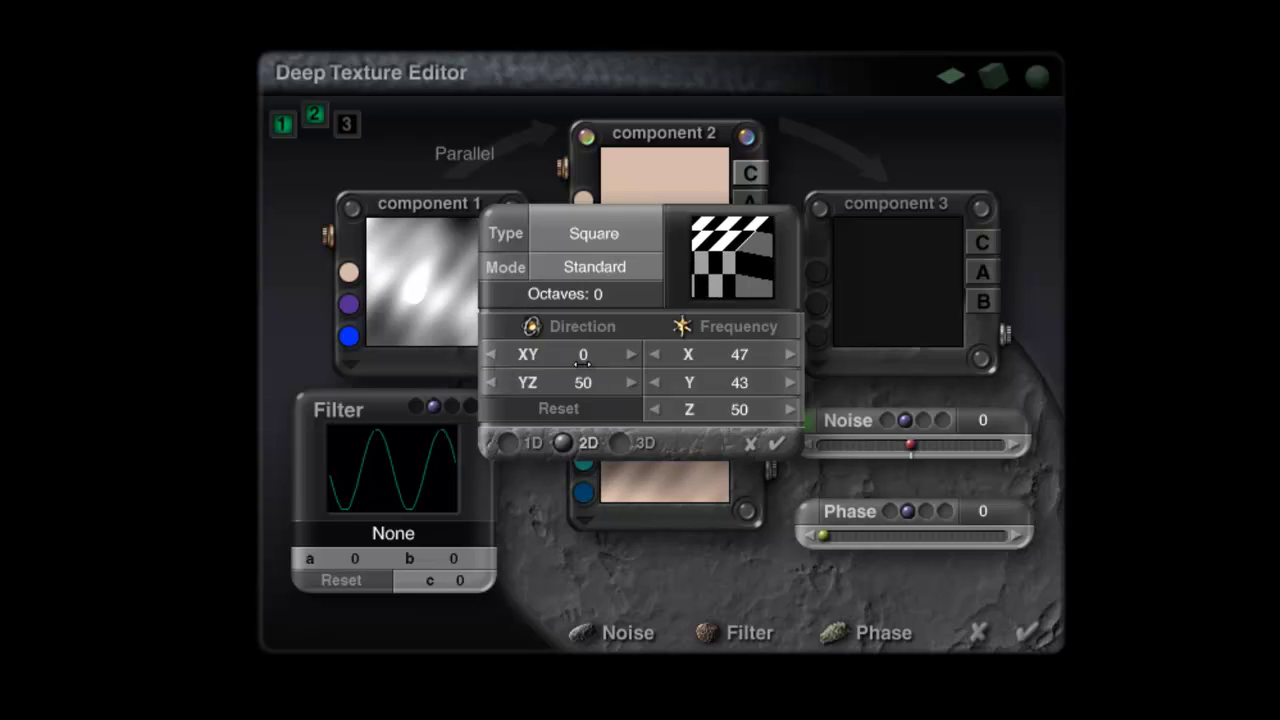
{"action": "left_click", "coordinate": [583, 361]}
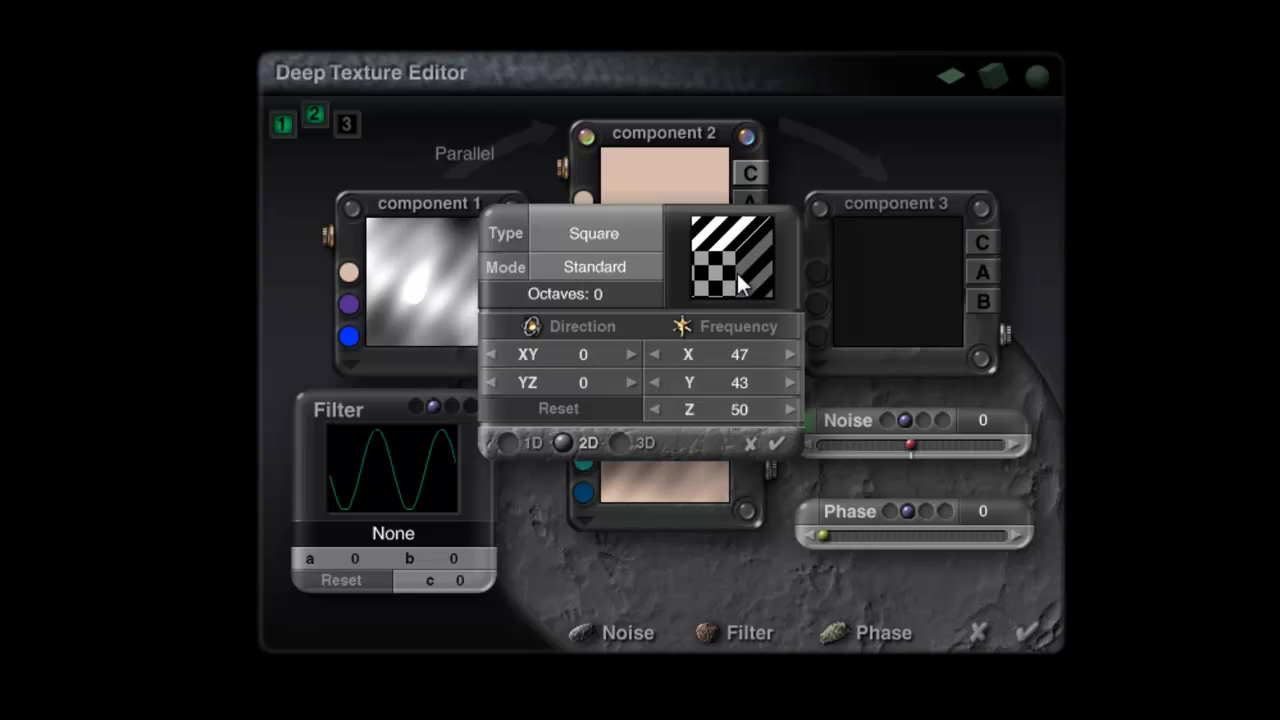
{"action": "left_click", "coordinate": [507, 443]}
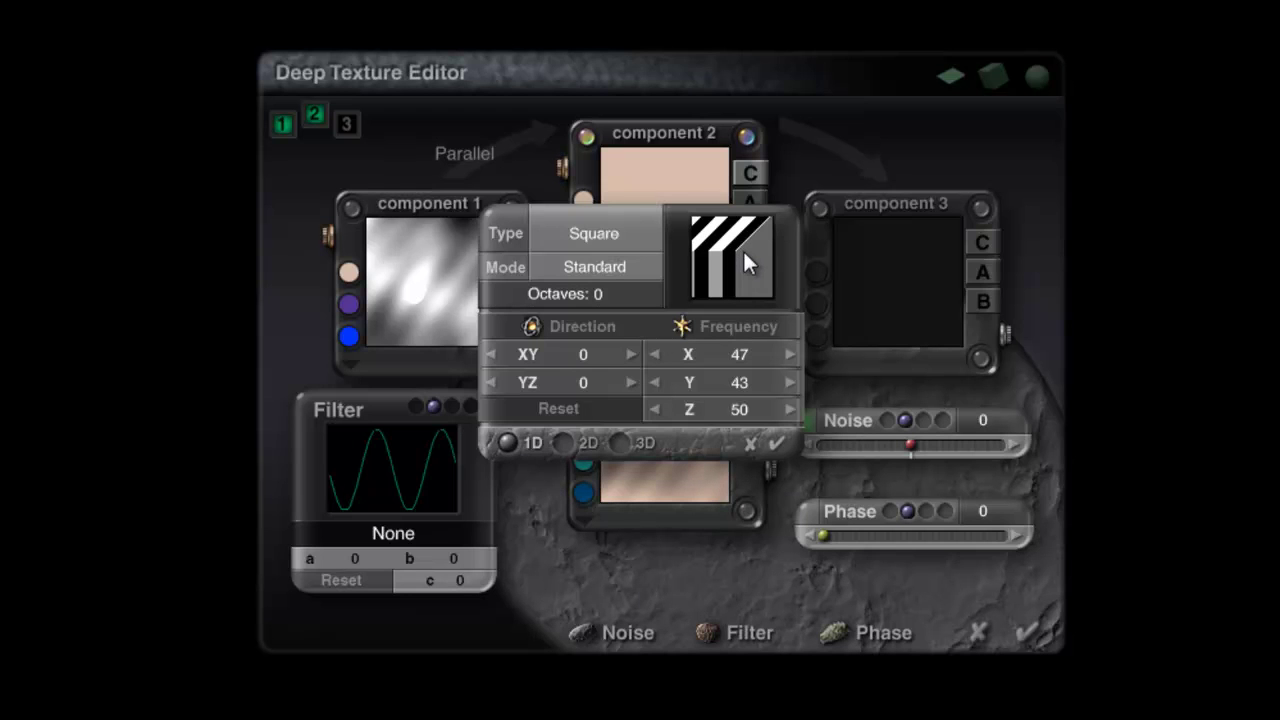
{"action": "left_click", "coordinate": [738, 354], "text": "shift"}
{"action": "left_click_drag", "start_coordinate": [682, 328], "coordinate": [718, 354]}
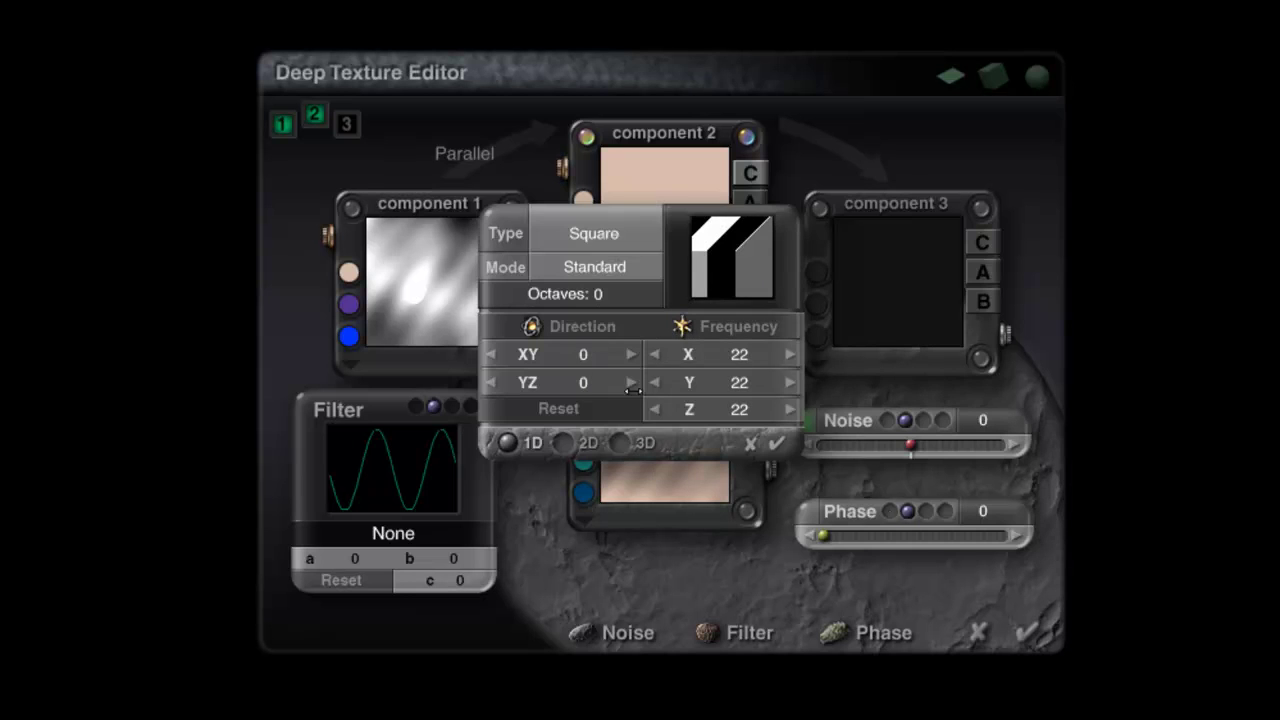
- Accept the Square noise settings and set component 2's color mode to Linear Interpol2
{"action": "left_click", "coordinate": [777, 443]}
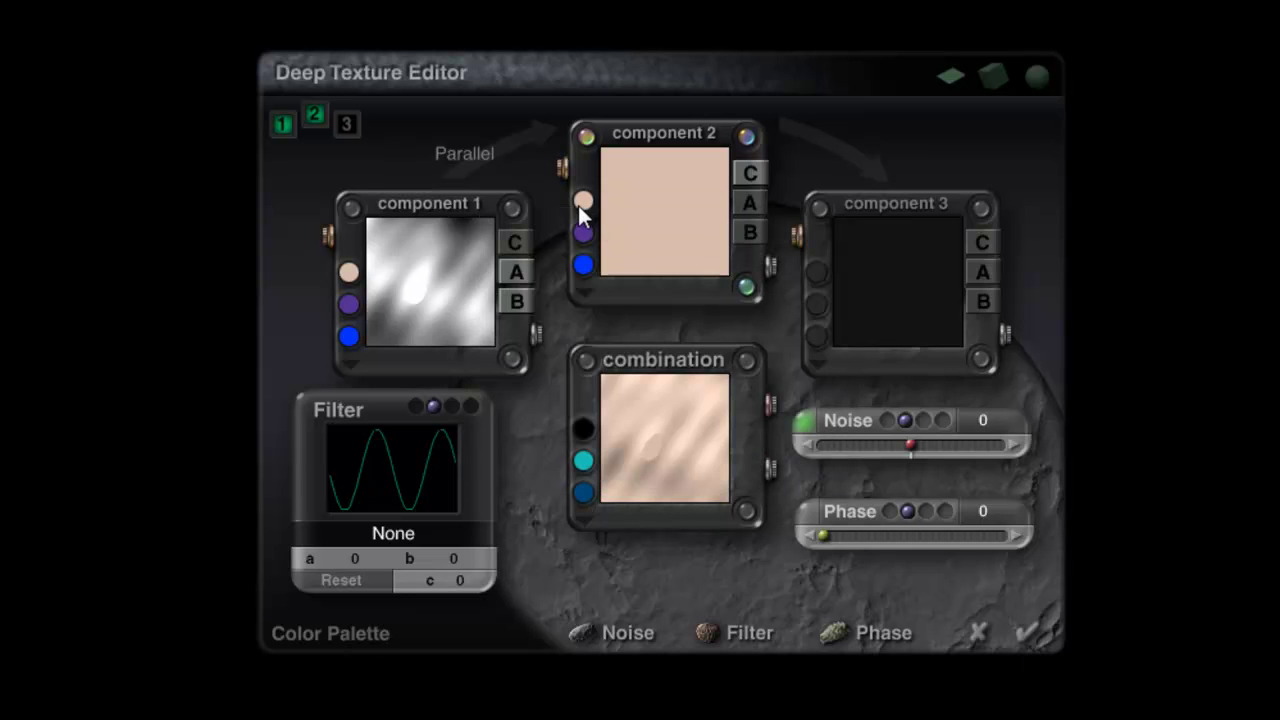
{"action": "left_click", "coordinate": [587, 292]}
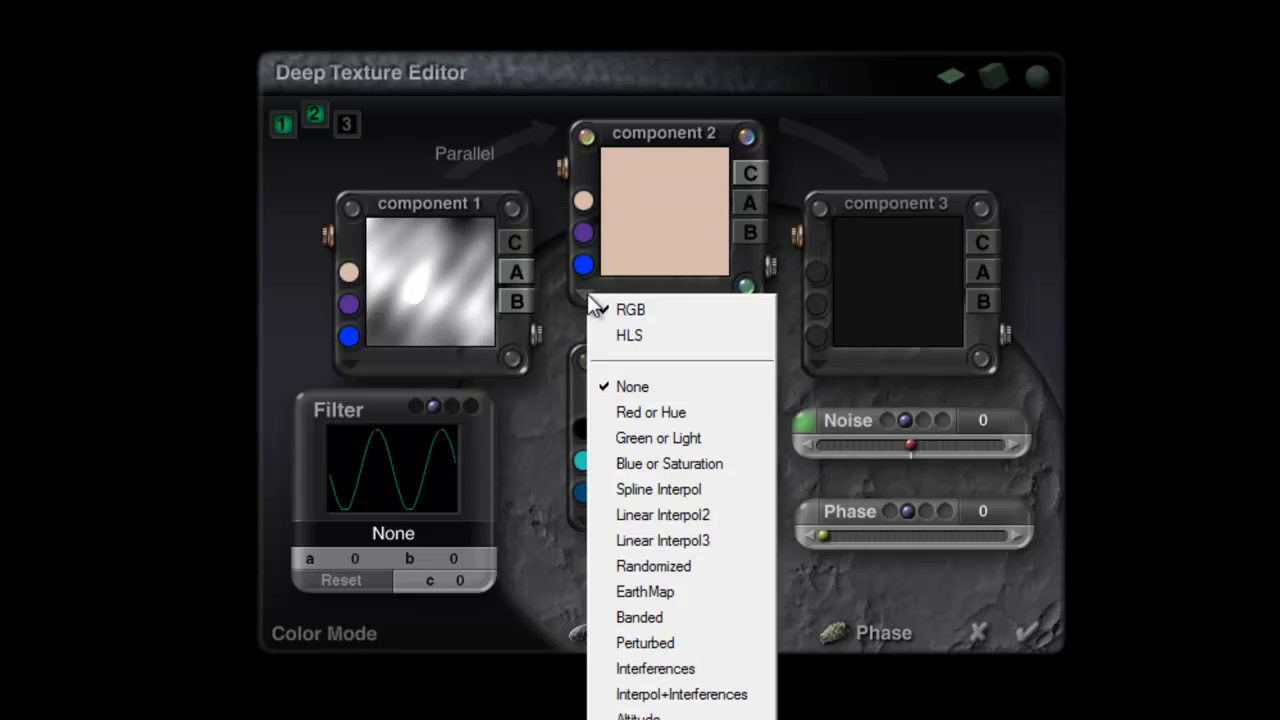
{"action": "left_click", "coordinate": [707, 515]}
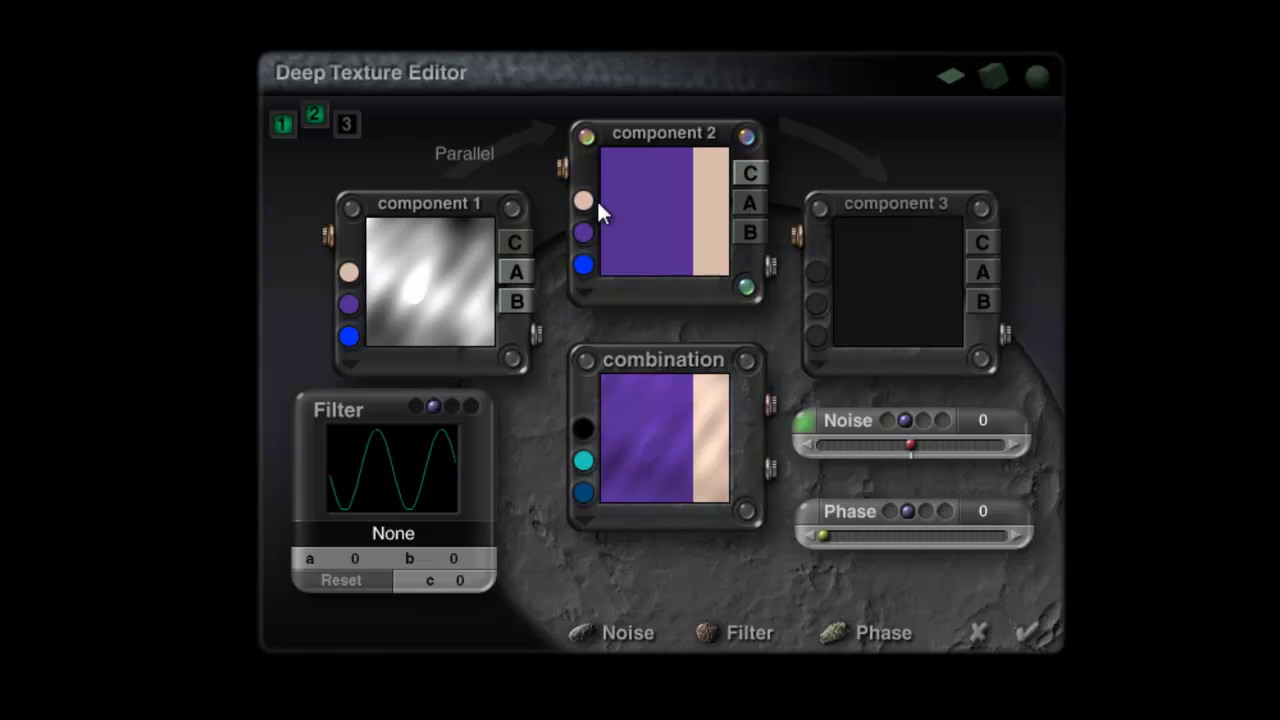
- Change component 2's second color to pure blue, with red and green at 0 and blue at maximum
{"action": "left_click", "coordinate": [584, 228]}
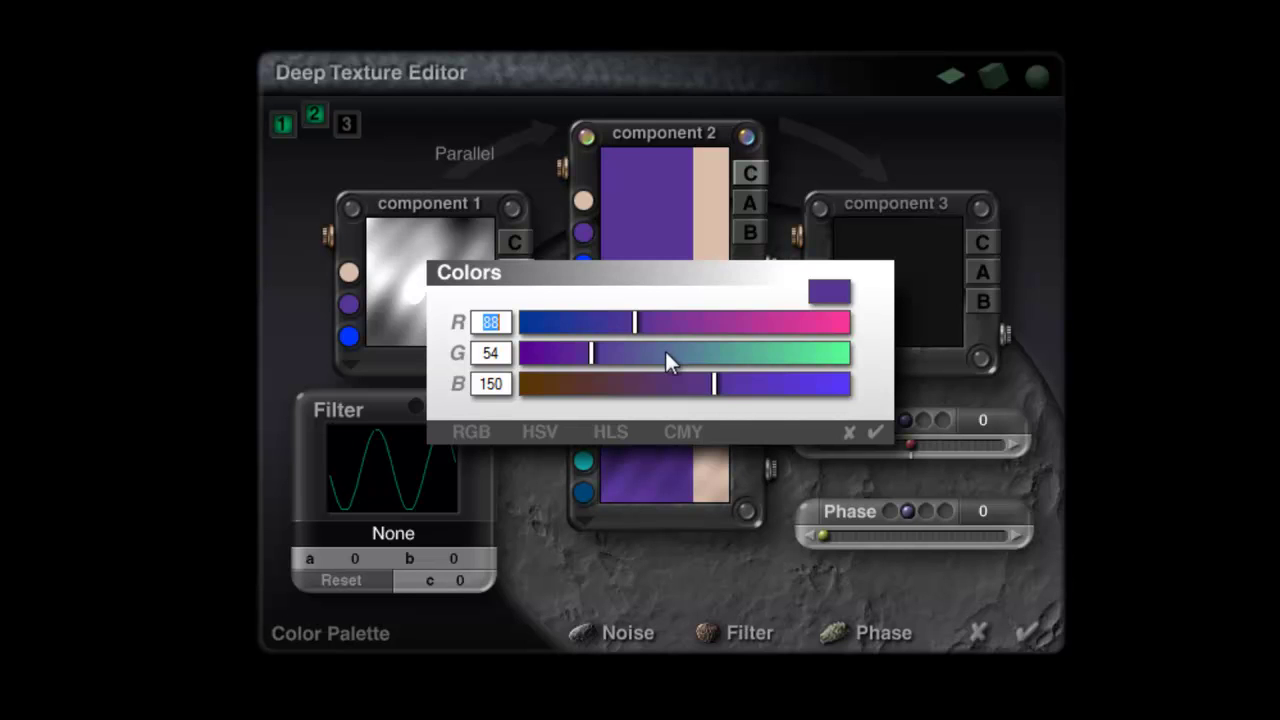
{"action": "left_click_drag", "start_coordinate": [592, 352], "coordinate": [509, 371]}
{"action": "left_click_drag", "start_coordinate": [635, 323], "coordinate": [525, 382]}
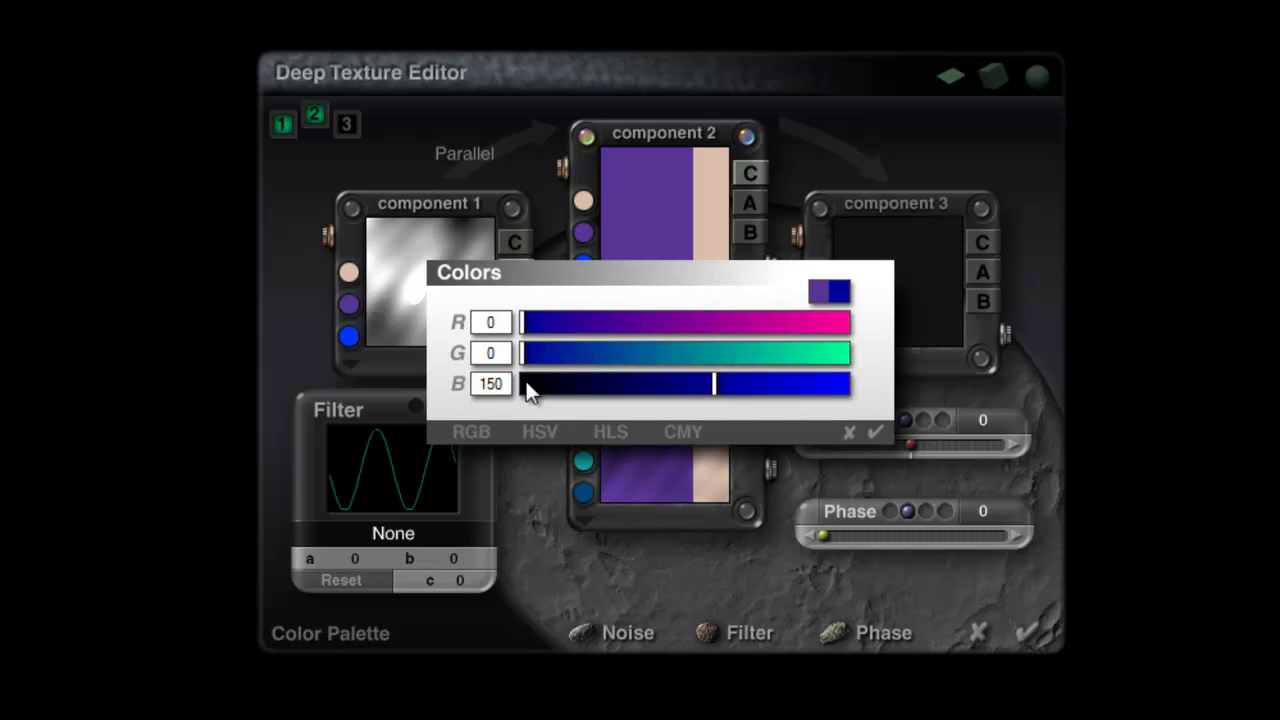
{"action": "left_click_drag", "start_coordinate": [714, 384], "coordinate": [886, 440]}
{"action": "left_click", "coordinate": [875, 432]}
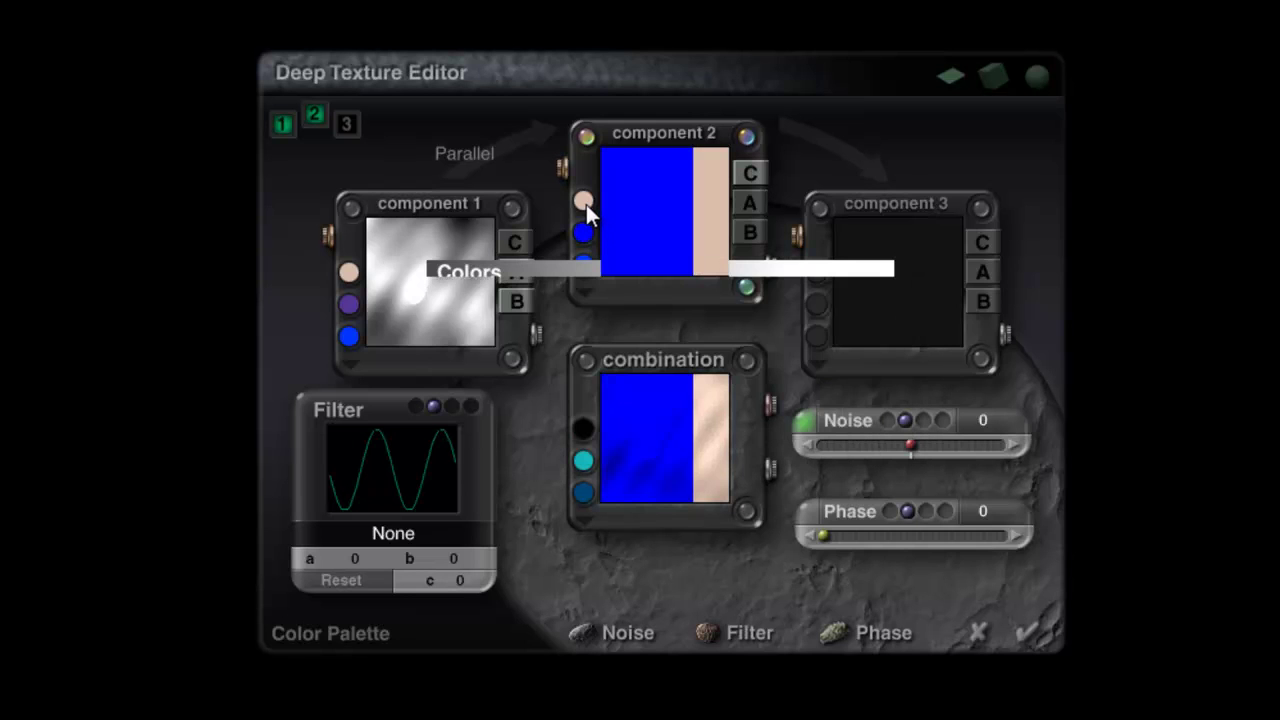
- Change component 2's first color to pure red (R 255, G 0, B 0) and apply the deep texture edits
{"action": "left_click", "coordinate": [584, 201]}
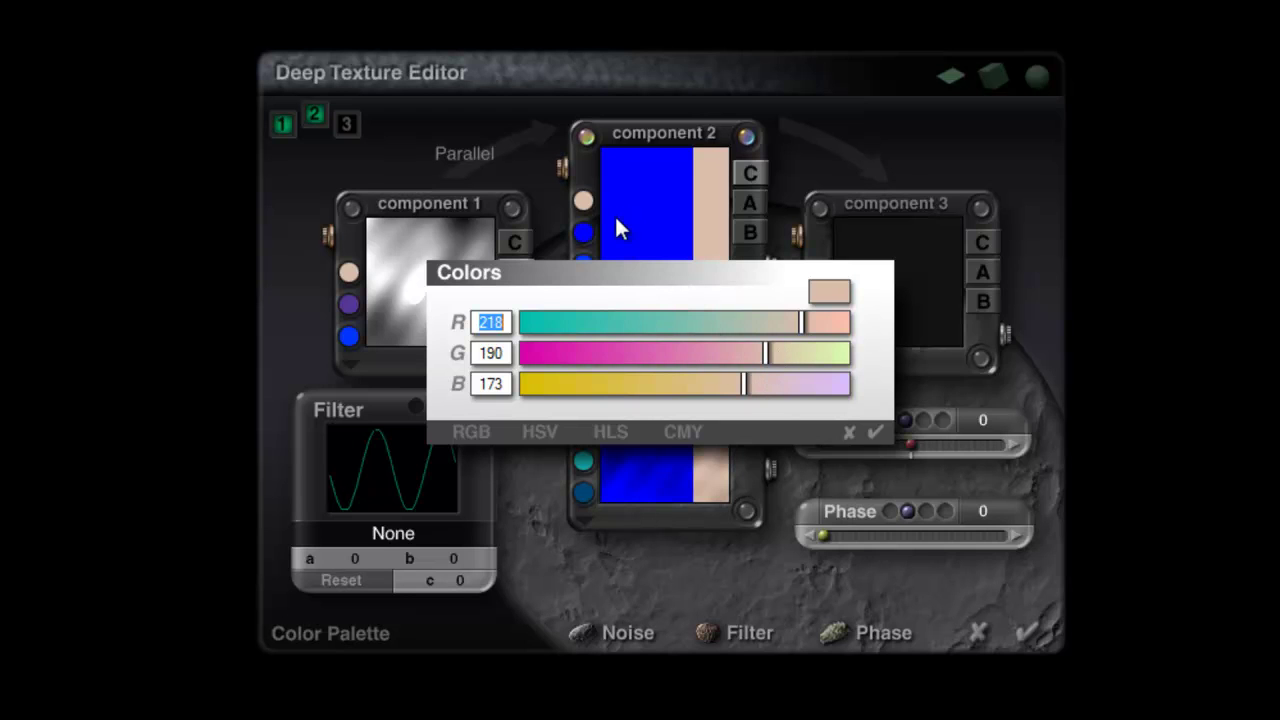
{"action": "left_click_drag", "start_coordinate": [783, 350], "coordinate": [400, 371]}
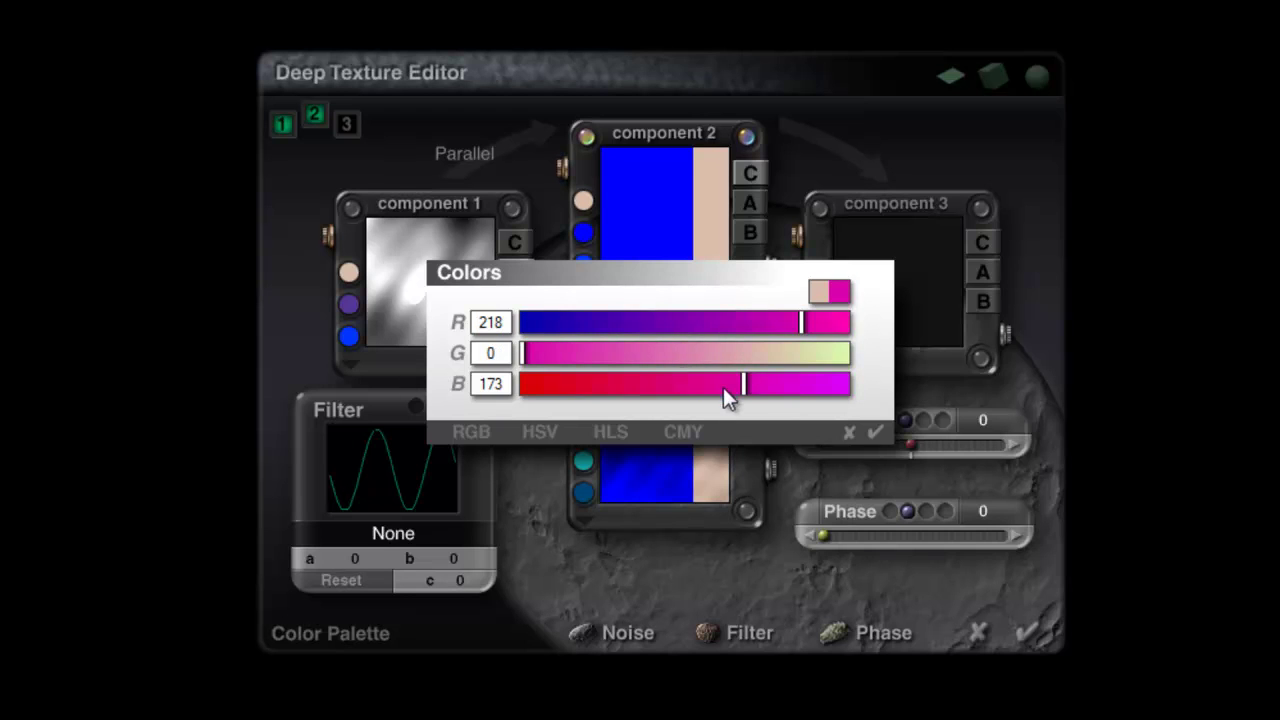
{"action": "left_click_drag", "start_coordinate": [729, 390], "coordinate": [515, 388]}
{"action": "left_click_drag", "start_coordinate": [786, 336], "coordinate": [880, 352]}
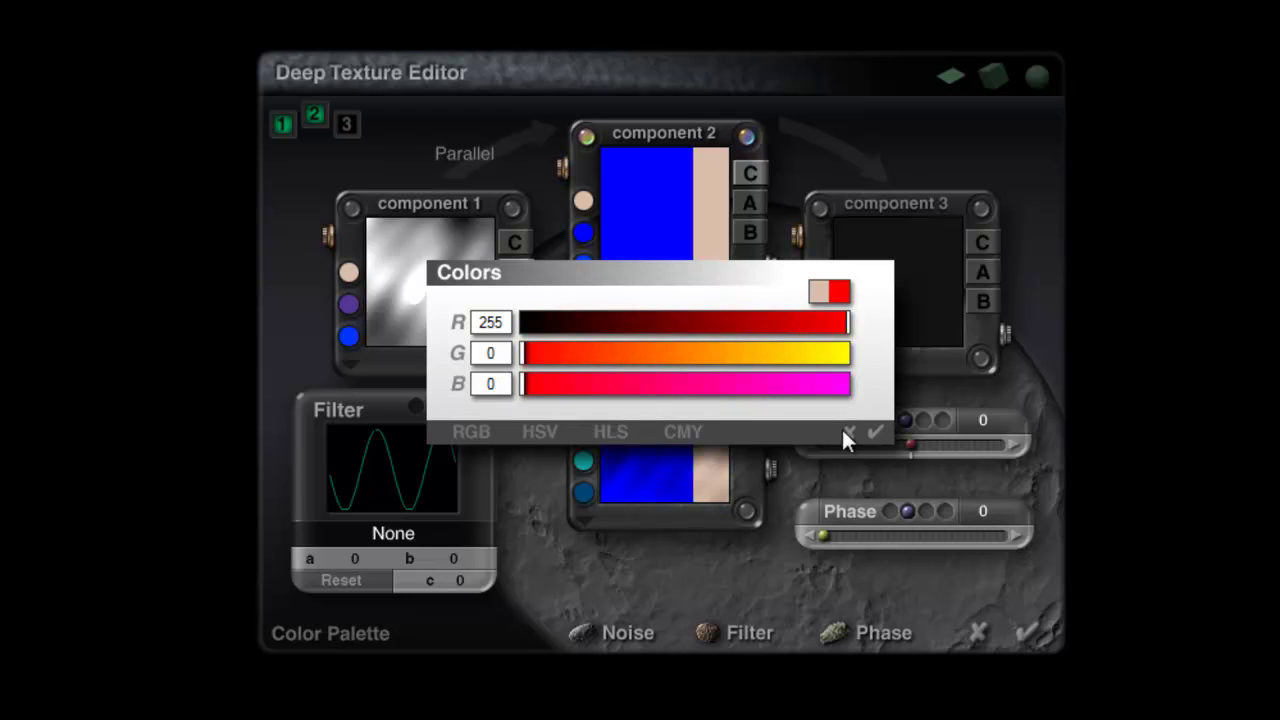
{"action": "left_click", "coordinate": [876, 434]}
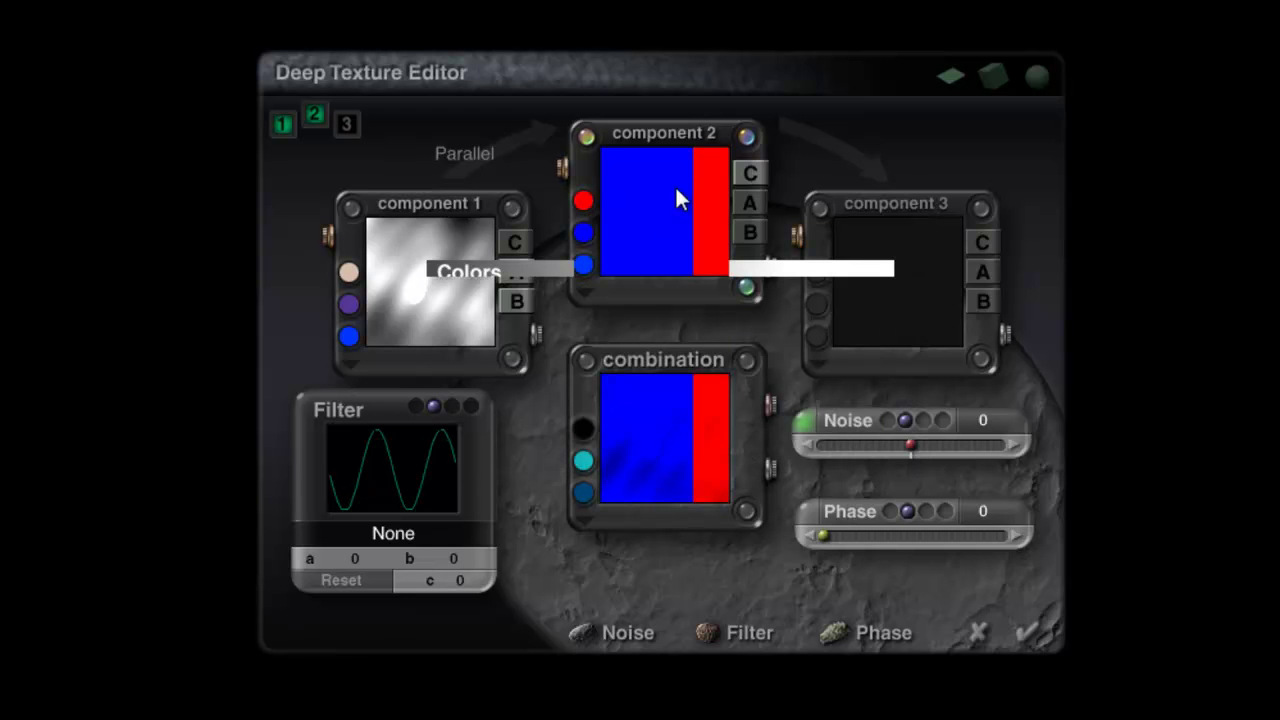
{"action": "left_click", "coordinate": [1031, 637]}
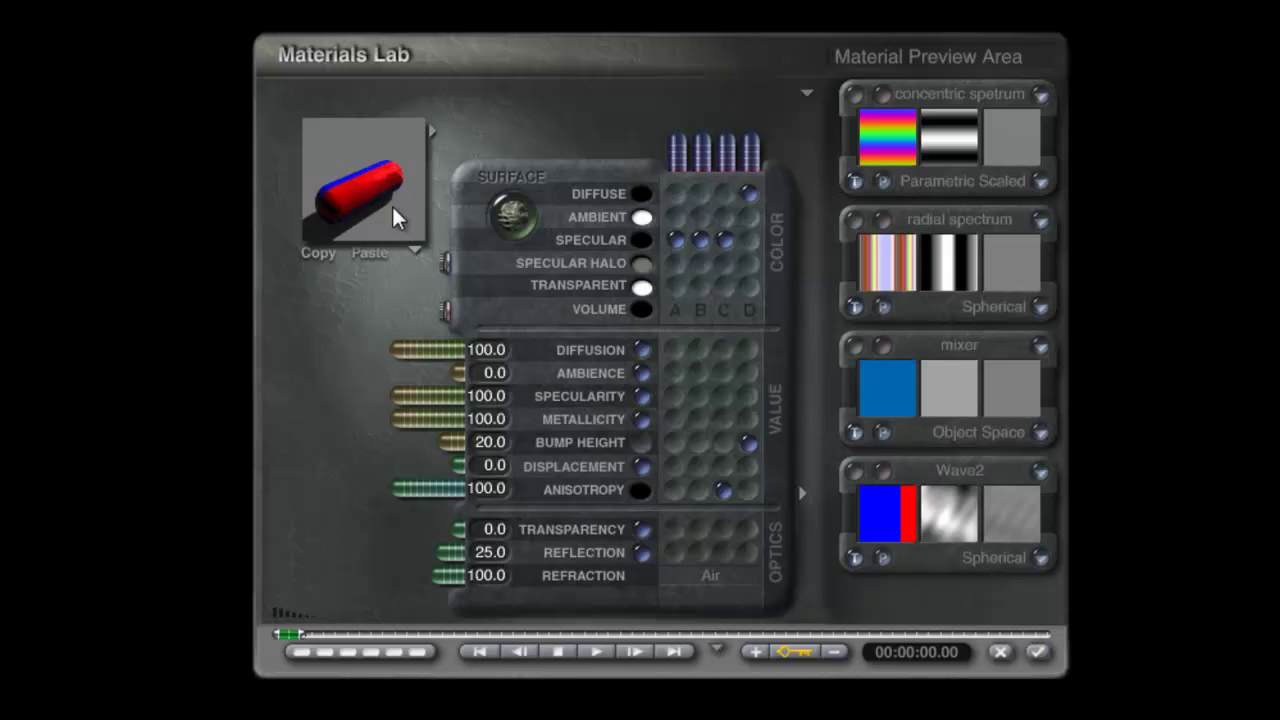
- Set the XY direction of component 2's Square noise in the Wave2 texture to 90 and apply the change
{"action": "left_click_drag", "start_coordinate": [404, 209], "coordinate": [415, 262]}
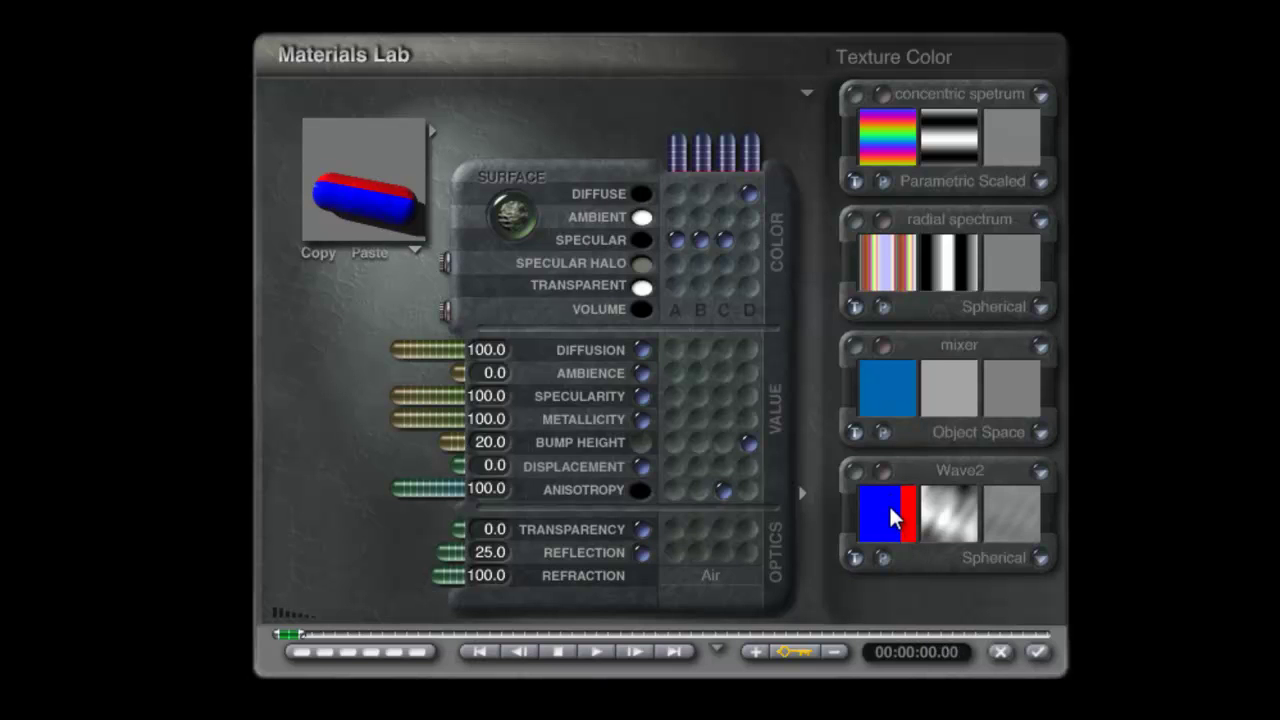
{"action": "left_click", "coordinate": [883, 472]}
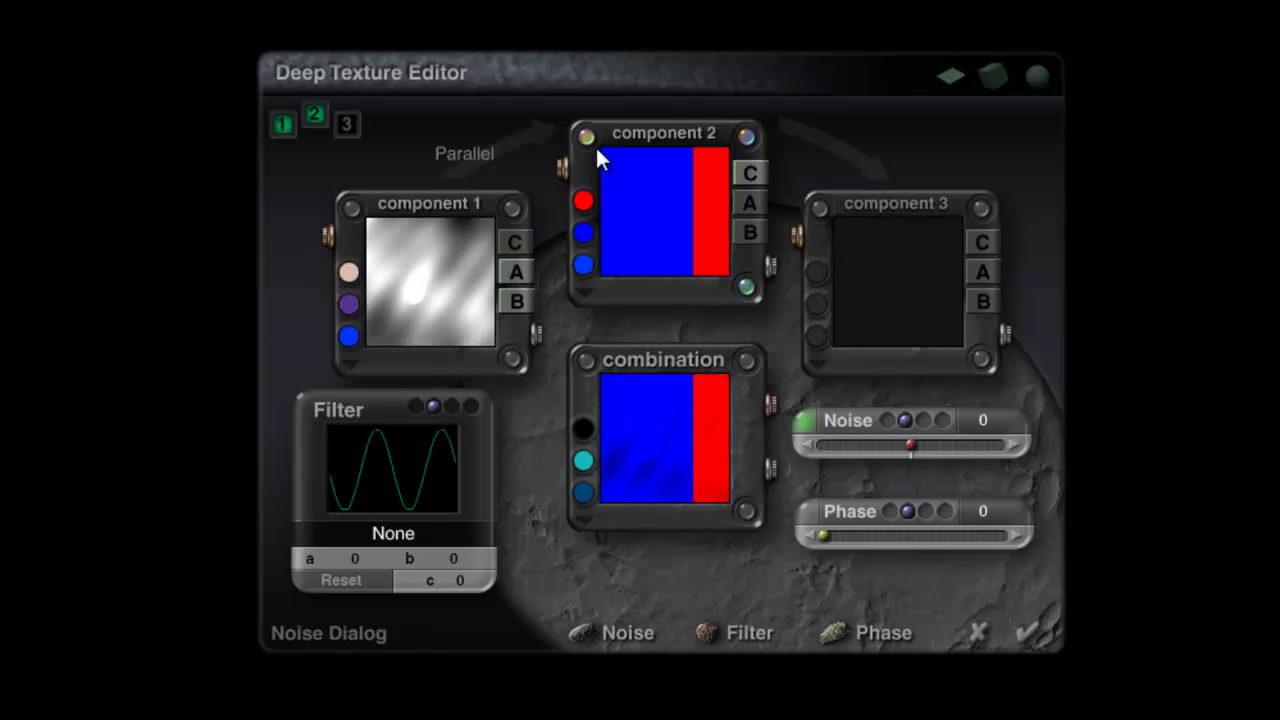
{"action": "left_click", "coordinate": [809, 424]}
{"action": "mouse_move", "coordinate": [583, 354]}
{"action": "left_mouse_down"}
{"action": "mouse_move", "coordinate": [620, 354]}
{"action": "mouse_move", "coordinate": [584, 354]}
{"action": "left_mouse_up"}
{"action": "left_click", "coordinate": [632, 354]}
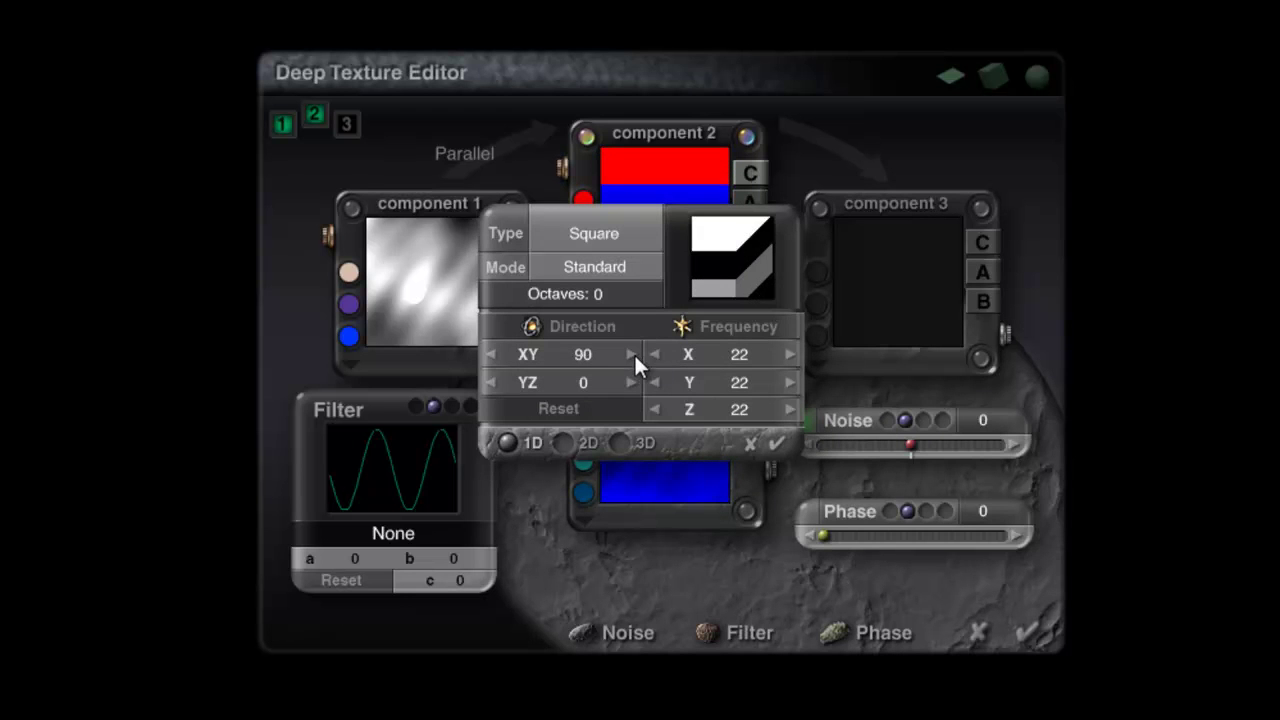
{"action": "left_click", "coordinate": [778, 443]}
{"action": "left_click", "coordinate": [1024, 636]}
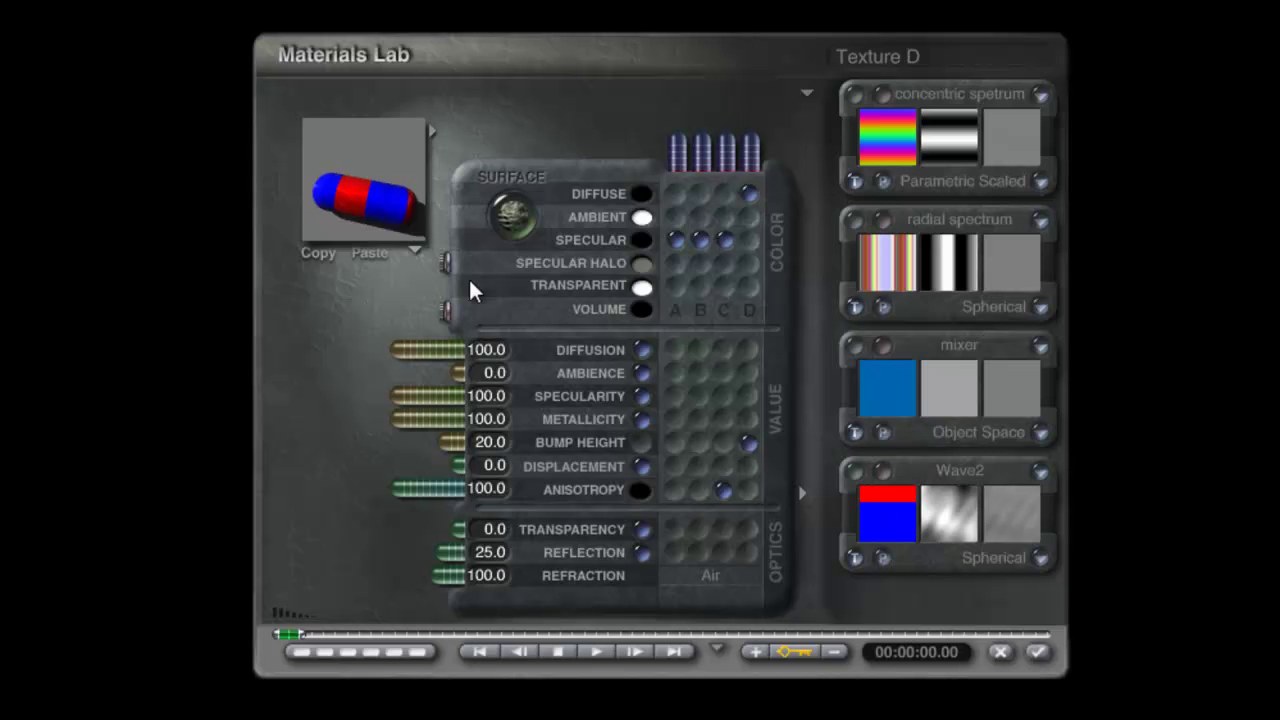
- Adjust the Wave2 texture's scale so the capsule splits into one blue half and one red half
{"action": "left_click_drag", "start_coordinate": [380, 216], "coordinate": [330, 175]}
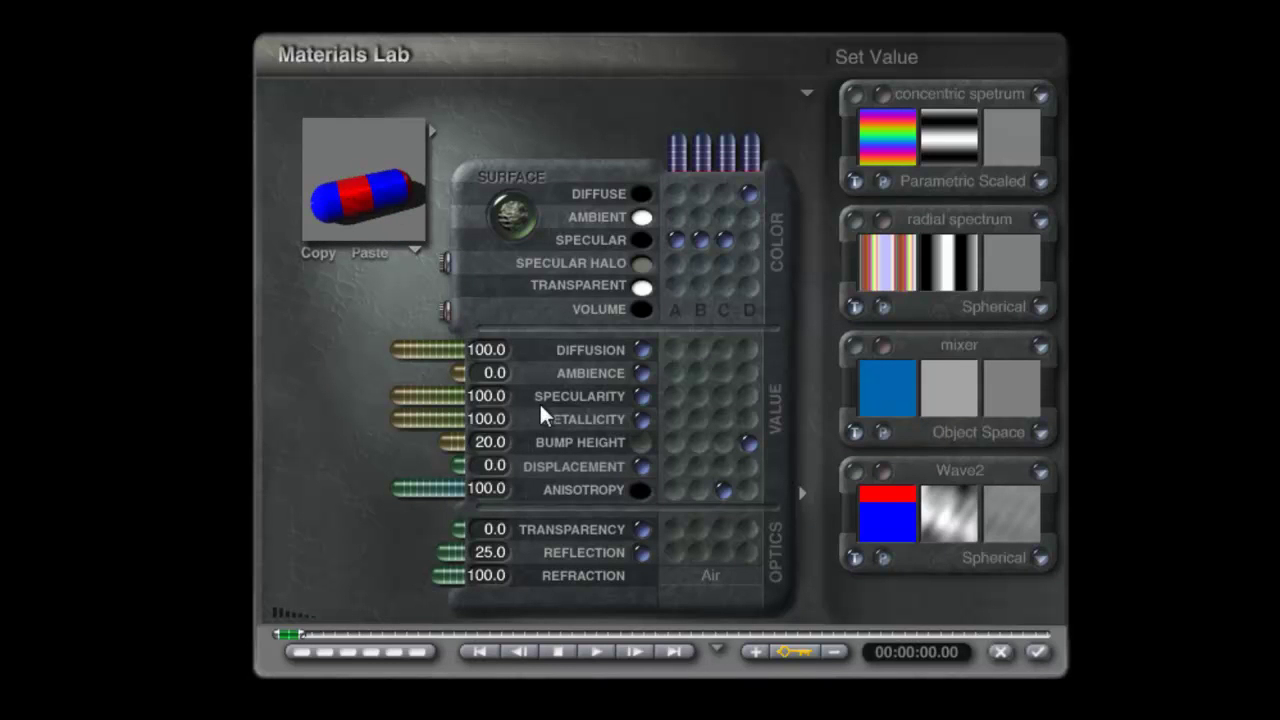
{"action": "left_click", "coordinate": [855, 472]}
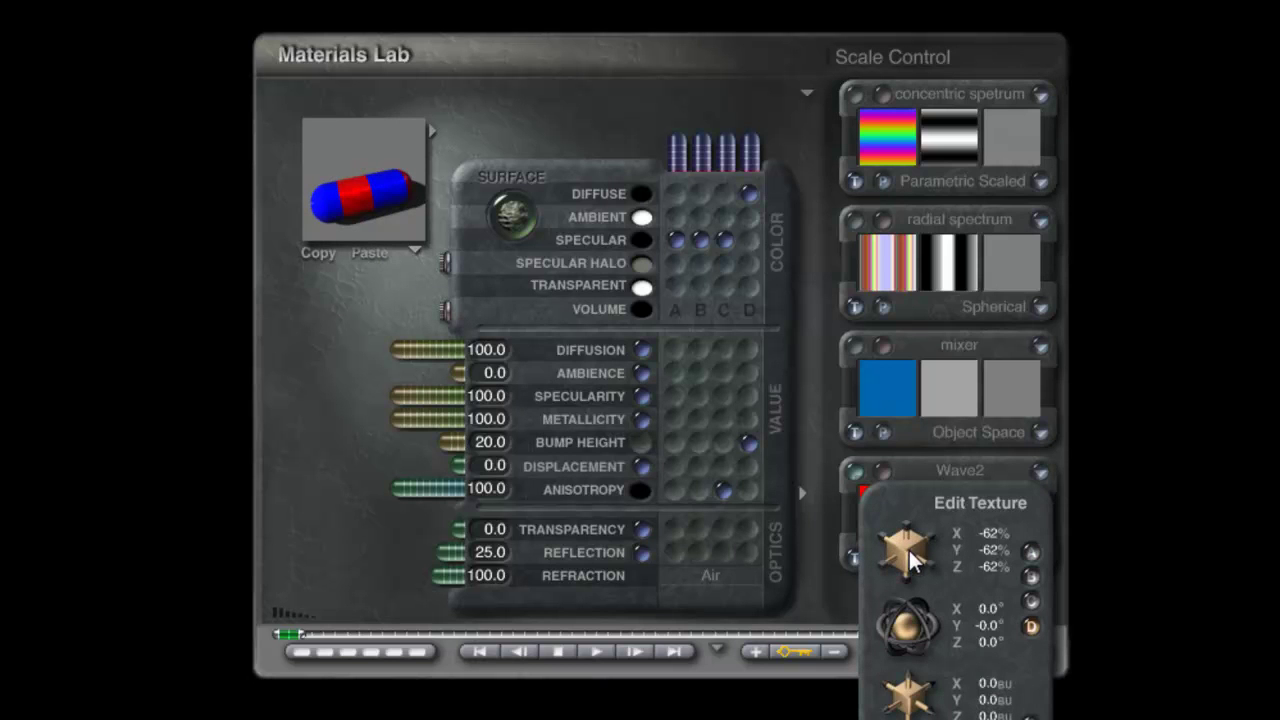
{"action": "mouse_move", "coordinate": [909, 550]}
{"action": "left_mouse_down"}
{"action": "mouse_move", "coordinate": [886, 554]}
{"action": "mouse_move", "coordinate": [908, 545]}
{"action": "left_mouse_up"}
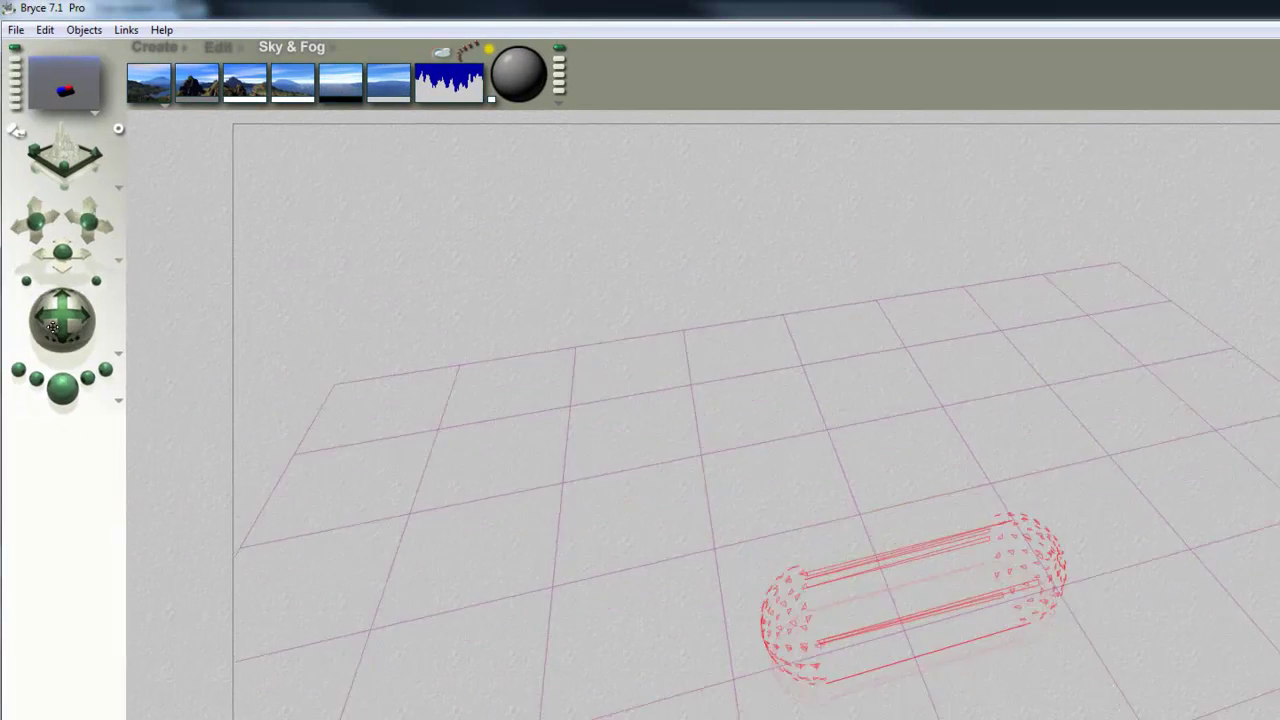
- Rotate the camera to view the capsule from slightly higher and render the scene
{"action": "left_click_drag", "start_coordinate": [52, 327], "coordinate": [54, 334]}
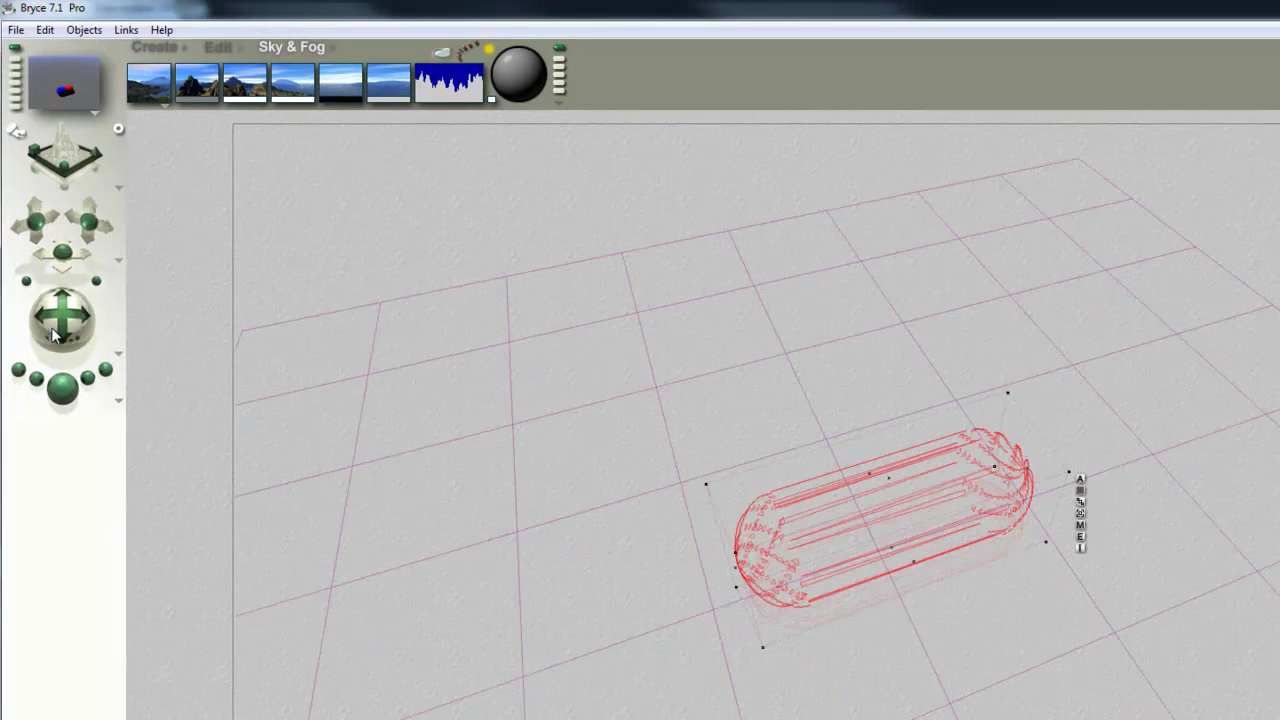
{"action": "left_click", "coordinate": [56, 397]}
{"action": "key", "text": "Escape"}
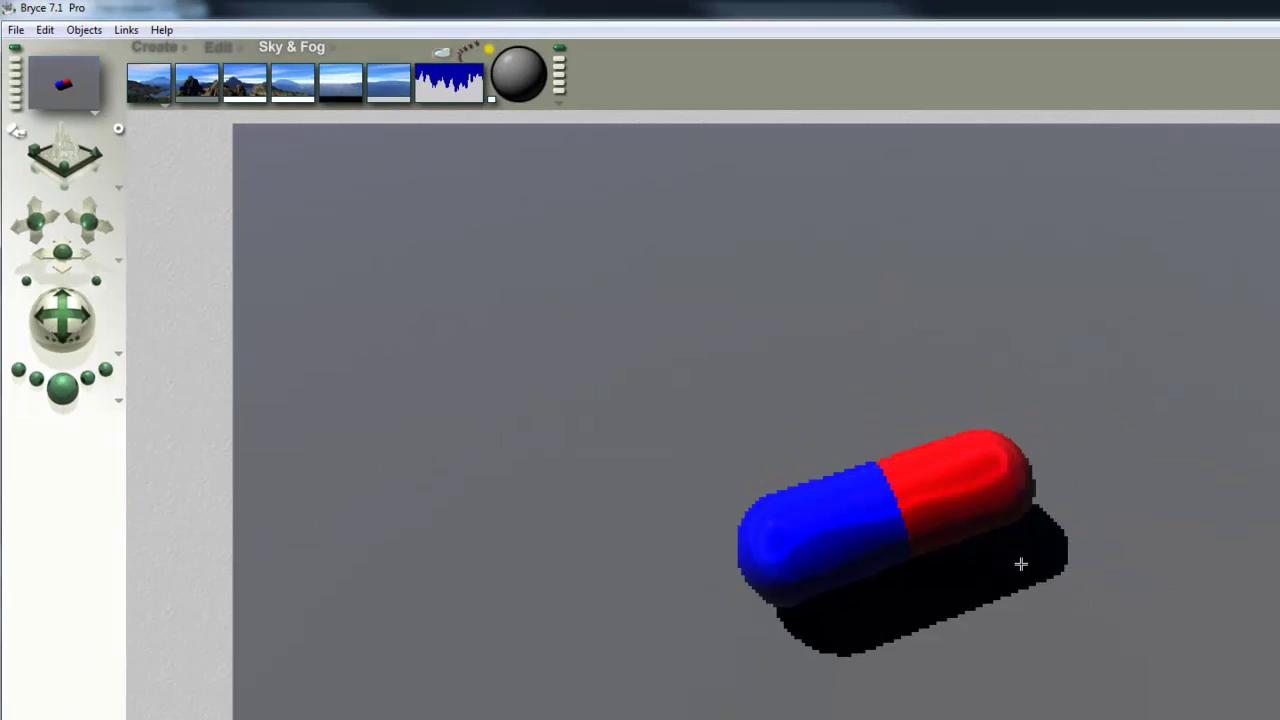
{"action": "key", "text": "Escape"}
- Reopen the capsule's material and set its reflection to 15
{"action": "left_click", "coordinate": [1080, 531]}
{"action": "left_click", "coordinate": [480, 551]}
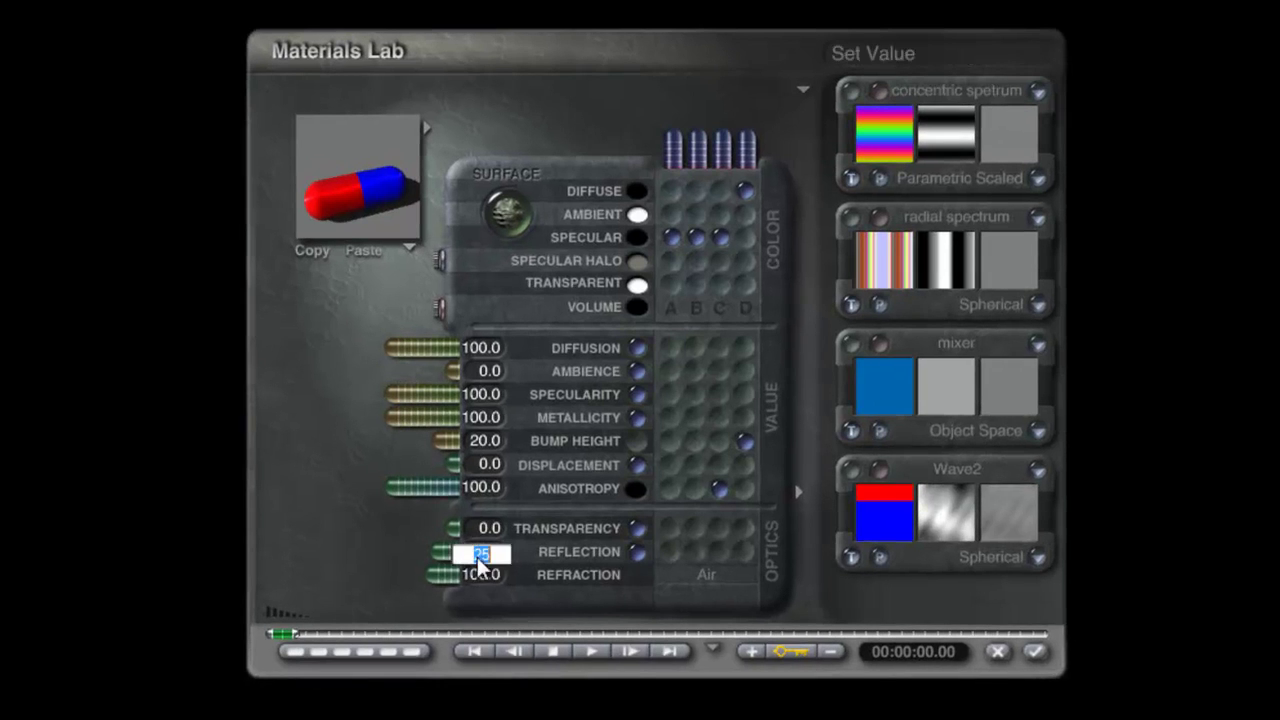
{"action": "type", "text": "15"}
{"action": "key", "text": "Return"}
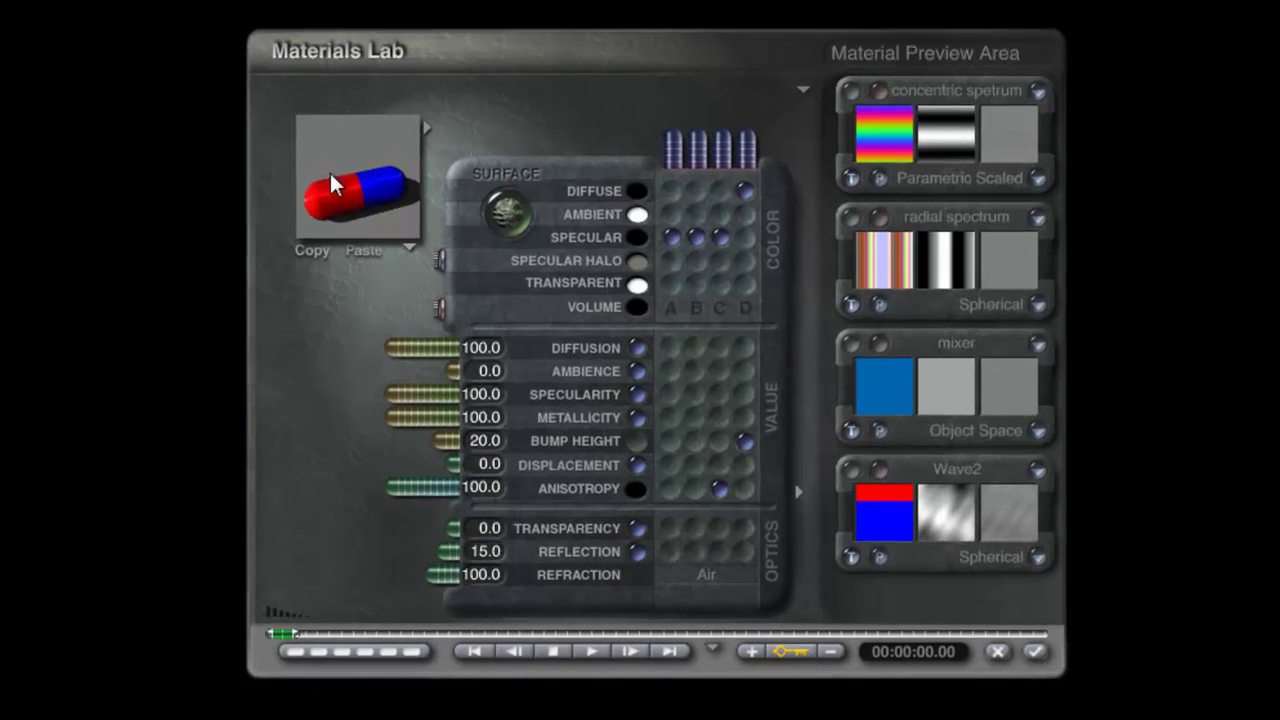
- Raise the bump height to about 33.8, set the metallicity to 50 and apply the material
{"action": "left_click_drag", "start_coordinate": [330, 171], "coordinate": [398, 184]}
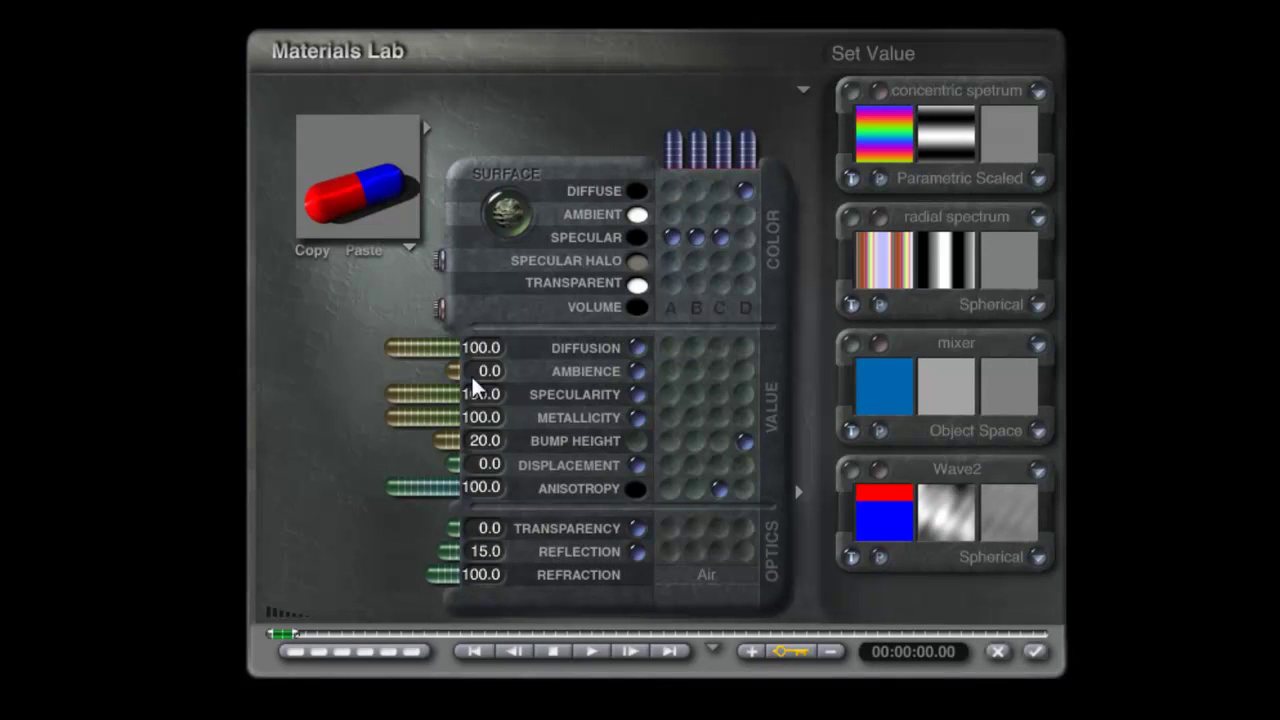
{"action": "left_click_drag", "start_coordinate": [448, 441], "coordinate": [390, 422]}
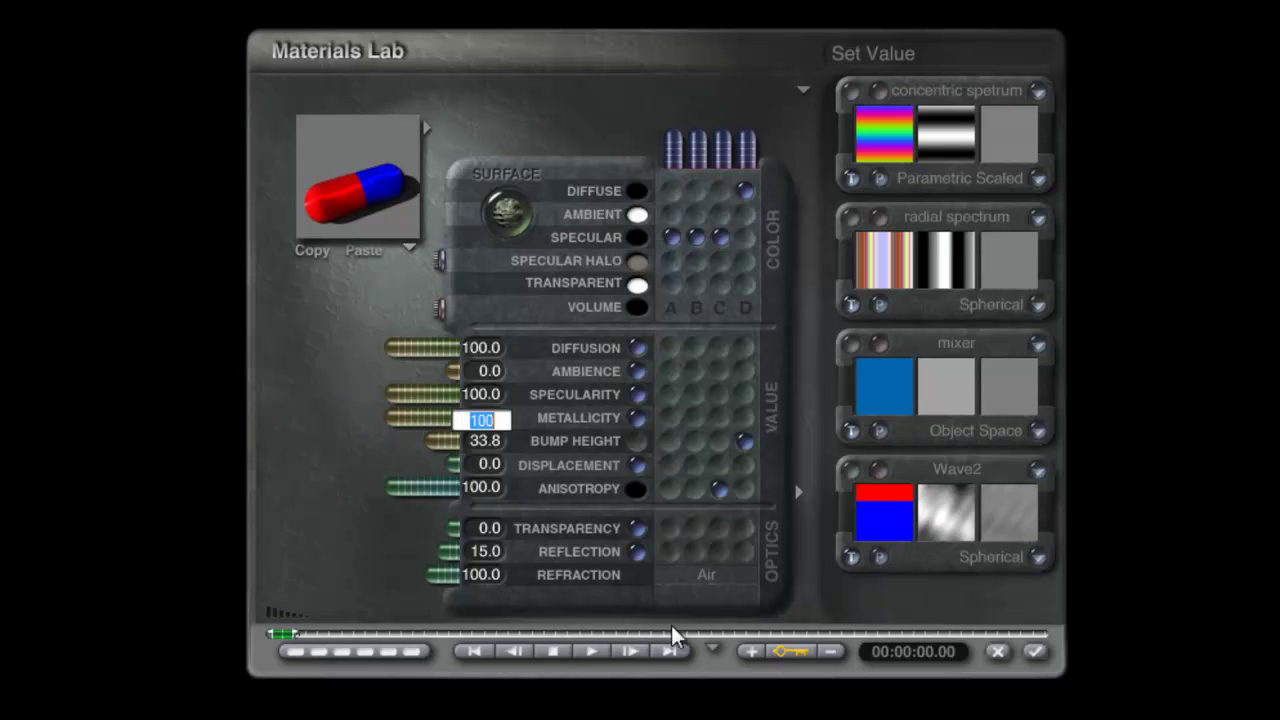
{"action": "type", "text": "50"}
{"action": "key", "text": "Return"}
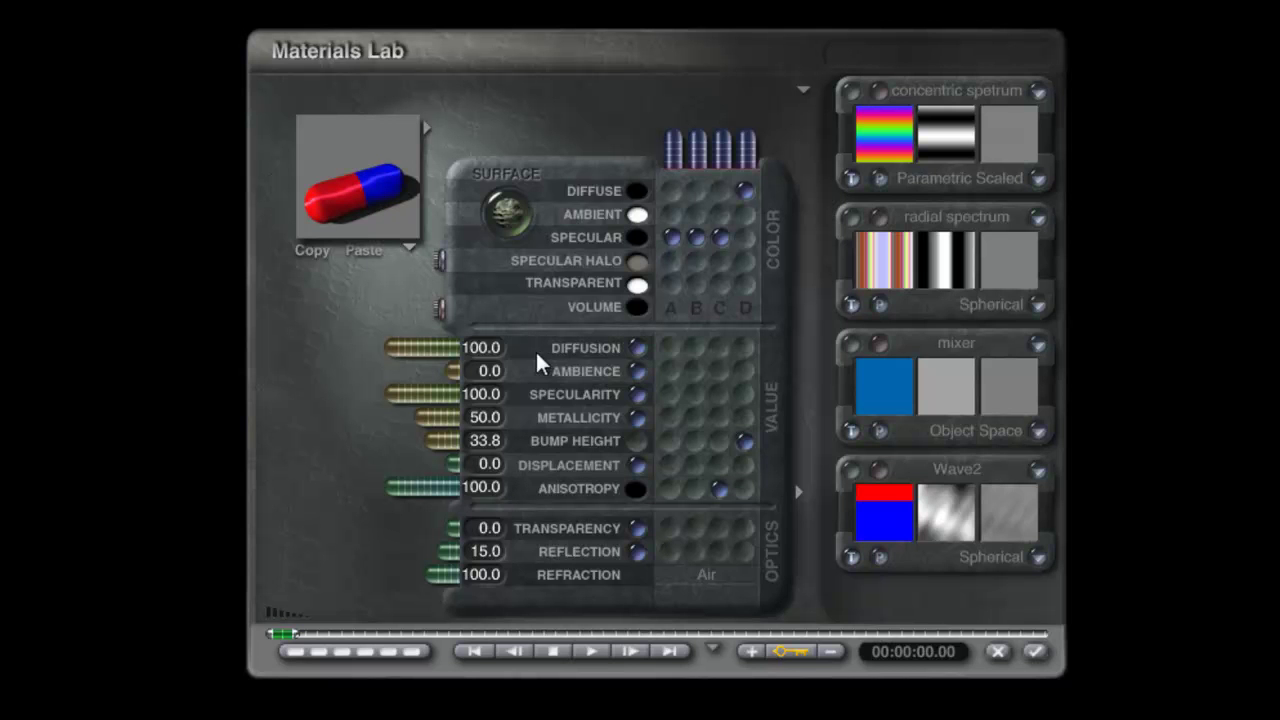
{"action": "left_click", "coordinate": [1034, 651]}
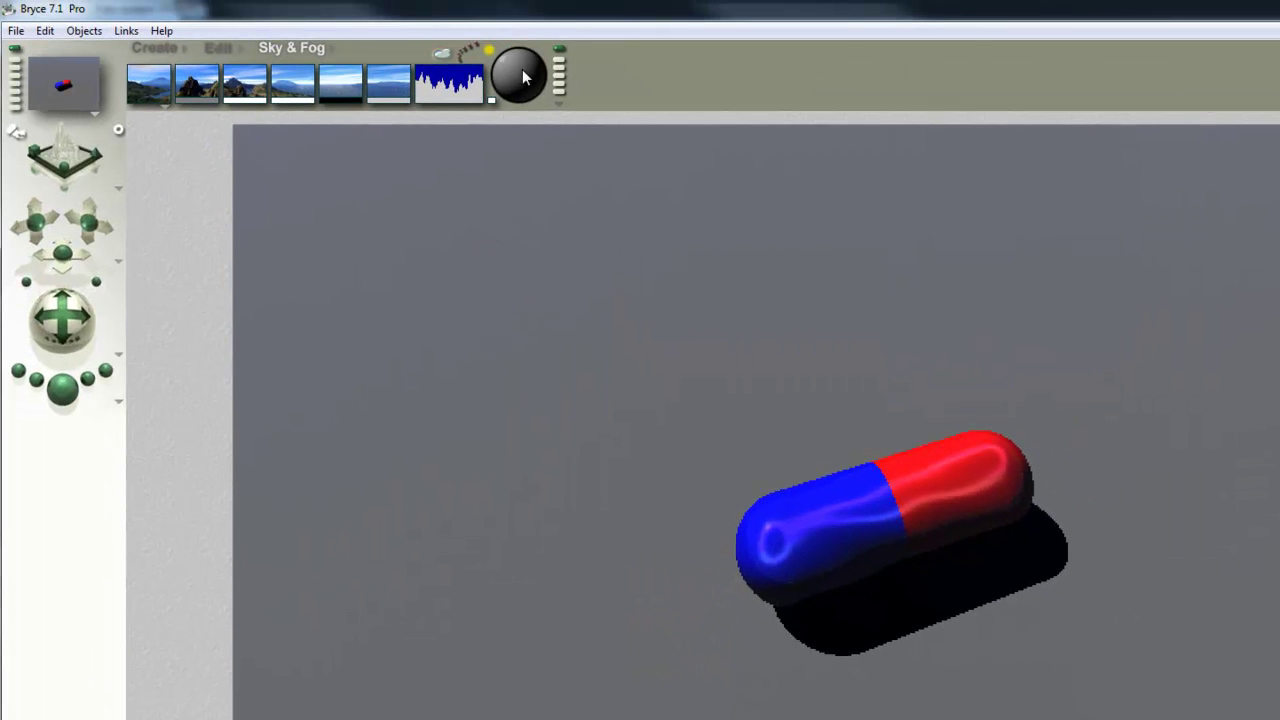
- Move the sun to several different directions, rendering the capsule to compare its anisotropic highlights
{"action": "left_click", "coordinate": [63, 390]}
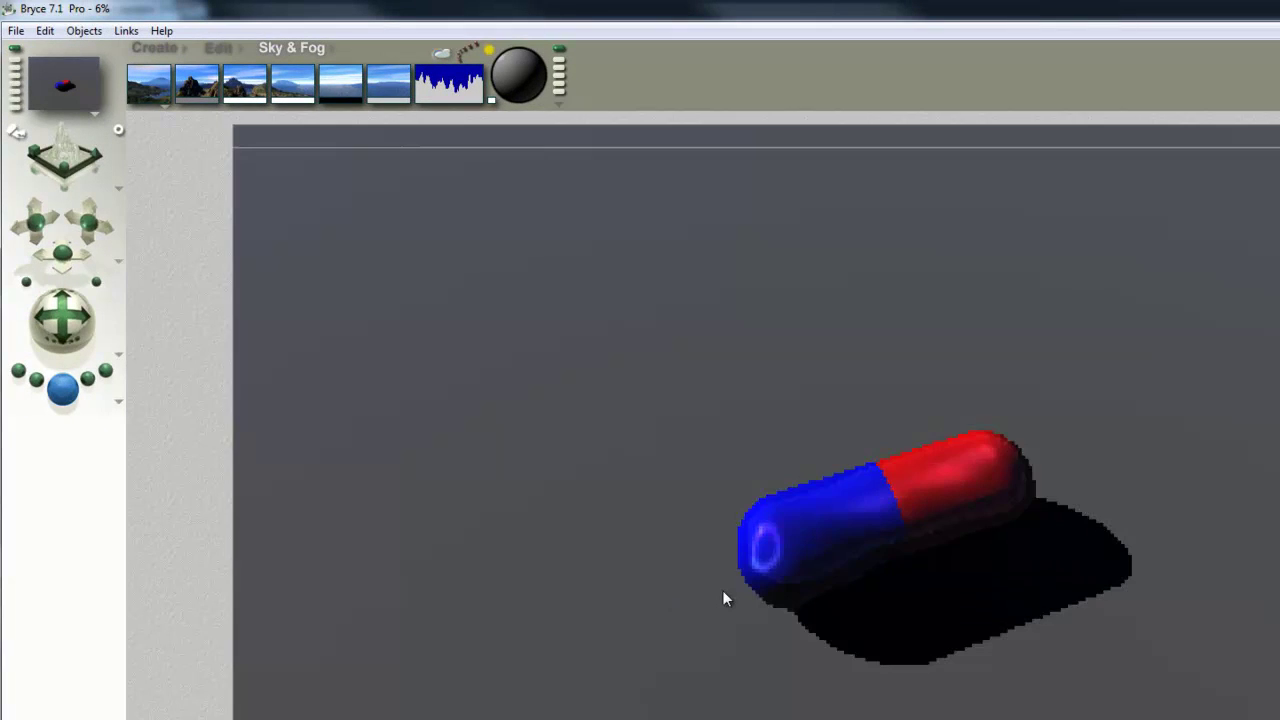
{"action": "left_click", "coordinate": [516, 76]}
{"action": "left_click", "coordinate": [60, 398]}
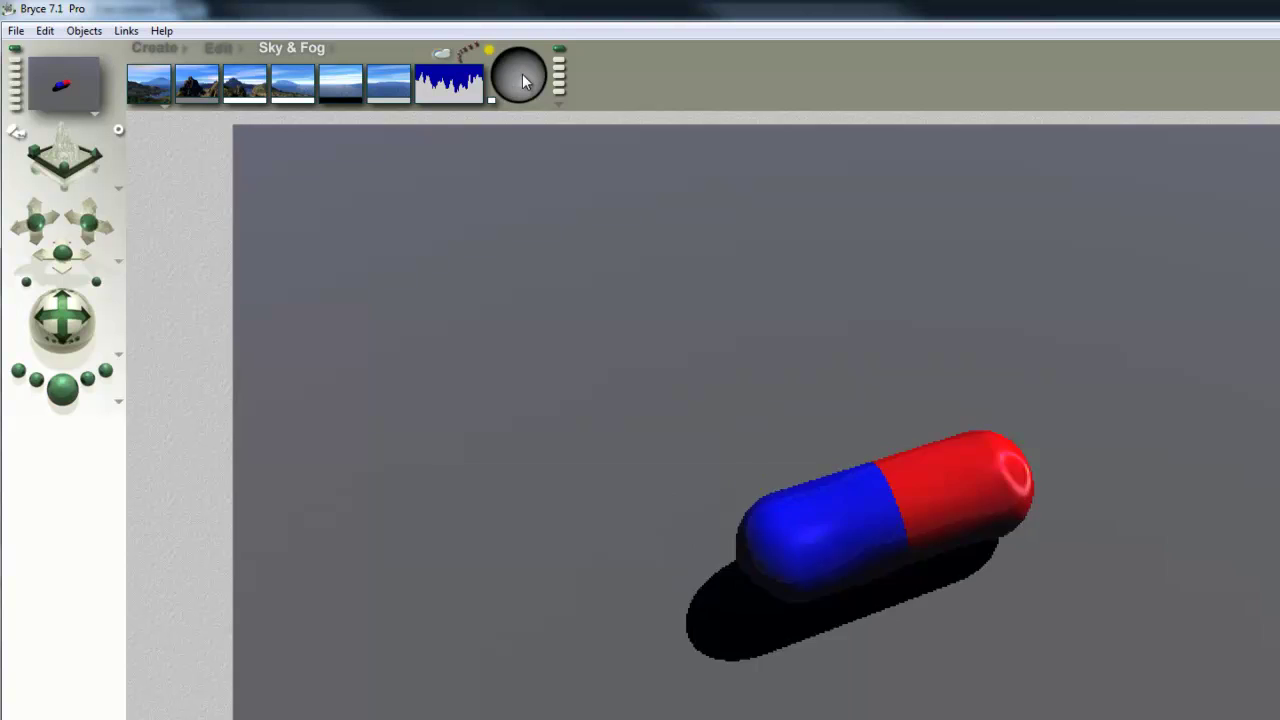
{"action": "left_click", "coordinate": [524, 78]}
{"action": "left_click", "coordinate": [66, 396]}
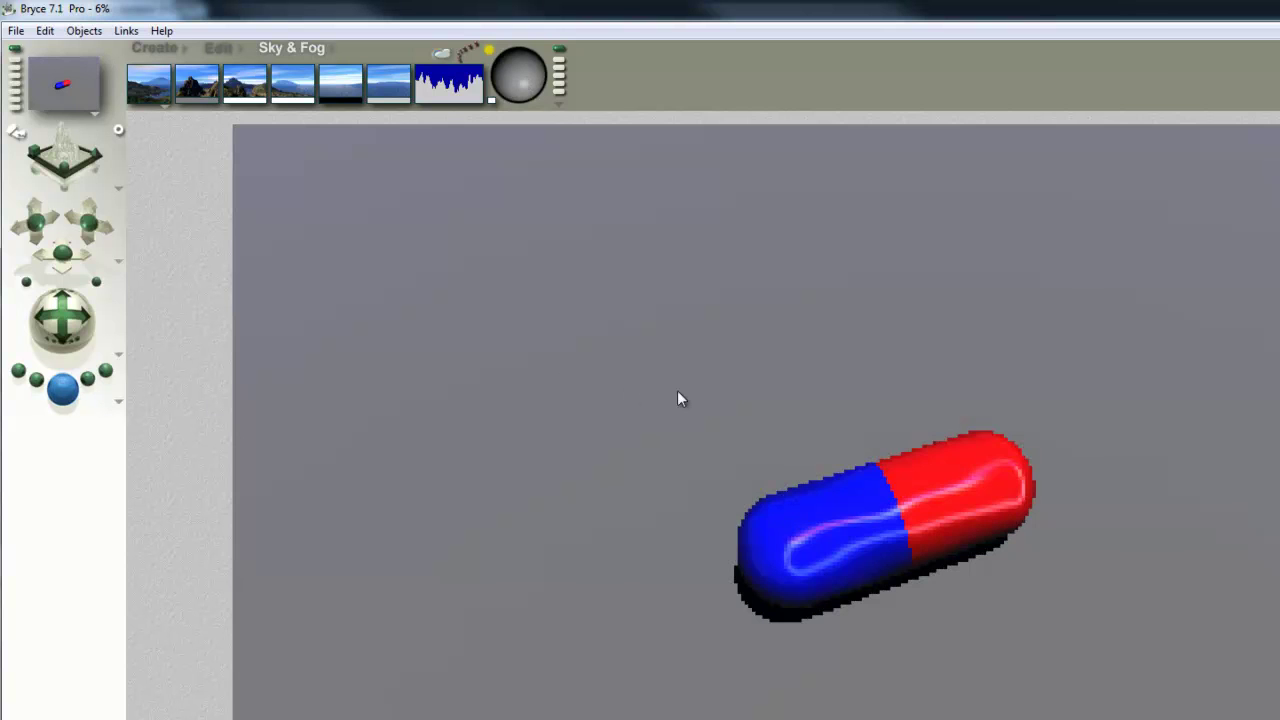
{"action": "left_click", "coordinate": [524, 82]}
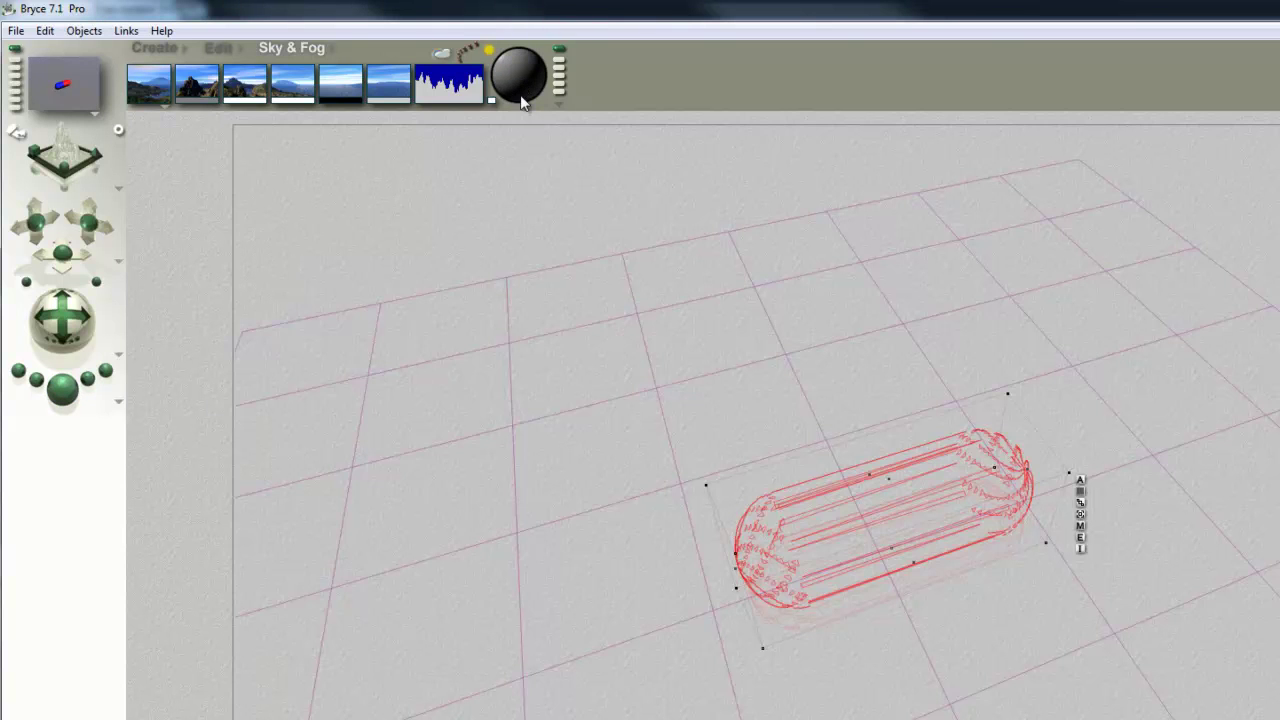
- Enable True Ambience and TA Scattering Correction in the render options, keeping Premium quality at 64 rays per pixel
{"action": "key", "text": "ctrl+r"}
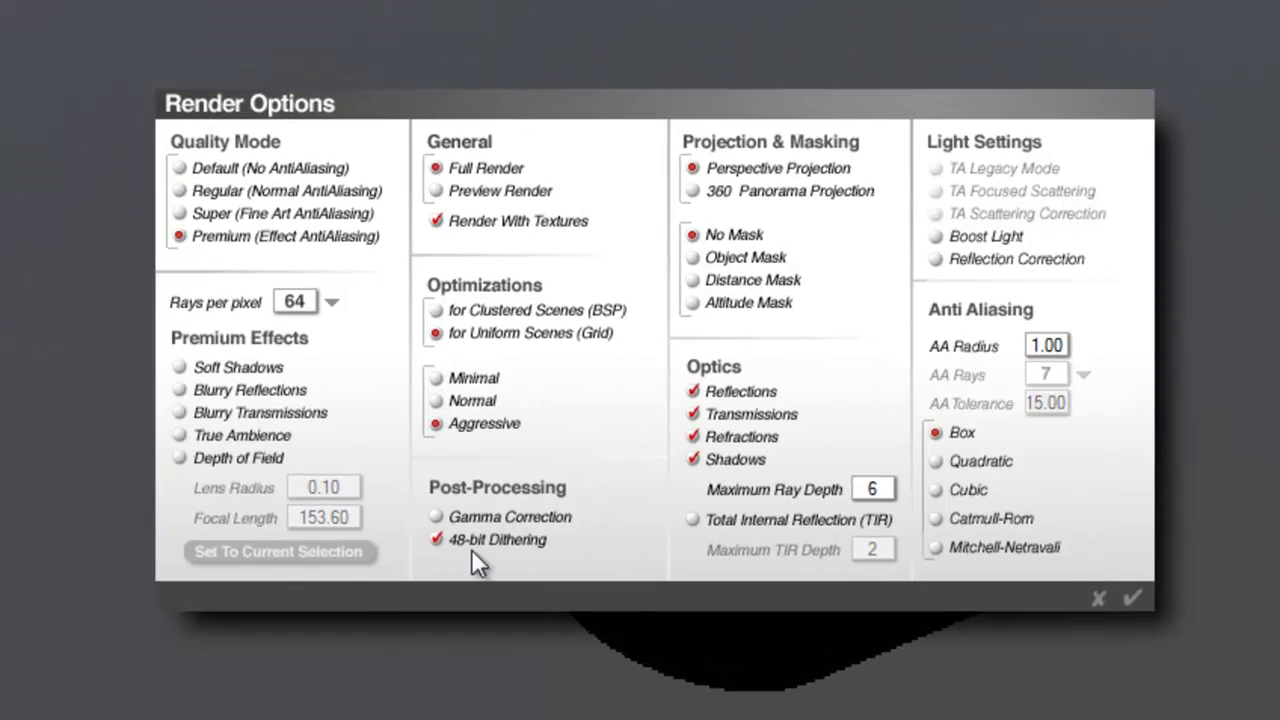
{"action": "left_click", "coordinate": [181, 436]}
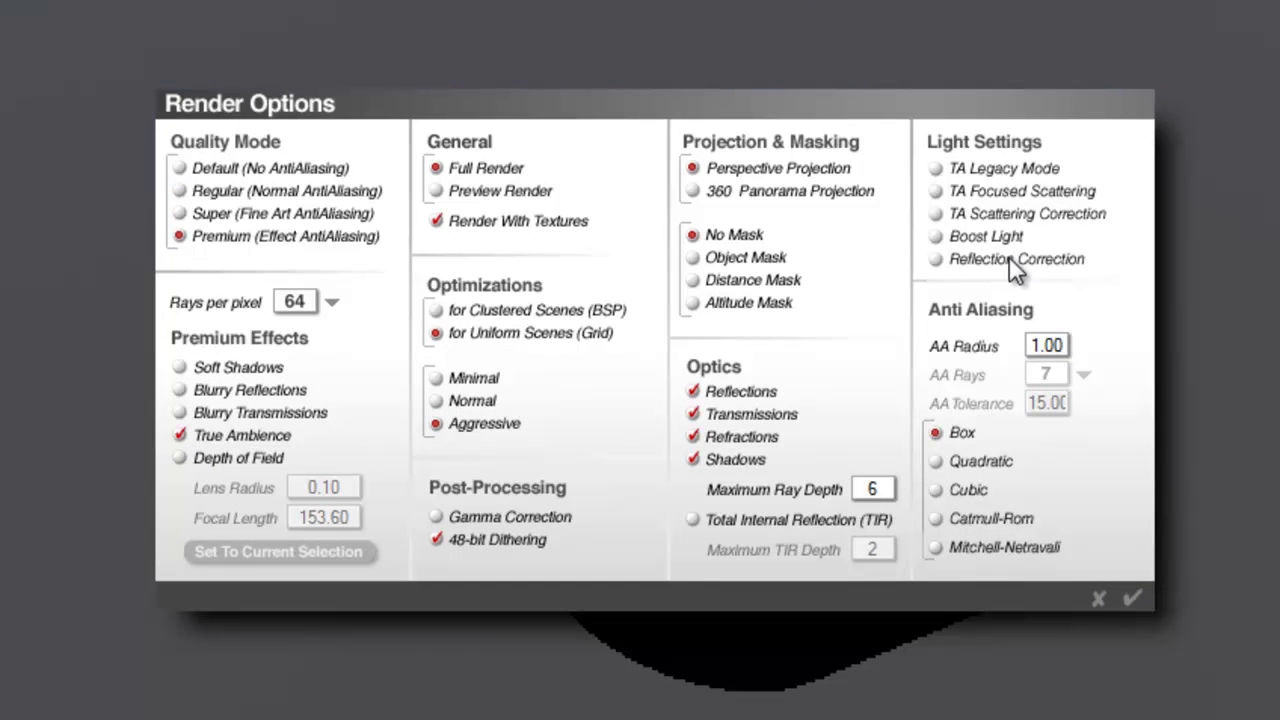
{"action": "left_click", "coordinate": [936, 213]}
{"action": "left_click", "coordinate": [1133, 598]}
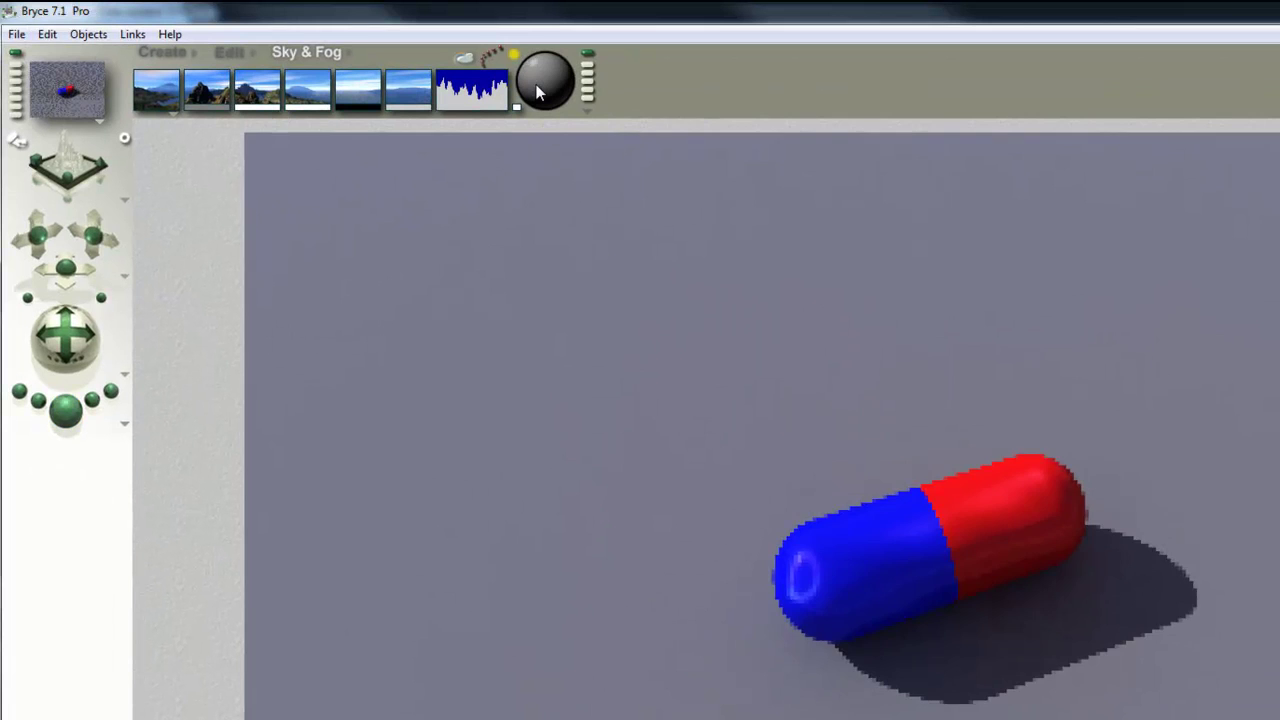
- Move the sun to another direction and render the capsule again
{"action": "left_click_drag", "start_coordinate": [536, 84], "coordinate": [540, 77]}
{"action": "left_click", "coordinate": [60, 416]}
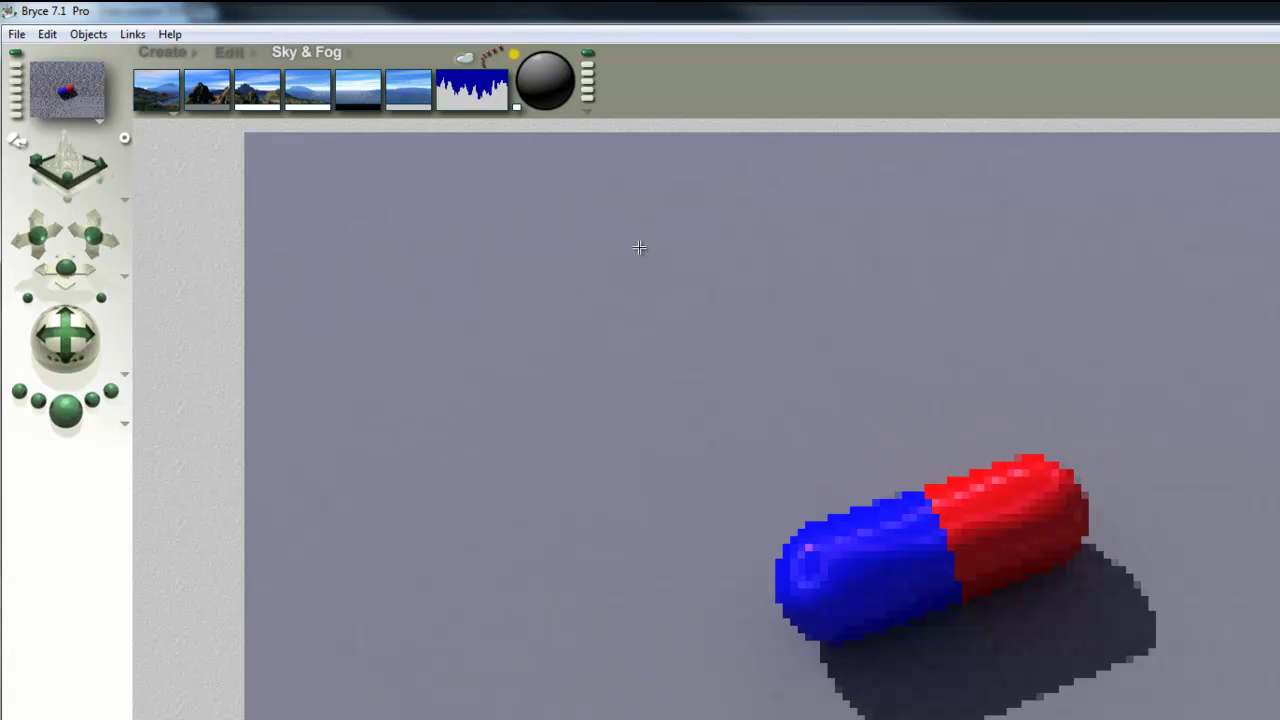
- Reduce the document resolution to 889 x 500 with the proportions constrained
{"action": "left_click", "coordinate": [17, 34]}
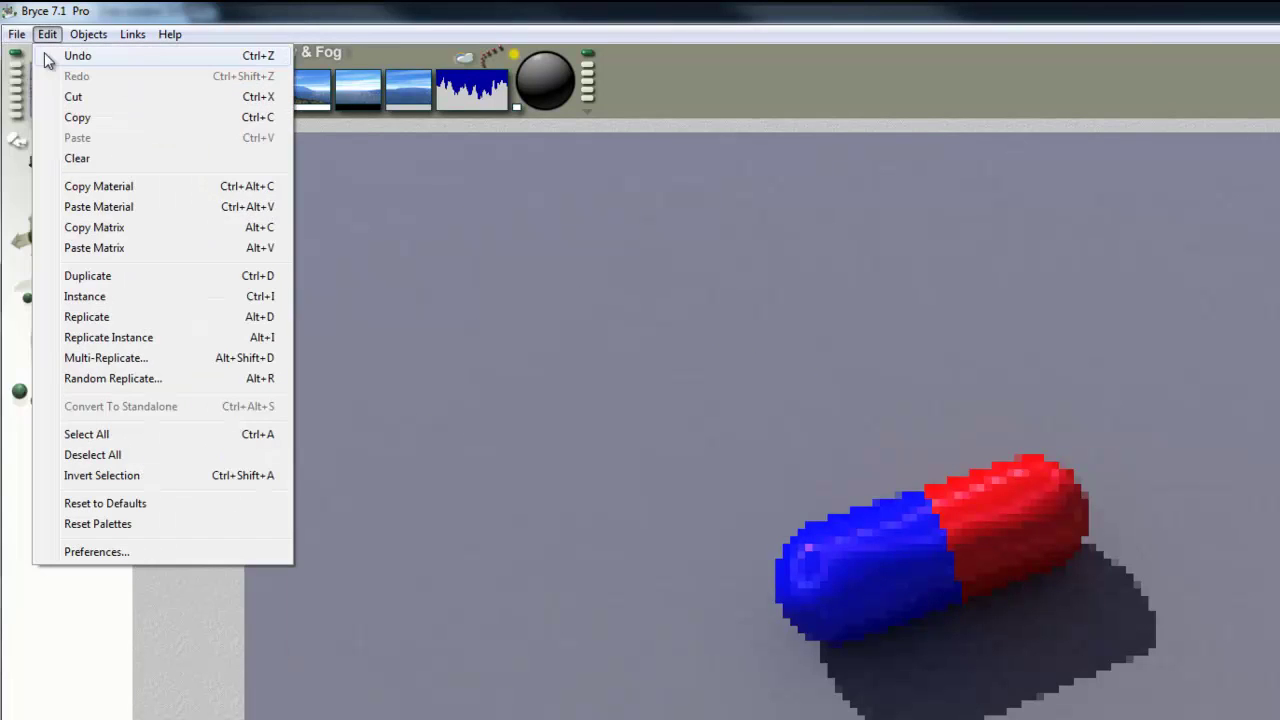
{"action": "left_click", "coordinate": [80, 72]}
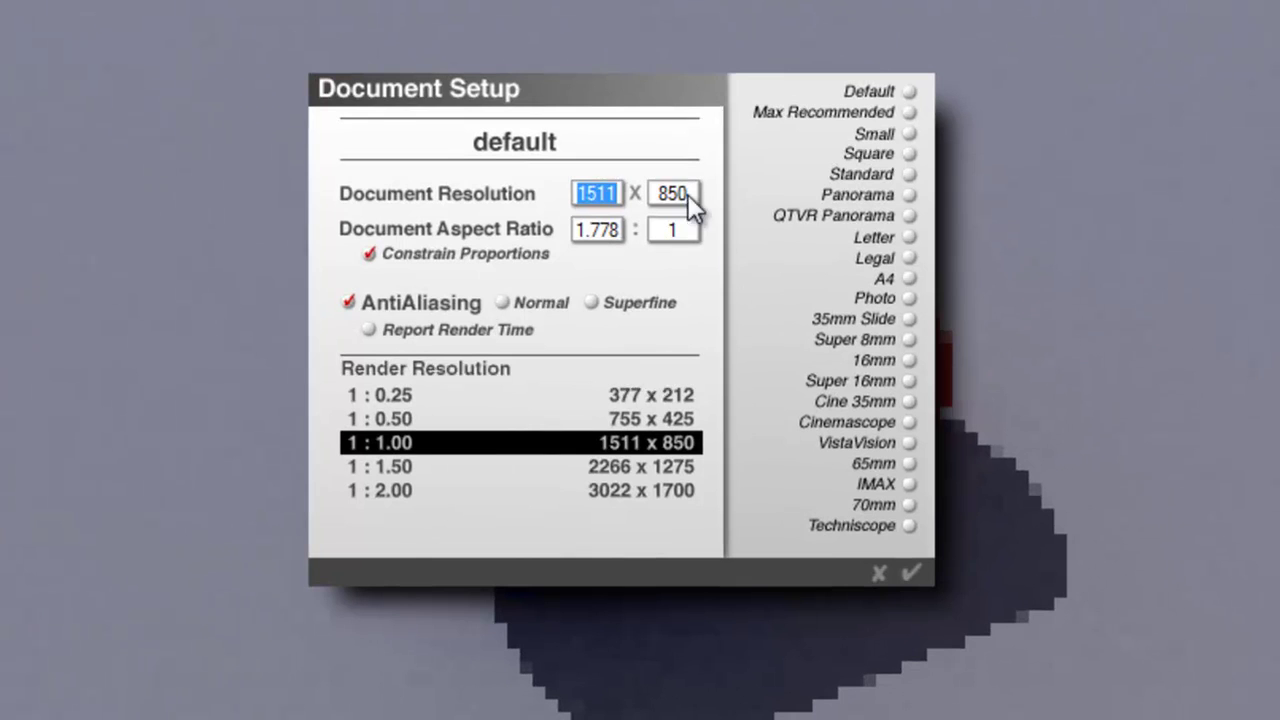
{"action": "double_click", "coordinate": [688, 194]}
{"action": "type", "text": "500"}
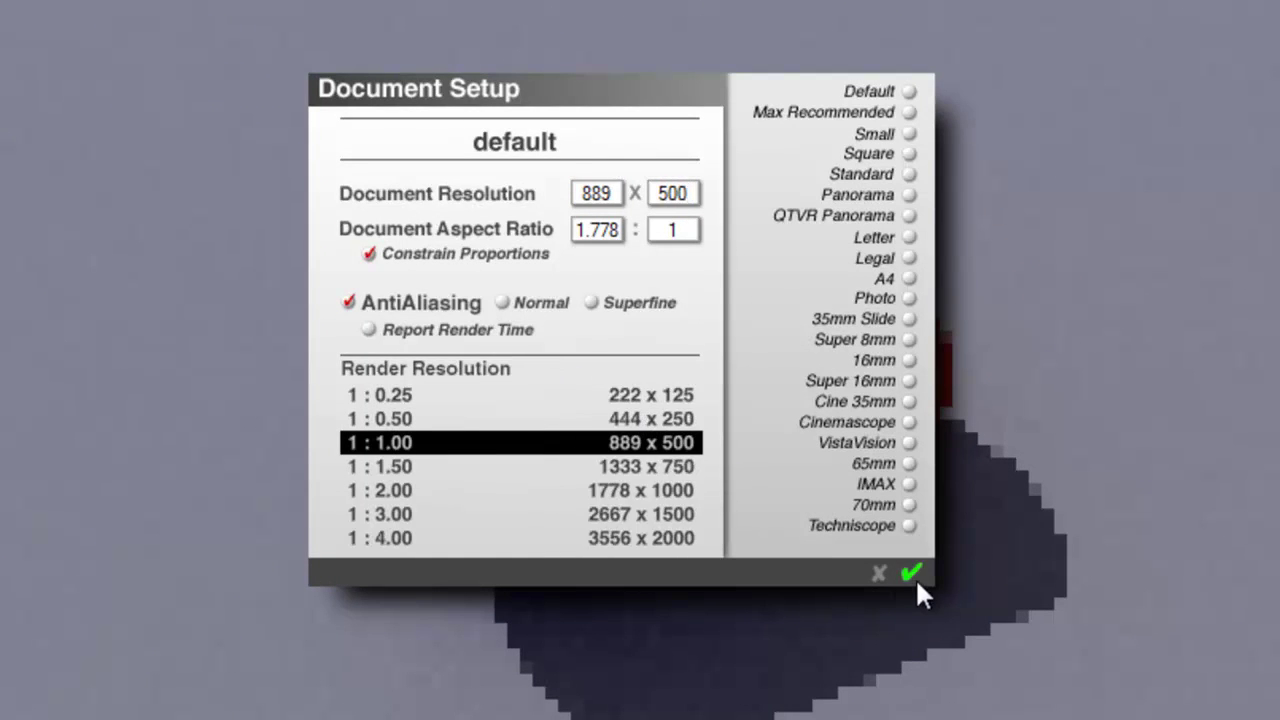
{"action": "left_click", "coordinate": [912, 573]}
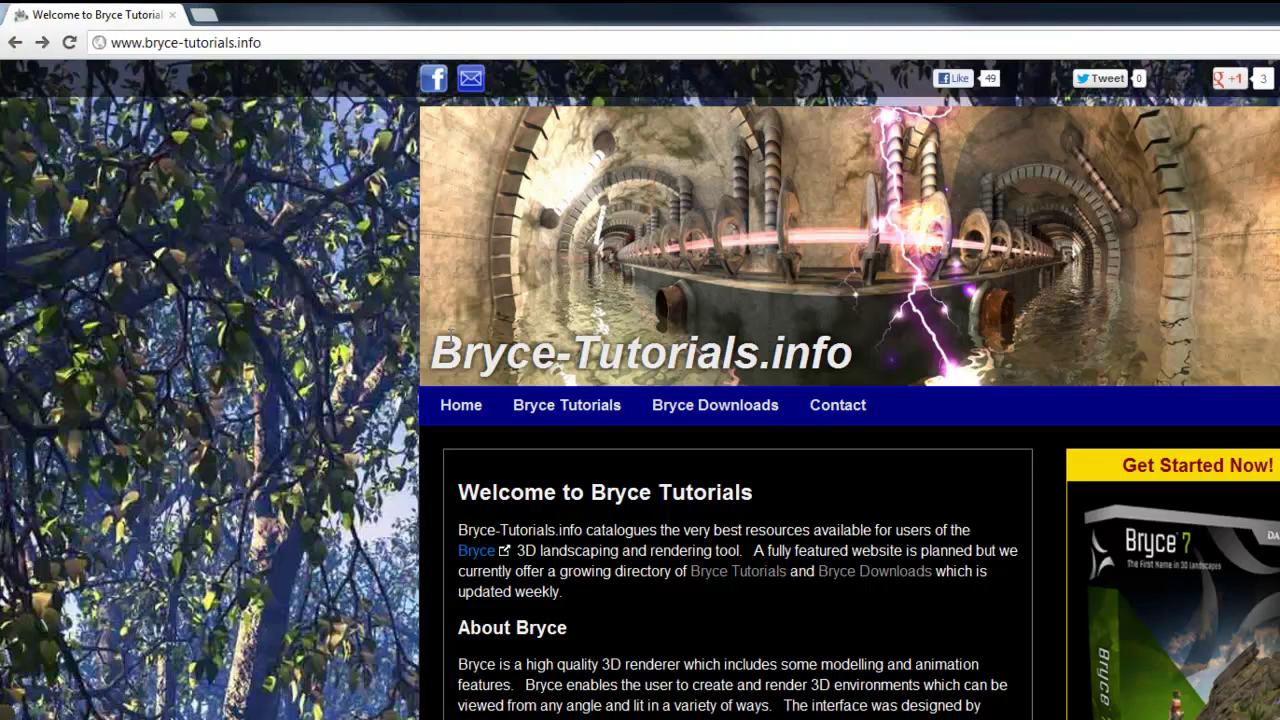
- Open the Bryce Downloads page of bryce-tutorials.info in the web browser and look through the listed products
{"action": "left_click", "coordinate": [734, 414]}
{"action": "scroll", "coordinate": [808, 668], "scroll_direction": "down", "scroll_amount": 15}
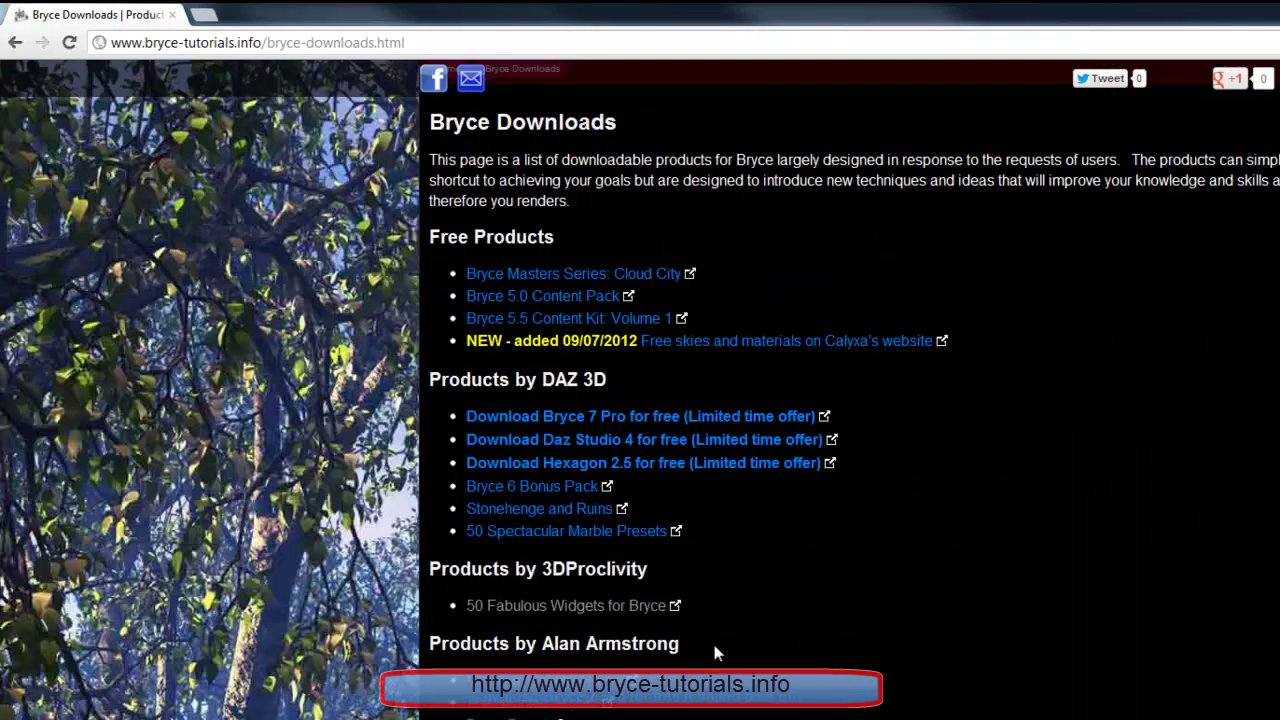
{"action": "scroll", "coordinate": [709, 646], "scroll_direction": "down", "scroll_amount": 20}
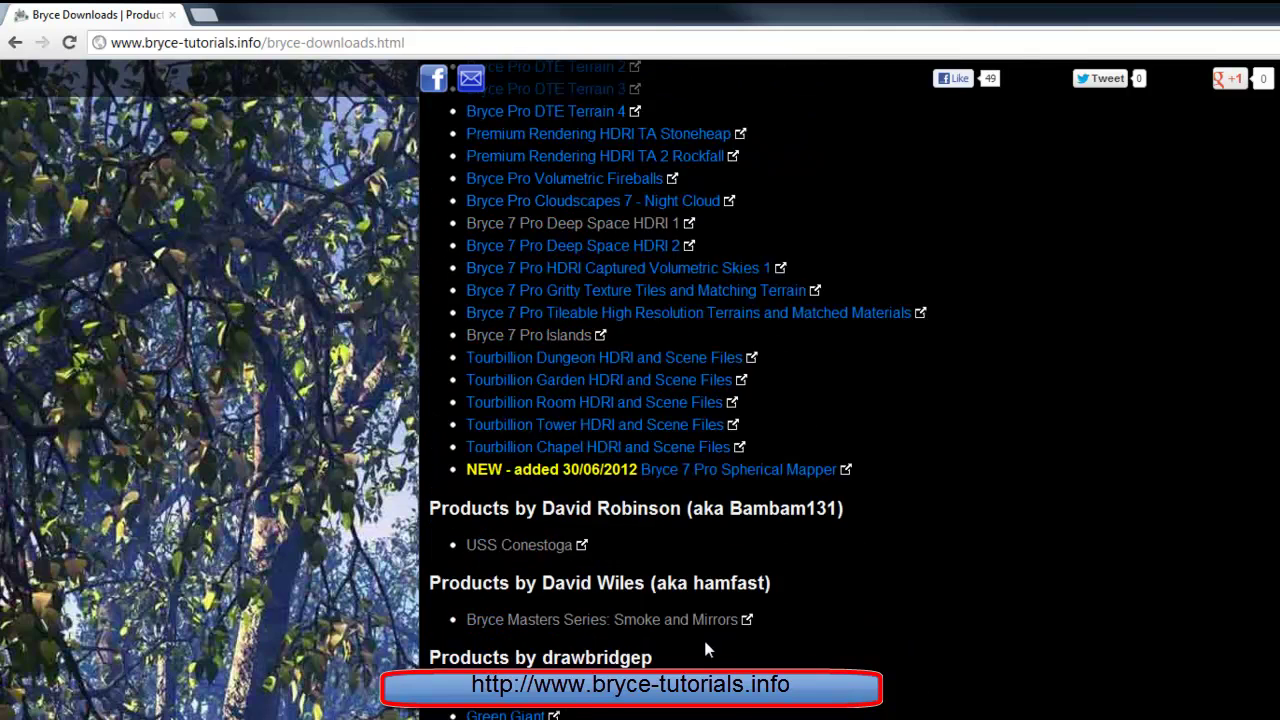
{"action": "scroll", "coordinate": [700, 645], "scroll_direction": "down", "scroll_amount": 4}
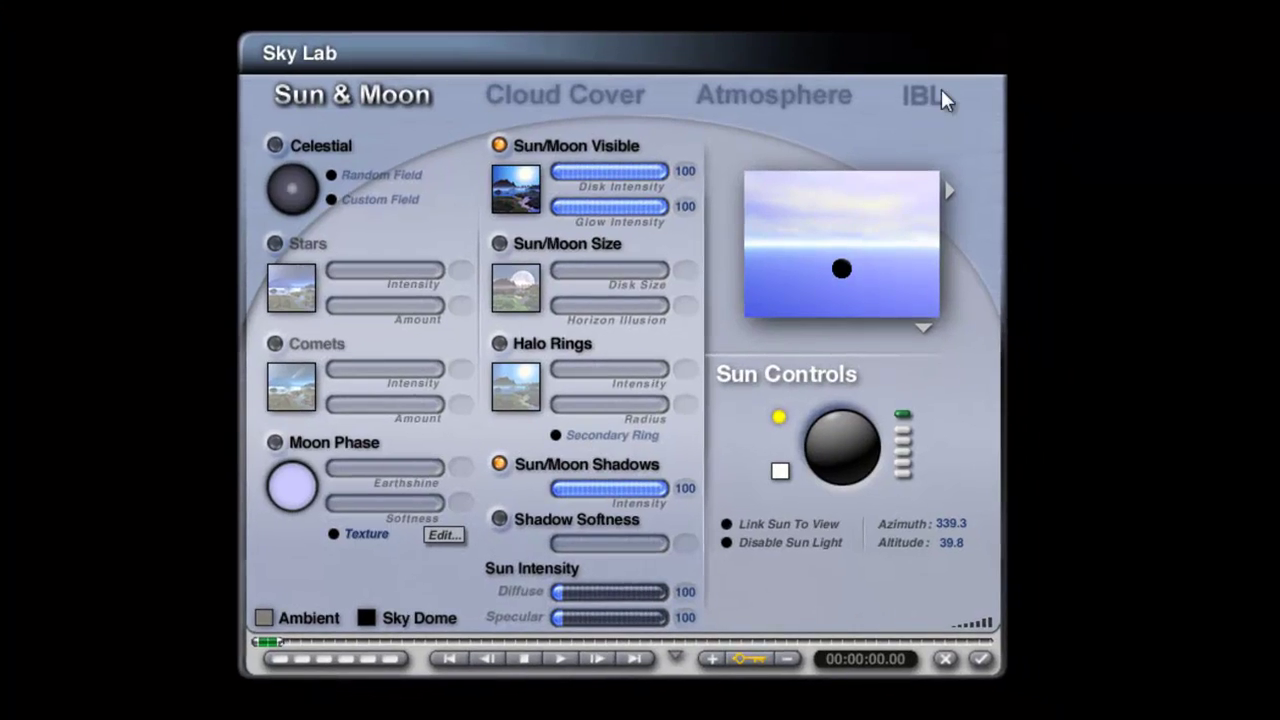
- In Bryce's Sky Lab, load Pfaffort_1280.hdr as the image-based light and lower its quality to 16
{"action": "left_click", "coordinate": [940, 92]}
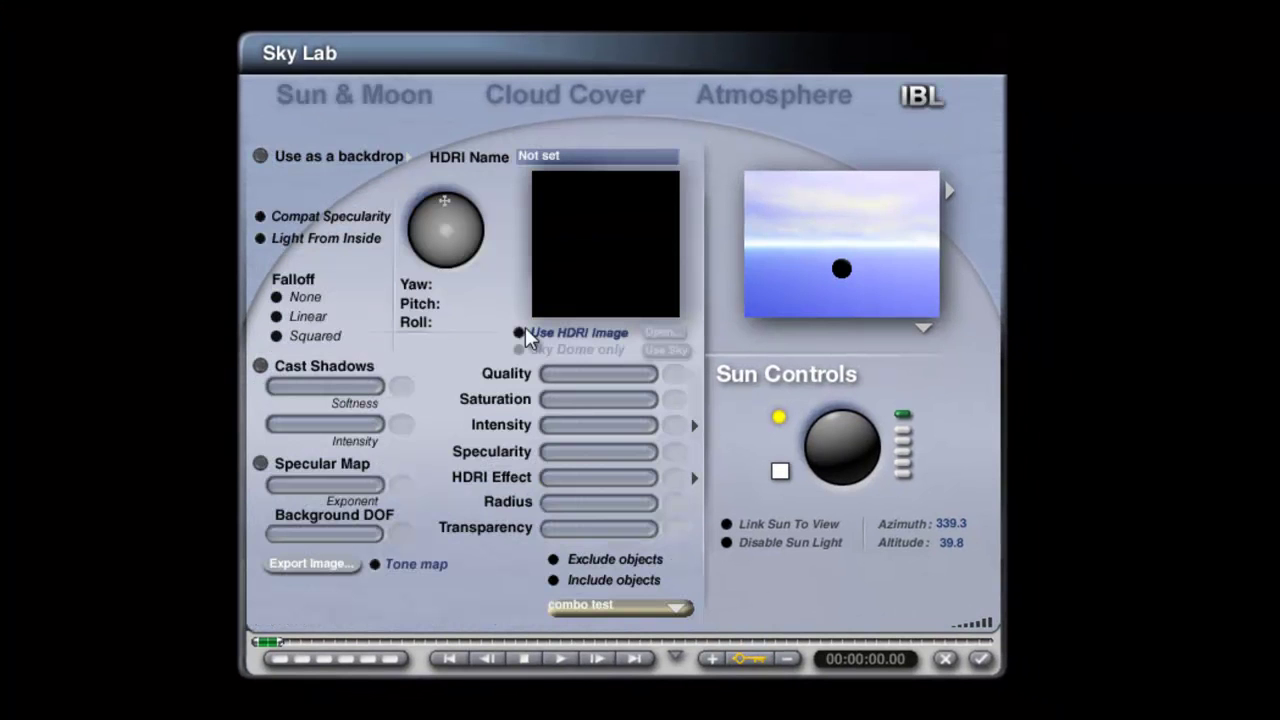
{"action": "left_click", "coordinate": [668, 333]}
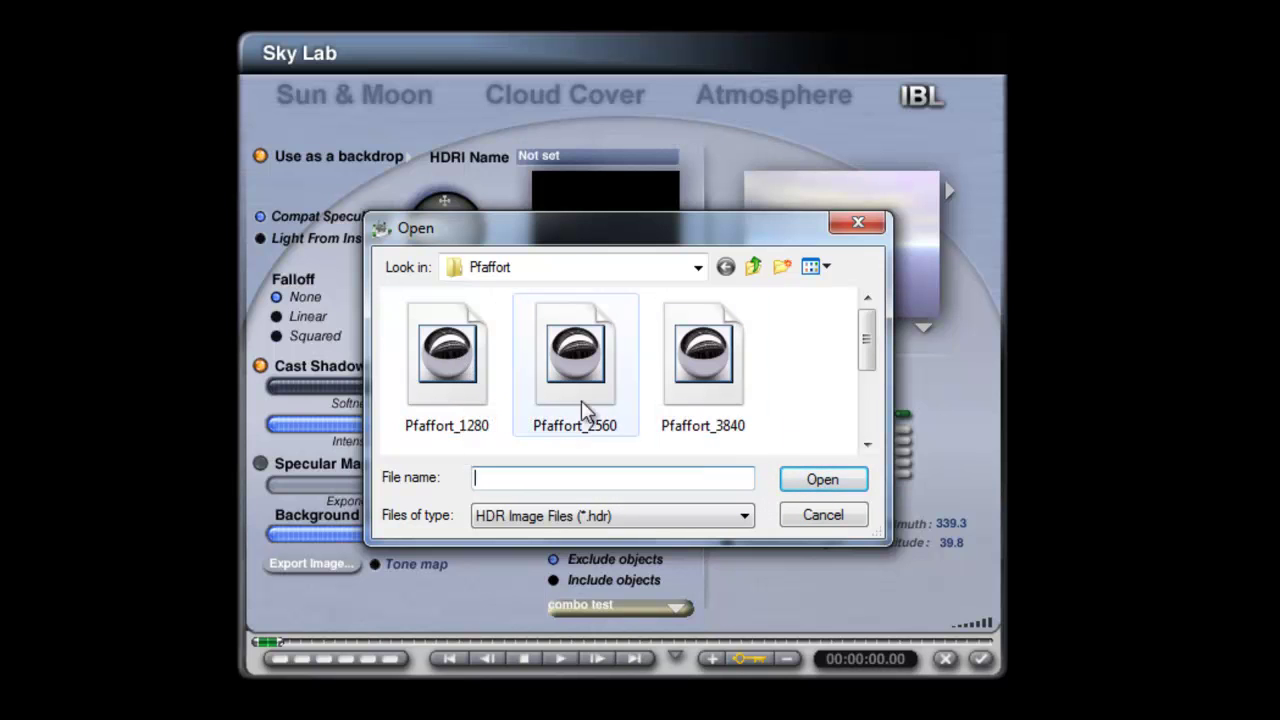
{"action": "left_click", "coordinate": [460, 386]}
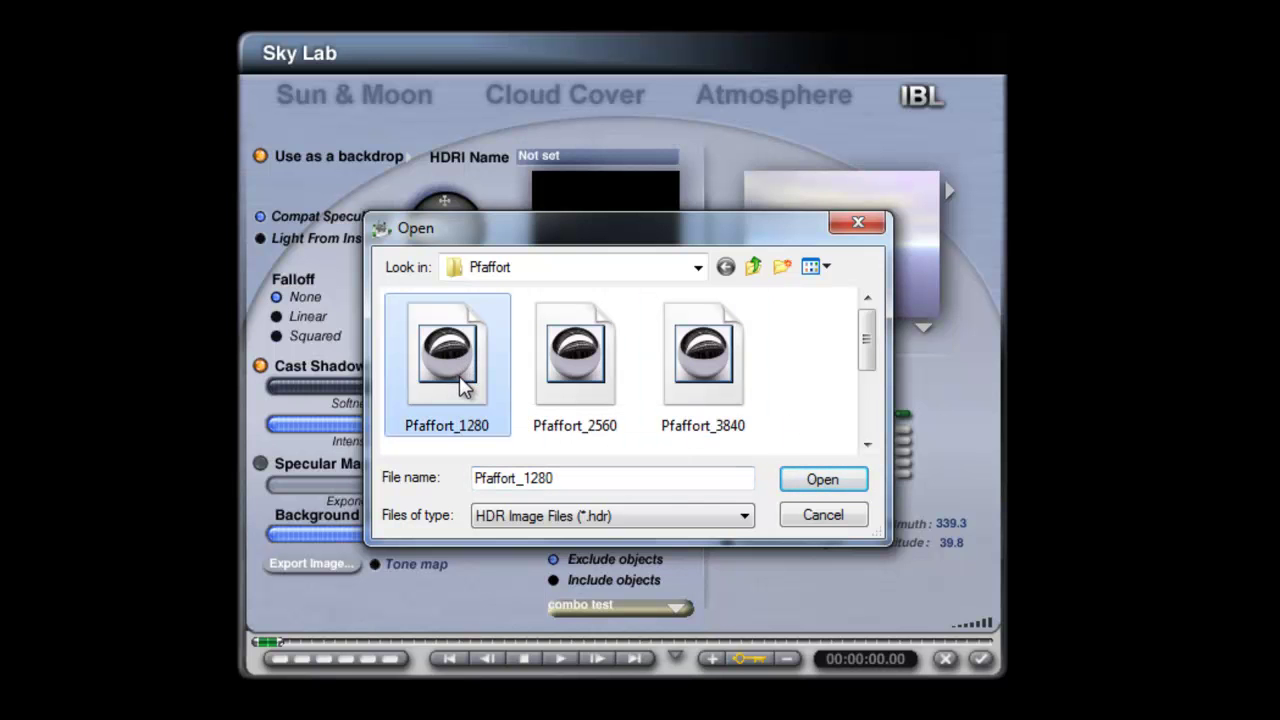
{"action": "left_click", "coordinate": [824, 484]}
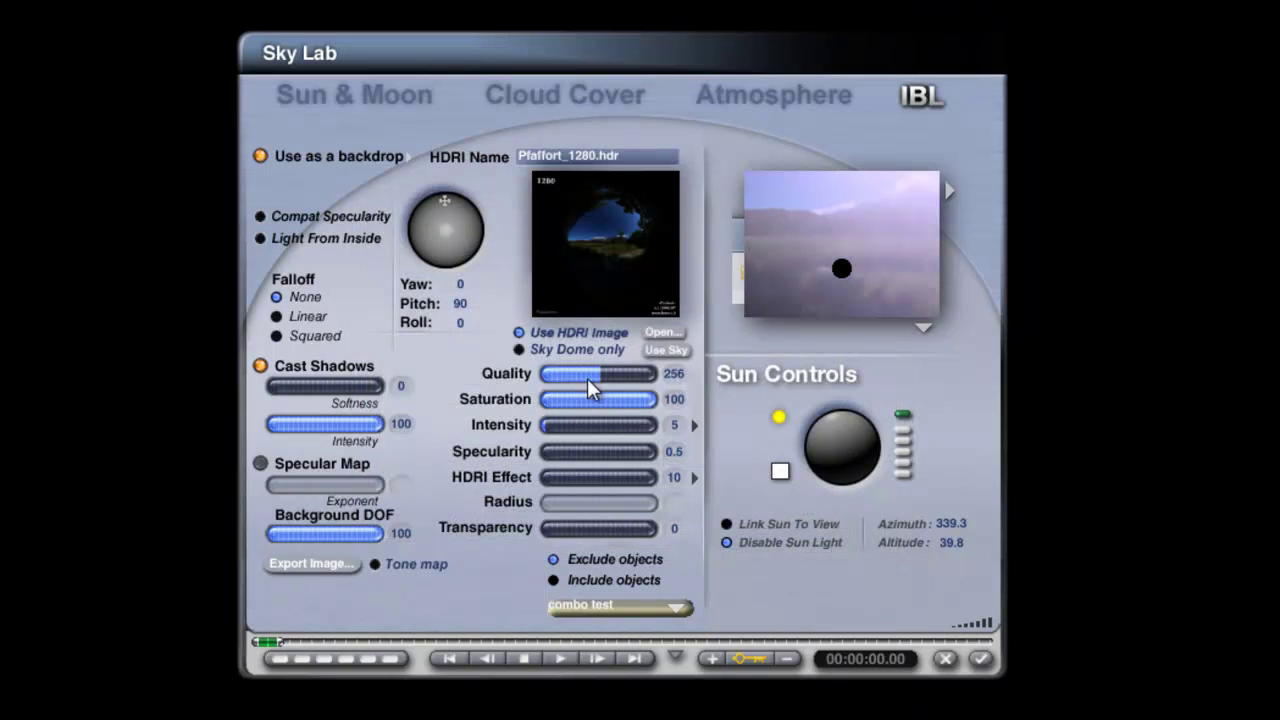
{"action": "left_click_drag", "start_coordinate": [591, 373], "coordinate": [544, 373]}
- Switch the sky preview to Render in Scene and set the HDRI Effect to 400
{"action": "left_click", "coordinate": [923, 327]}
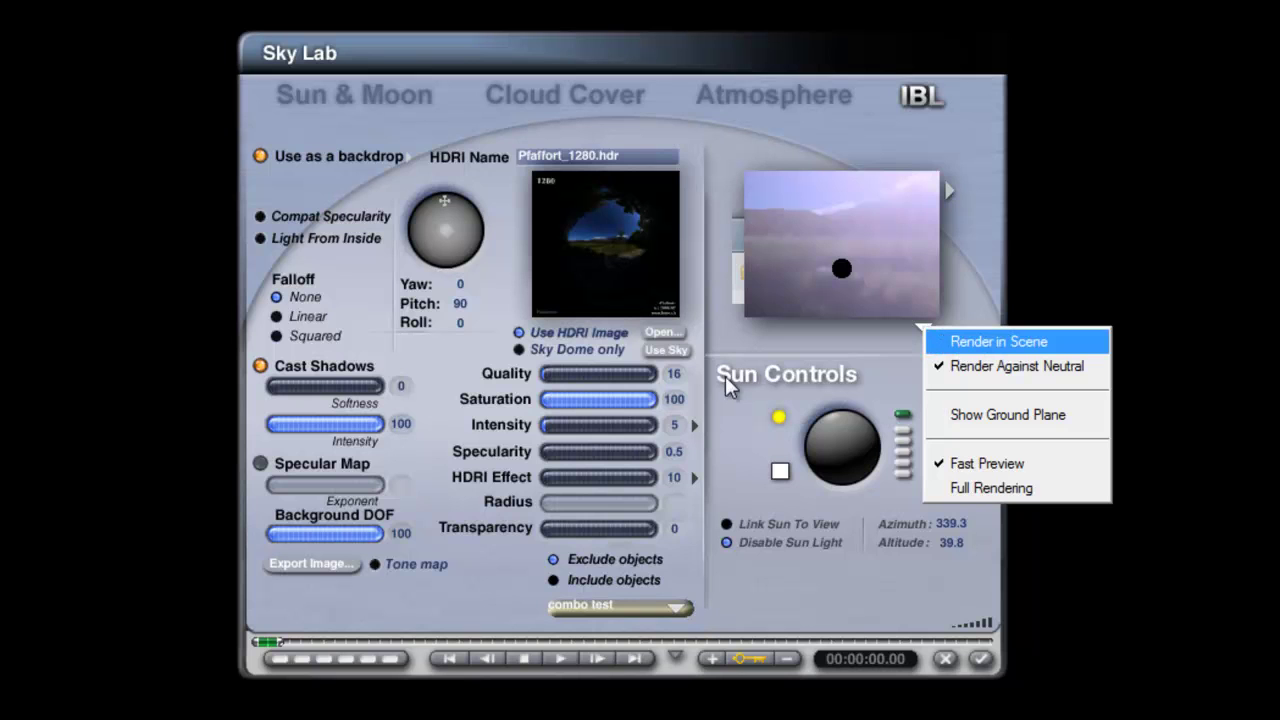
{"action": "left_click", "coordinate": [975, 341]}
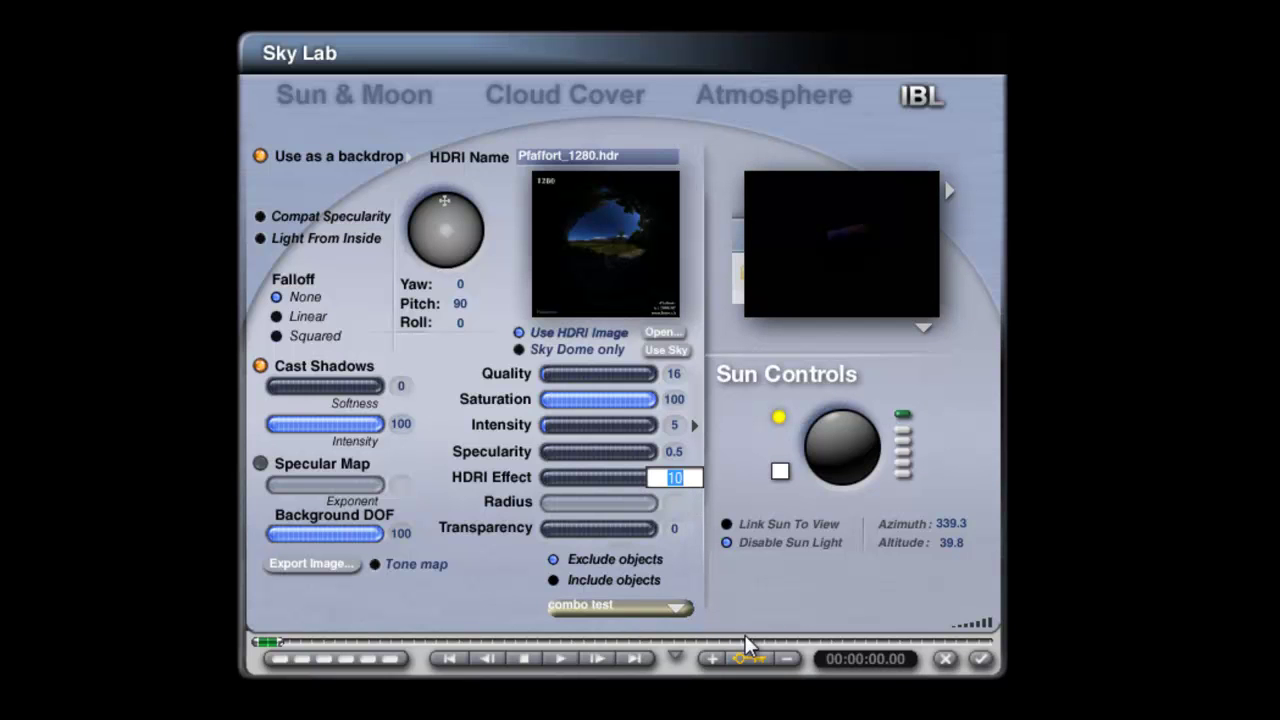
{"action": "type", "text": "400"}
{"action": "key", "text": "Return"}
{"action": "mouse_move", "coordinate": [876, 242]}
{"action": "left_mouse_down"}
{"action": "mouse_move", "coordinate": [874, 228]}
{"action": "mouse_move", "coordinate": [866, 252]}
{"action": "left_mouse_up"}
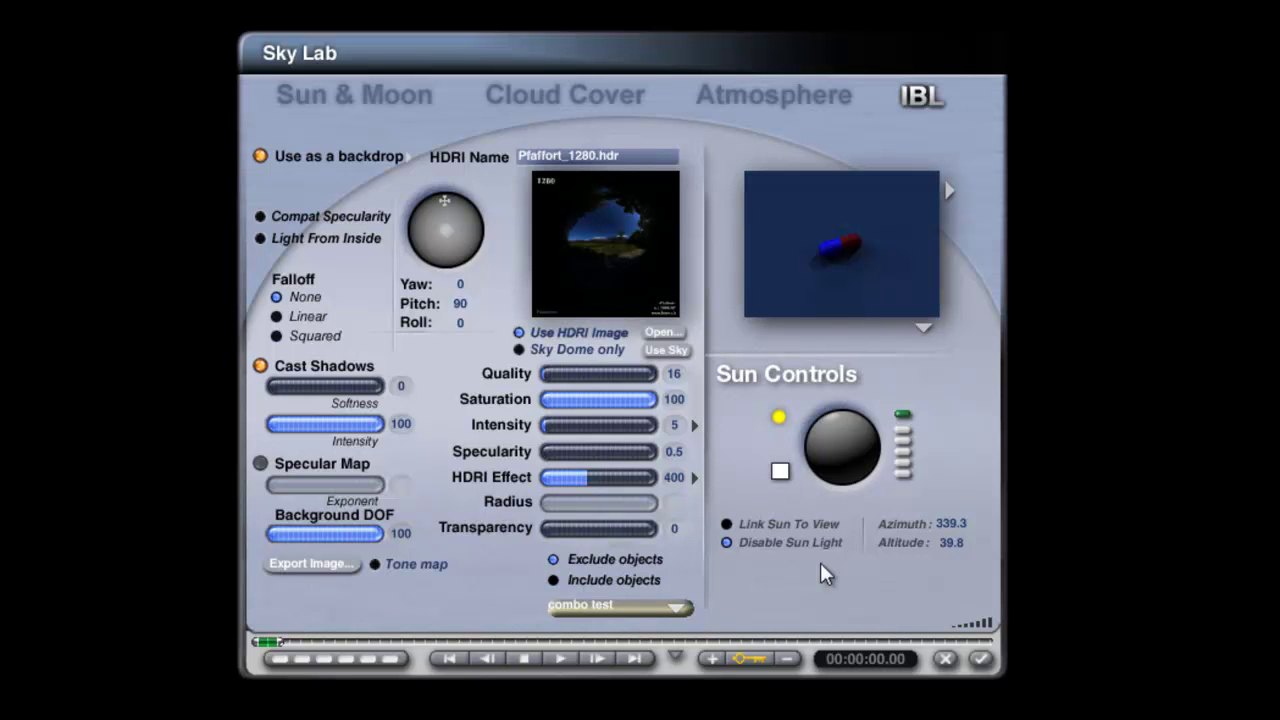
- Choose a display option for the HDRI backdrop
{"action": "left_click", "coordinate": [411, 156]}
{"action": "left_click", "coordinate": [470, 219]}
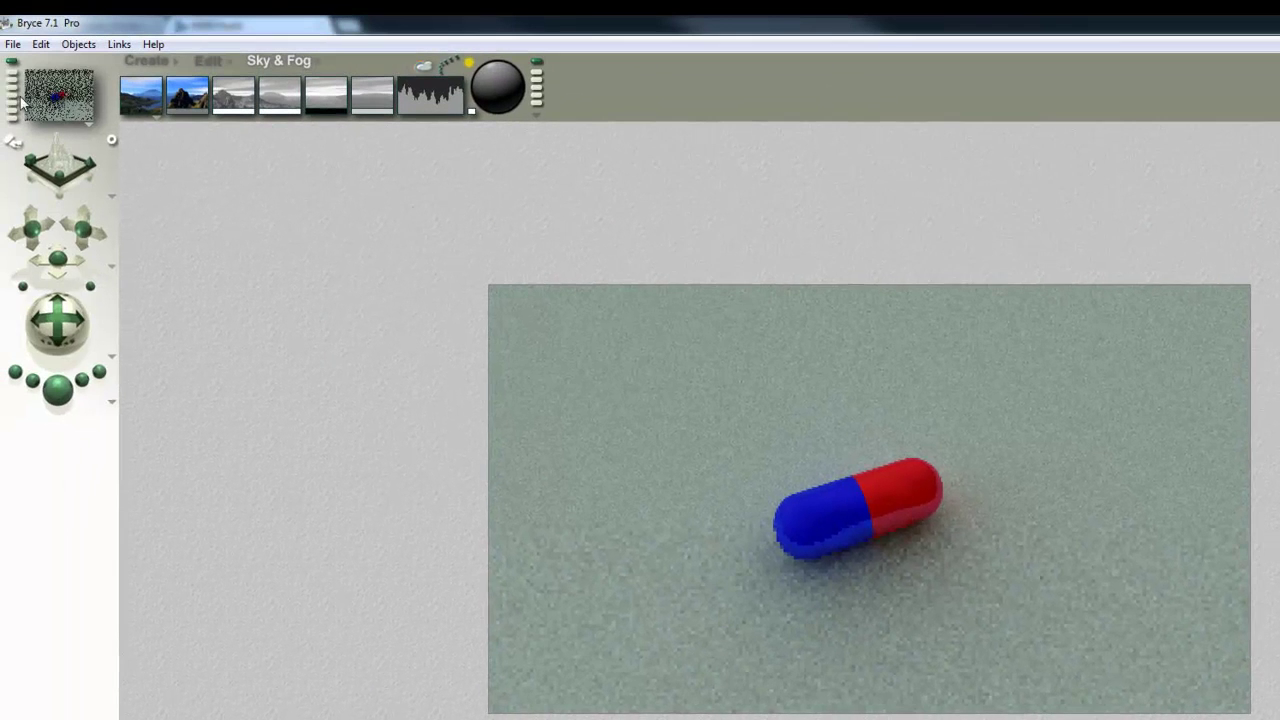
- Store the current camera view, tilt the camera toward the horizon and render the HDRI backdrop
{"action": "left_click", "coordinate": [12, 74]}
{"action": "left_click_drag", "start_coordinate": [52, 322], "coordinate": [60, 336]}
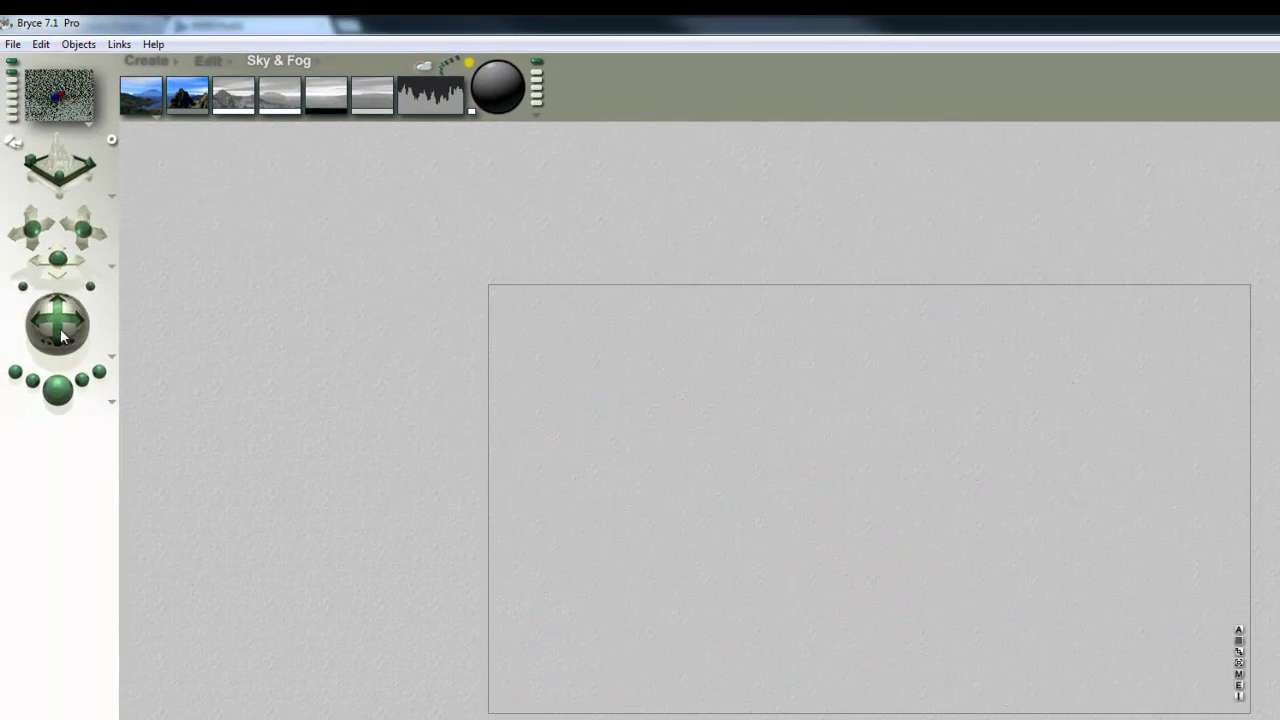
{"action": "left_click", "coordinate": [57, 390]}
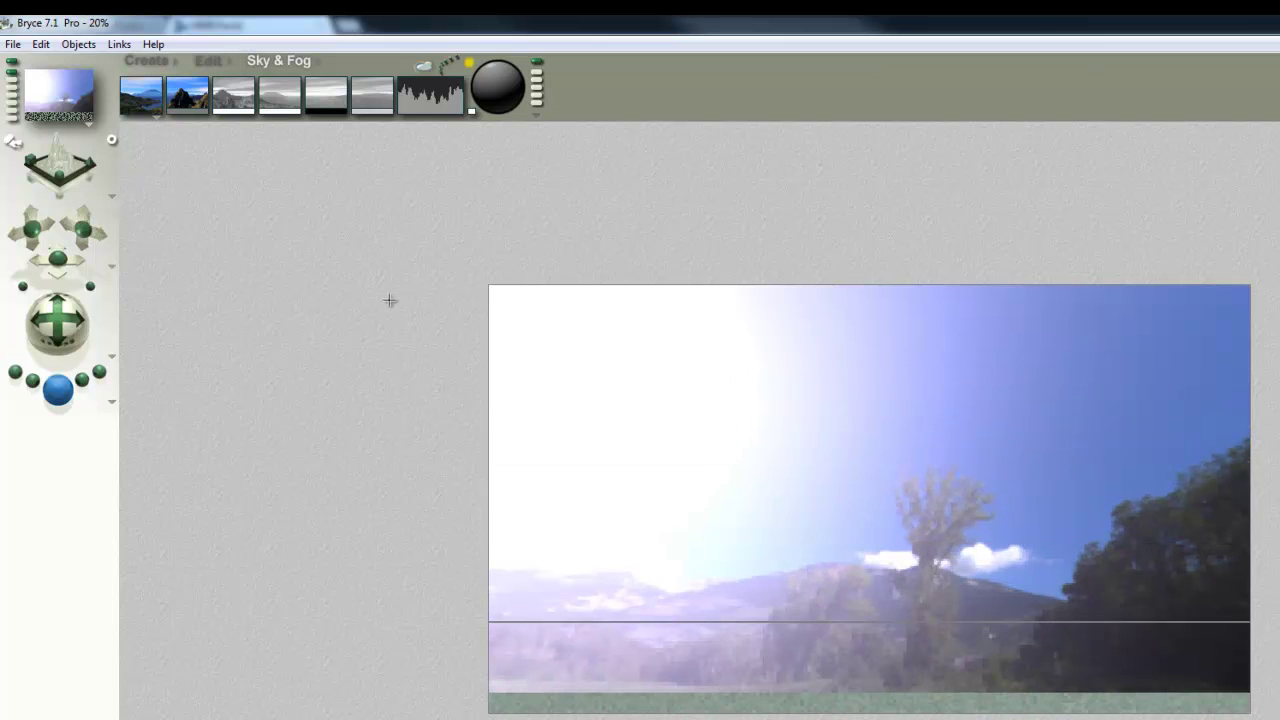
- Change the sky mode, make its colour black and render the backdrop without haze
{"action": "left_click", "coordinate": [154, 118]}
{"action": "left_click", "coordinate": [204, 186]}
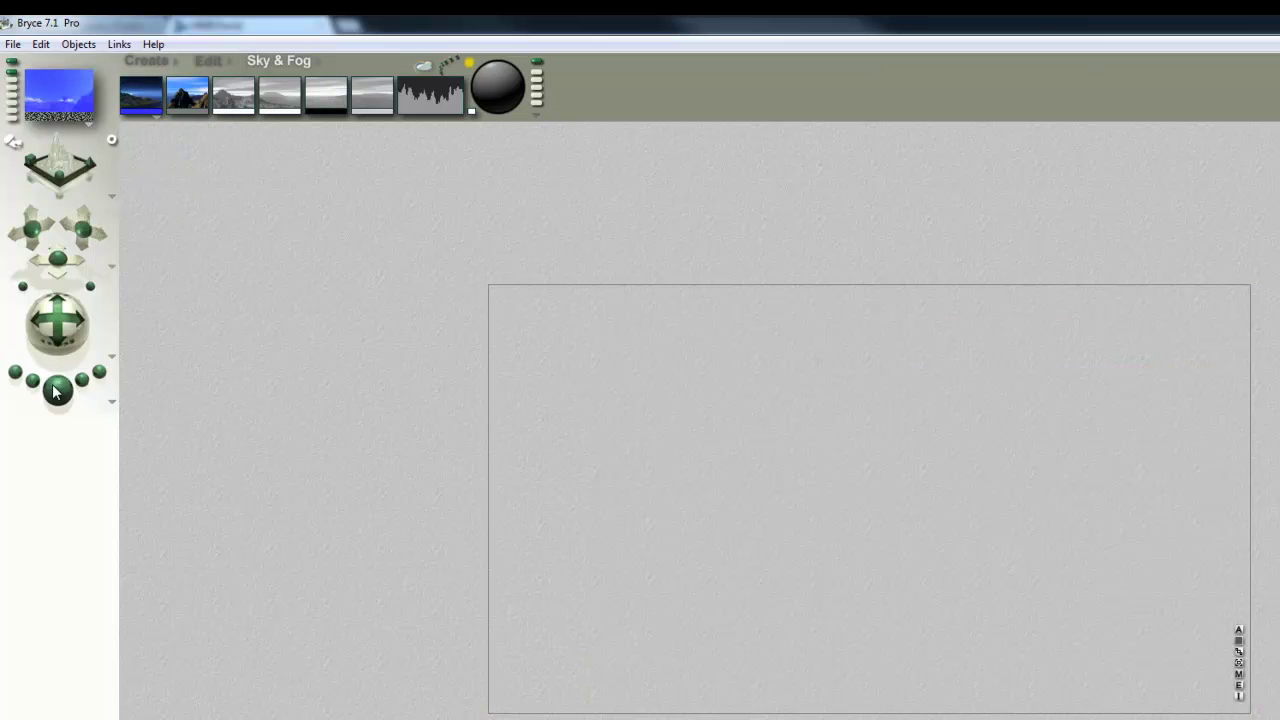
{"action": "left_click", "coordinate": [57, 390]}
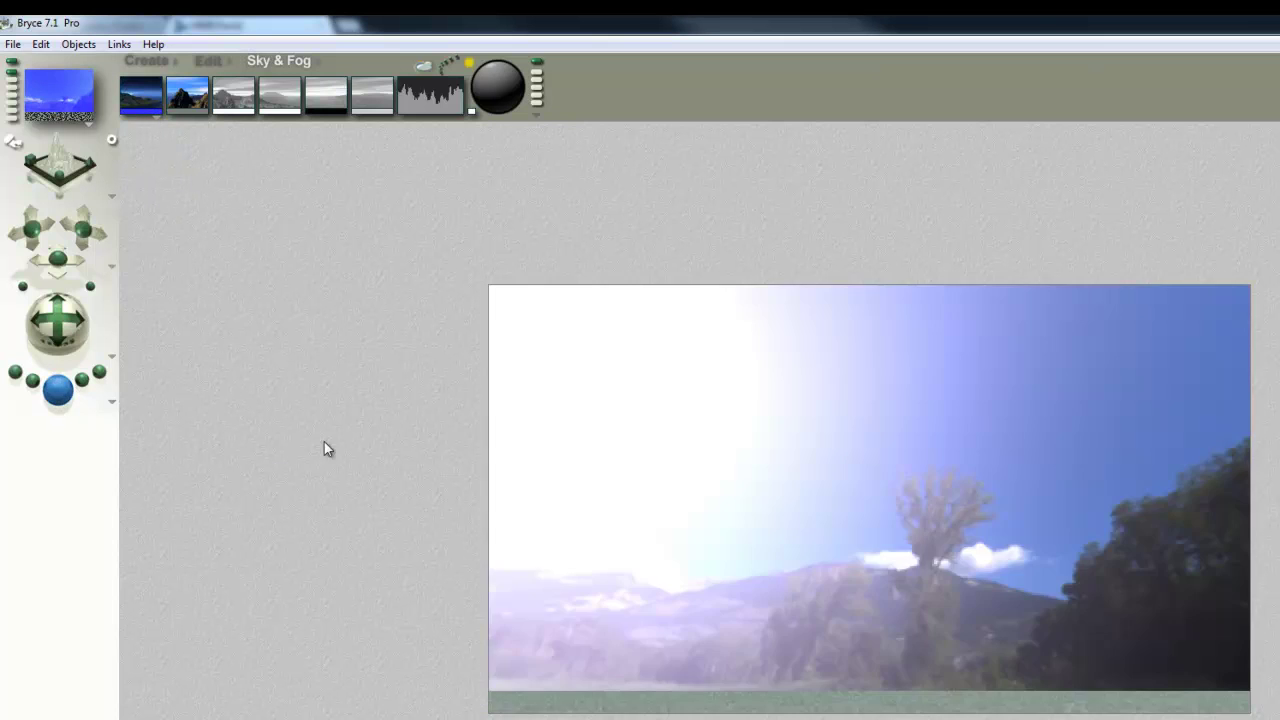
{"action": "left_click_drag", "start_coordinate": [150, 112], "coordinate": [319, 113]}
{"action": "left_click", "coordinate": [57, 390]}
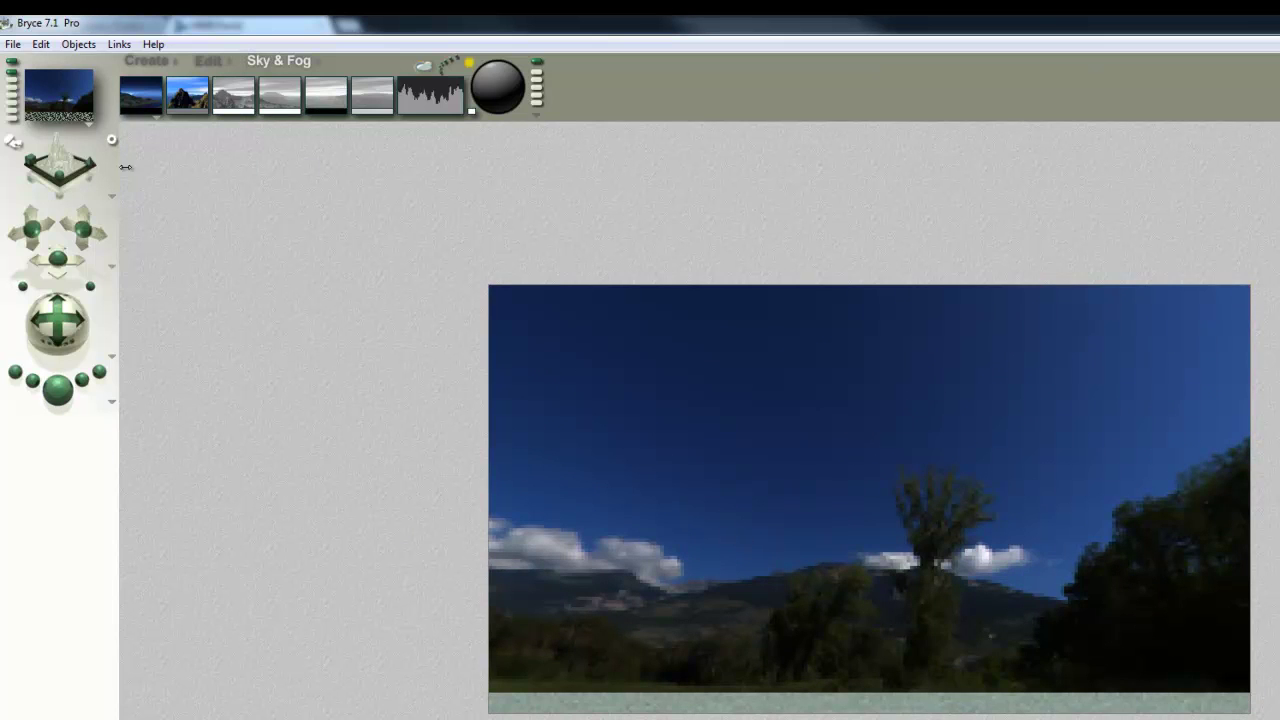
- Restore the stored camera view of the capsule and render it under the HDRI light
{"action": "left_click", "coordinate": [12, 73]}
{"action": "left_click", "coordinate": [58, 392]}
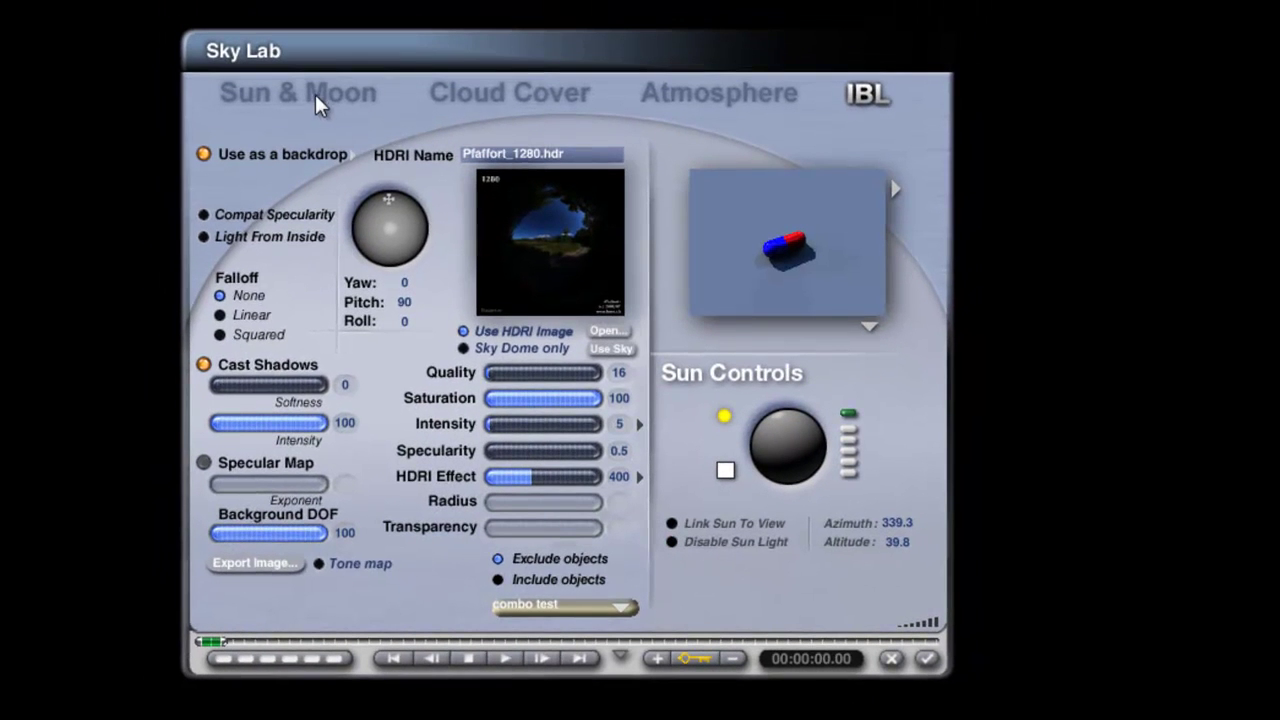
- Set the sun's diffuse intensity to 50, enable shadow softness at 100 and apply the sky settings
{"action": "left_click", "coordinate": [315, 94]}
{"action": "left_click", "coordinate": [622, 596]}
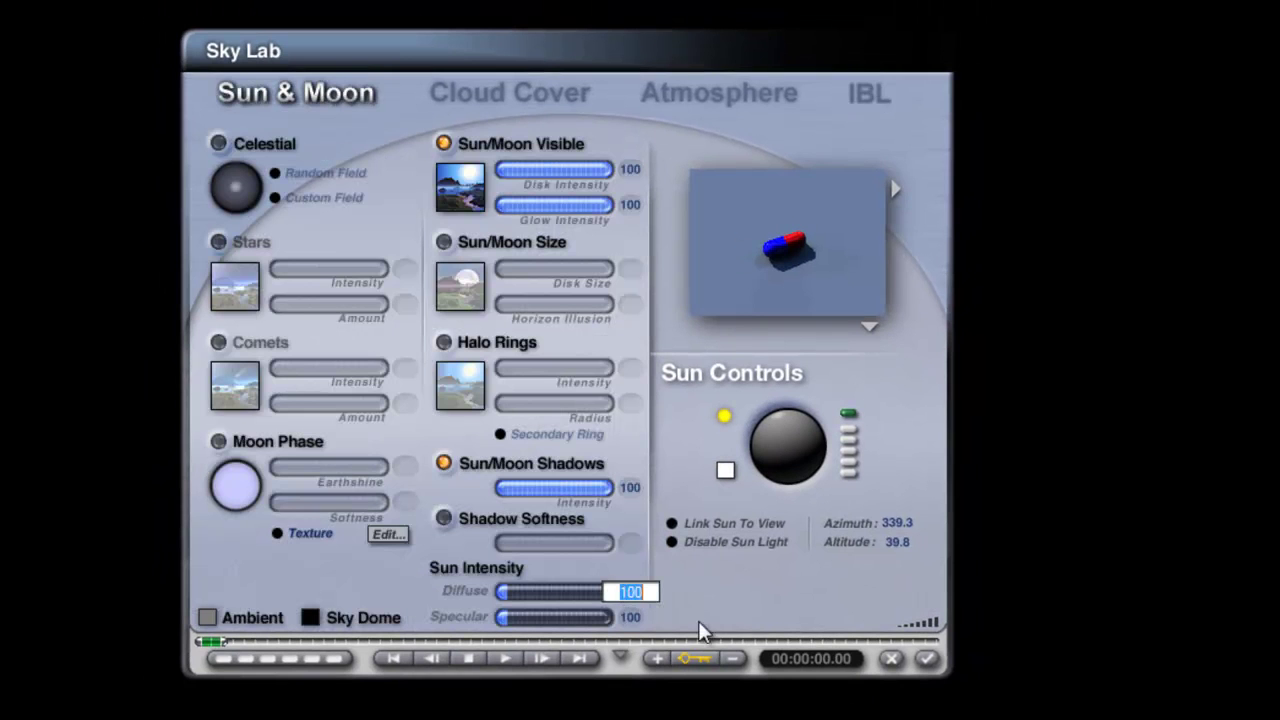
{"action": "type", "text": "50"}
{"action": "key", "text": "Return"}
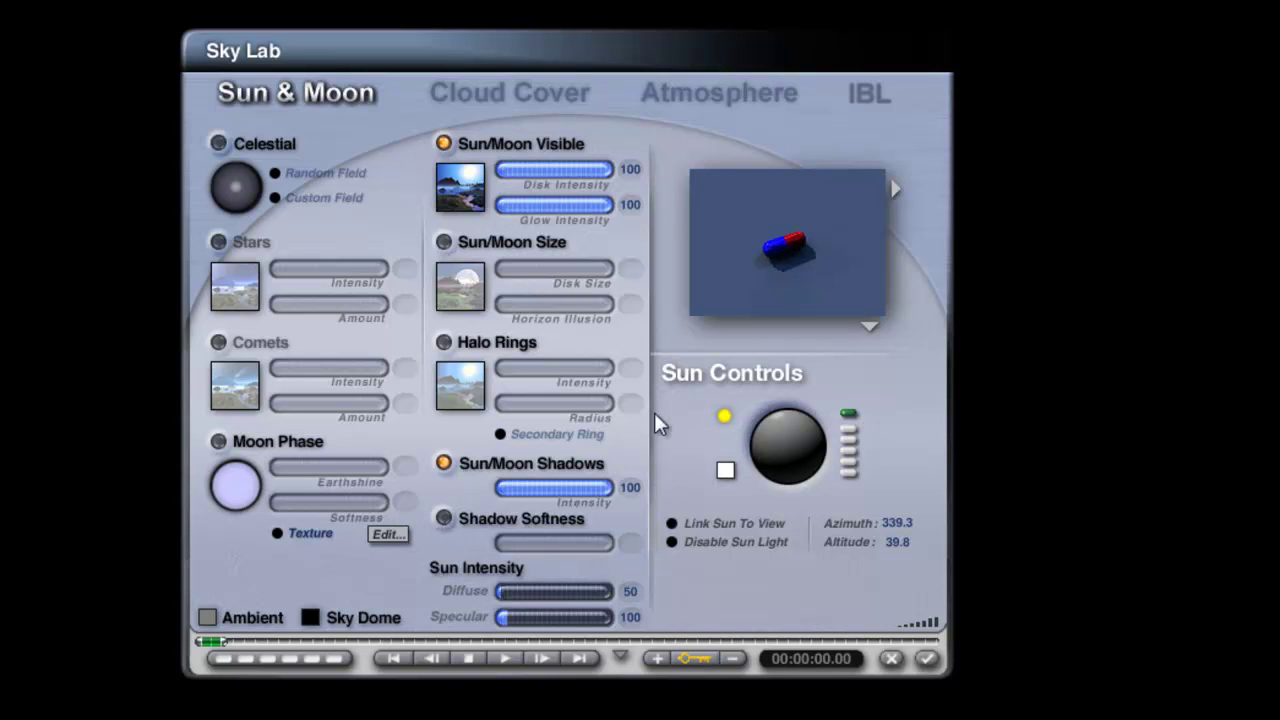
{"action": "left_click", "coordinate": [444, 519]}
{"action": "left_click_drag", "start_coordinate": [536, 546], "coordinate": [625, 551]}
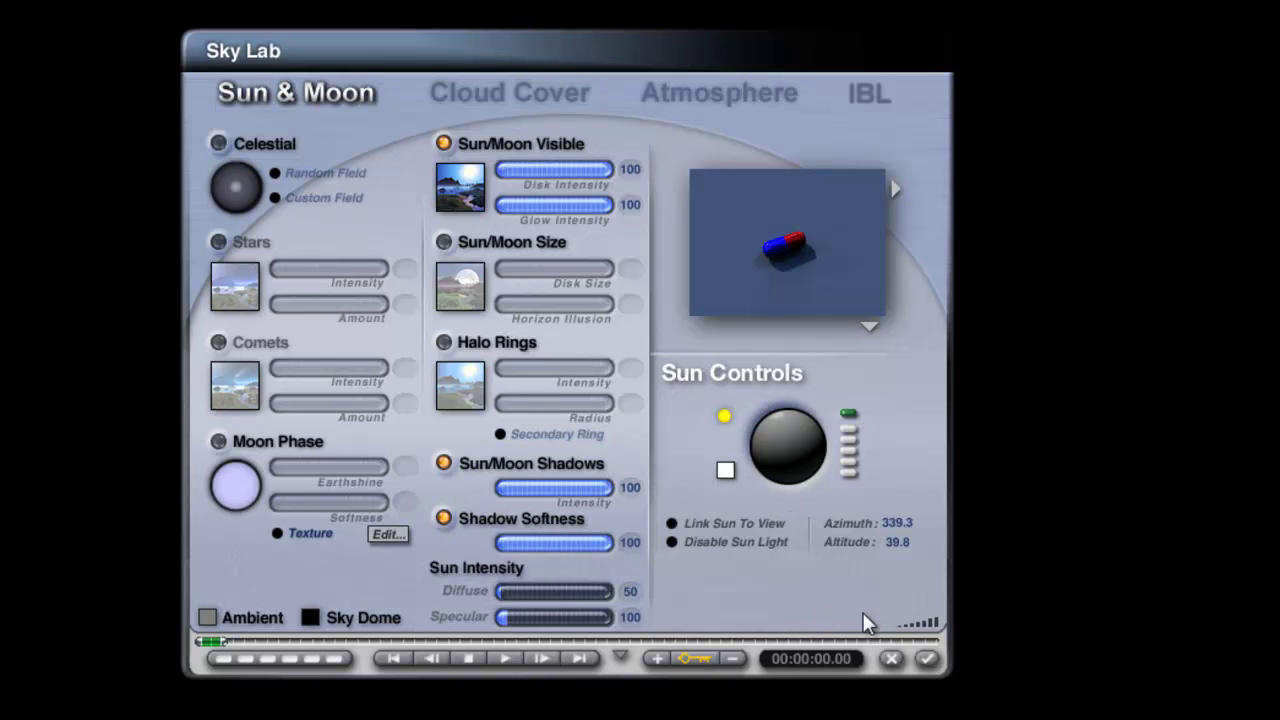
{"action": "left_click", "coordinate": [928, 658]}
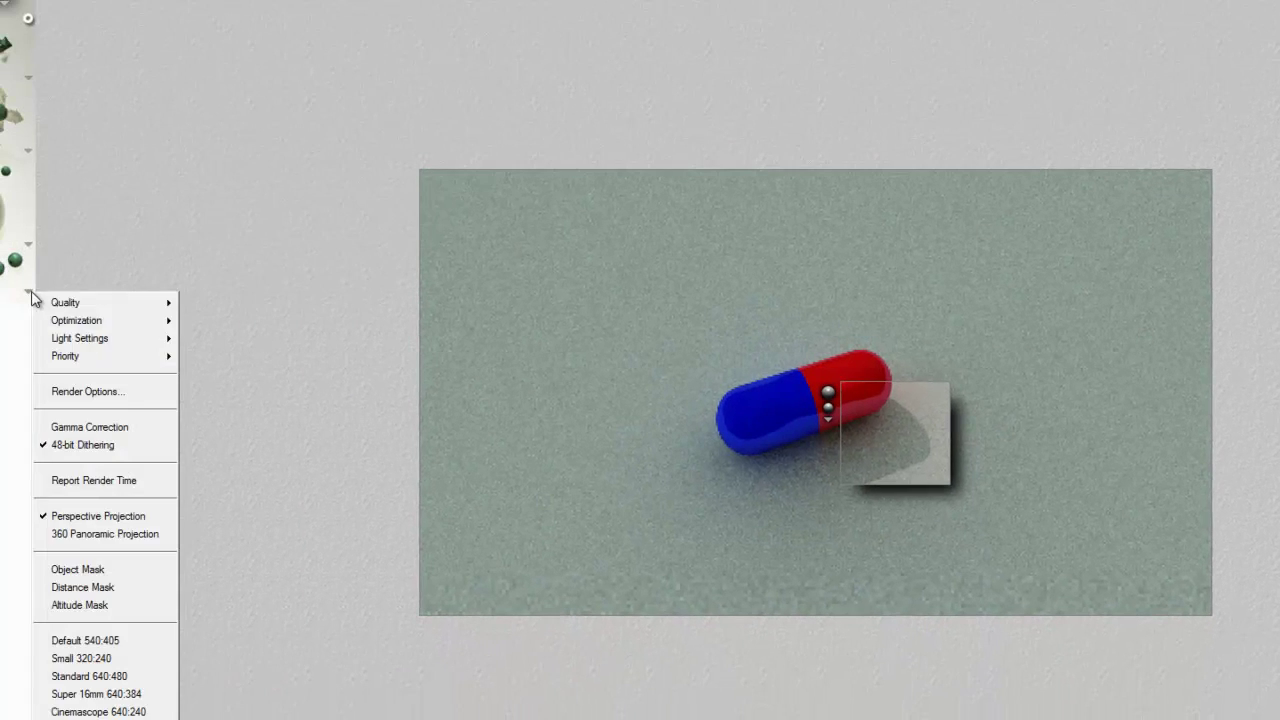
- Open the render options, and set the sun's specular intensity to 200 in the Sky Lab
{"action": "left_click", "coordinate": [120, 392]}
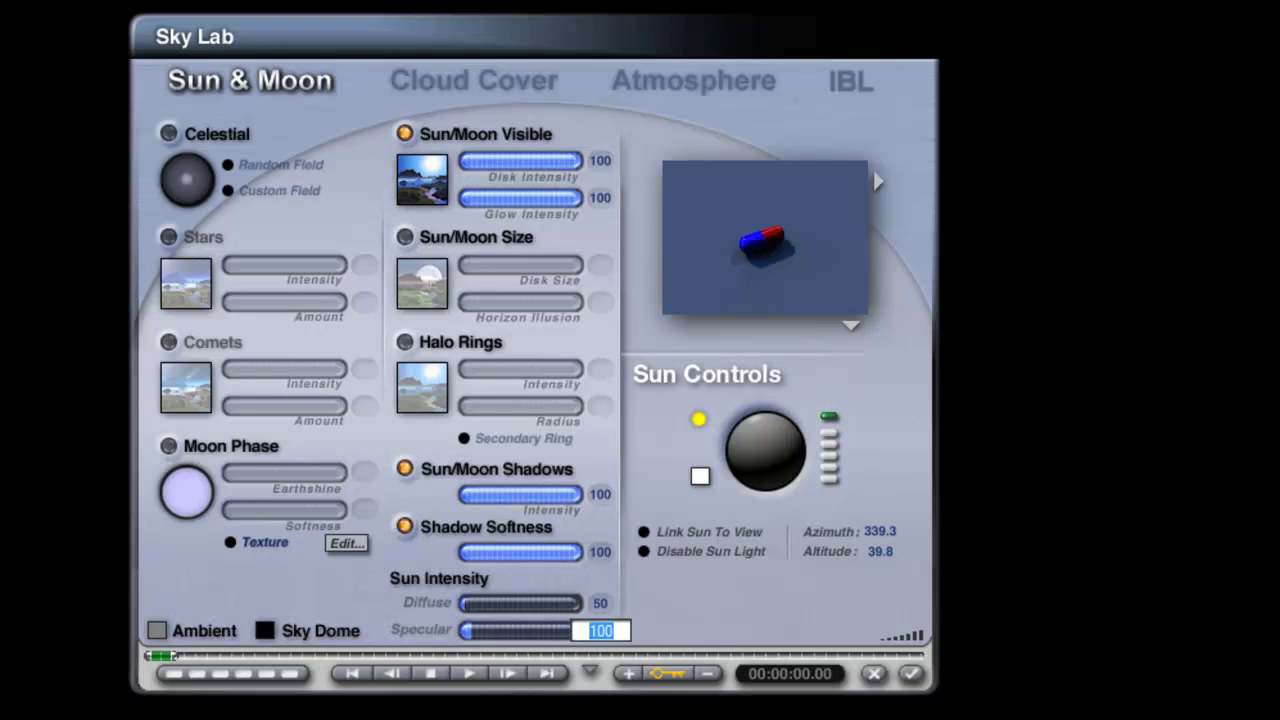
{"action": "type", "text": "00"}
{"action": "key", "text": "Return"}
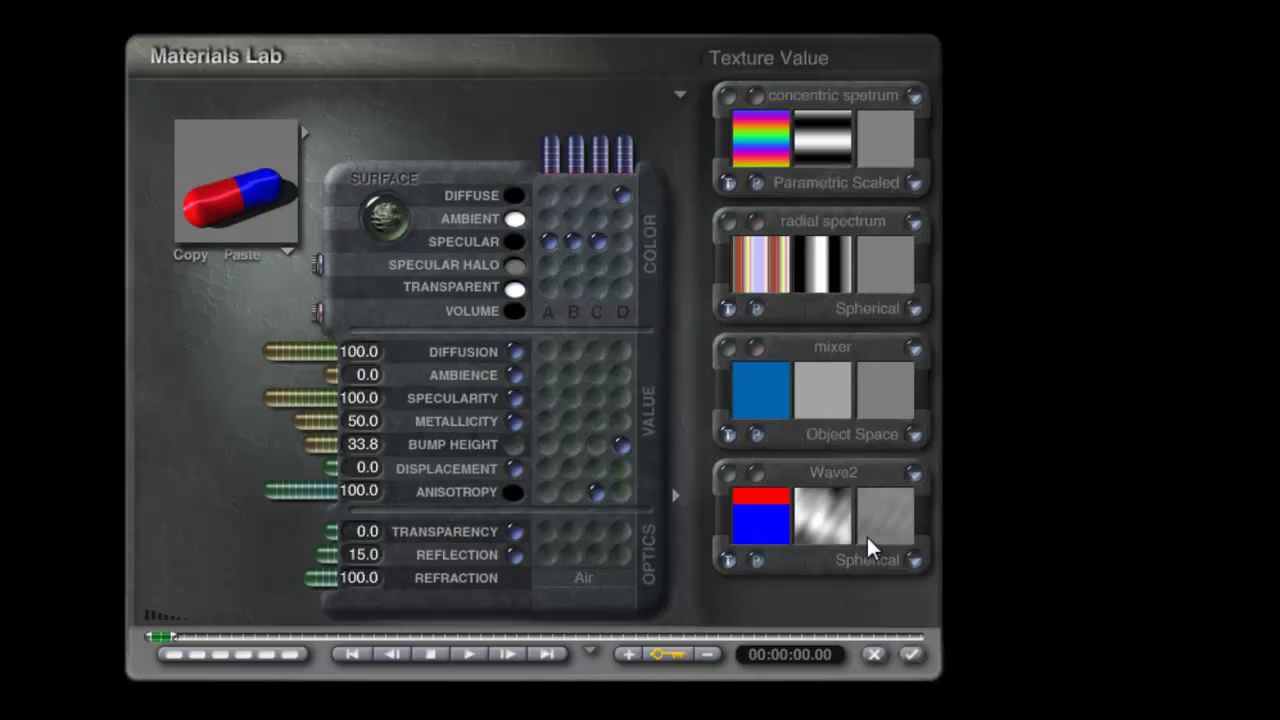
- Try an anisotropy value of 50 on the capsule's material
{"action": "left_click_drag", "start_coordinate": [295, 510], "coordinate": [323, 553]}
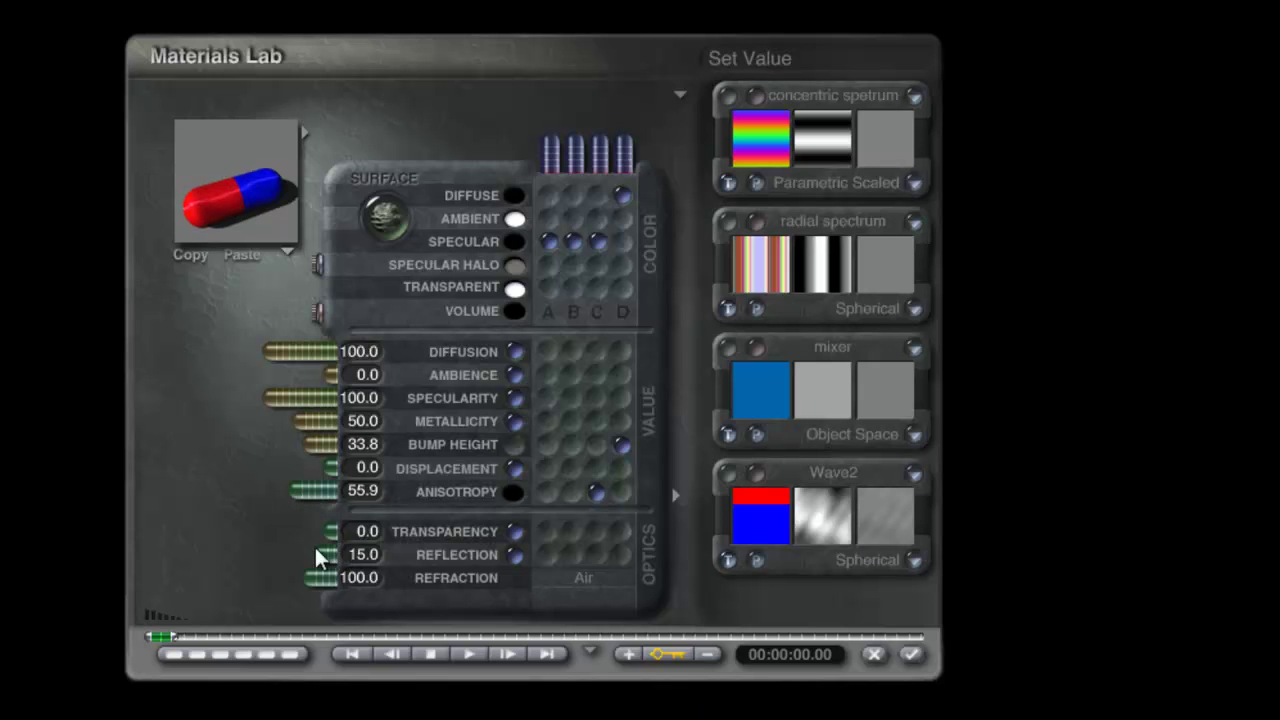
{"action": "left_click", "coordinate": [360, 492]}
{"action": "type", "text": "50"}
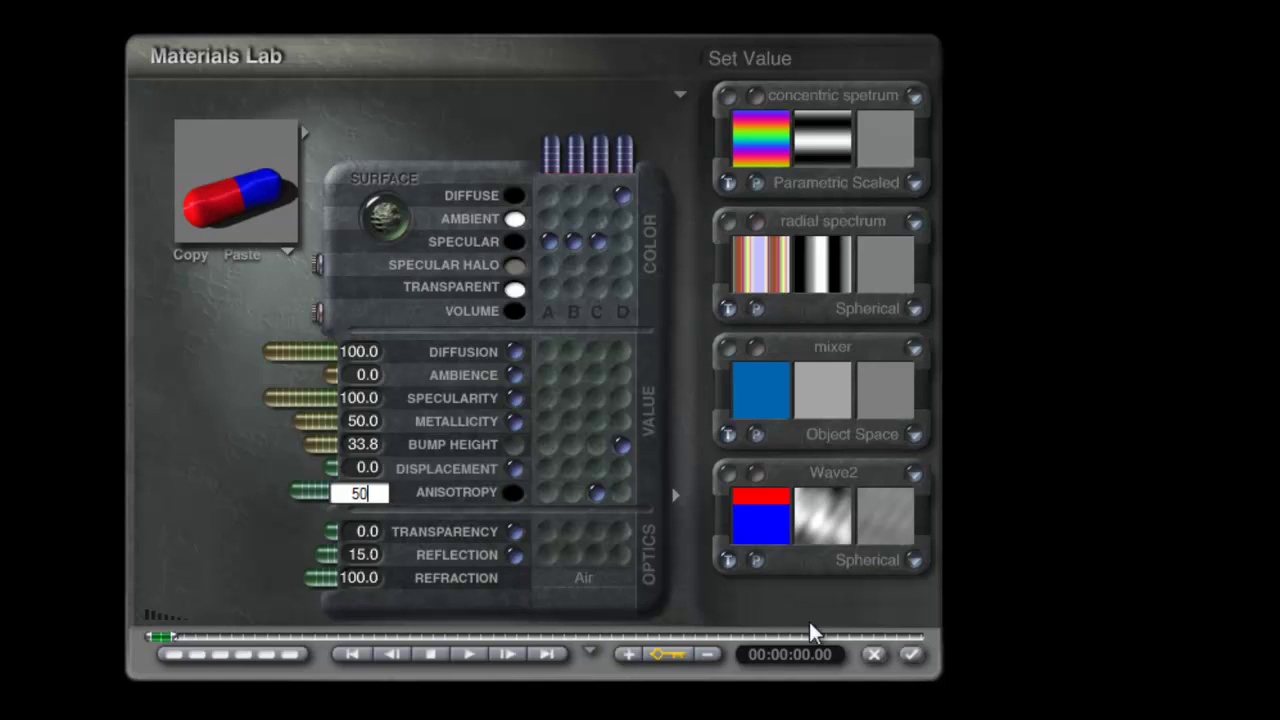
{"action": "key", "text": "Return"}
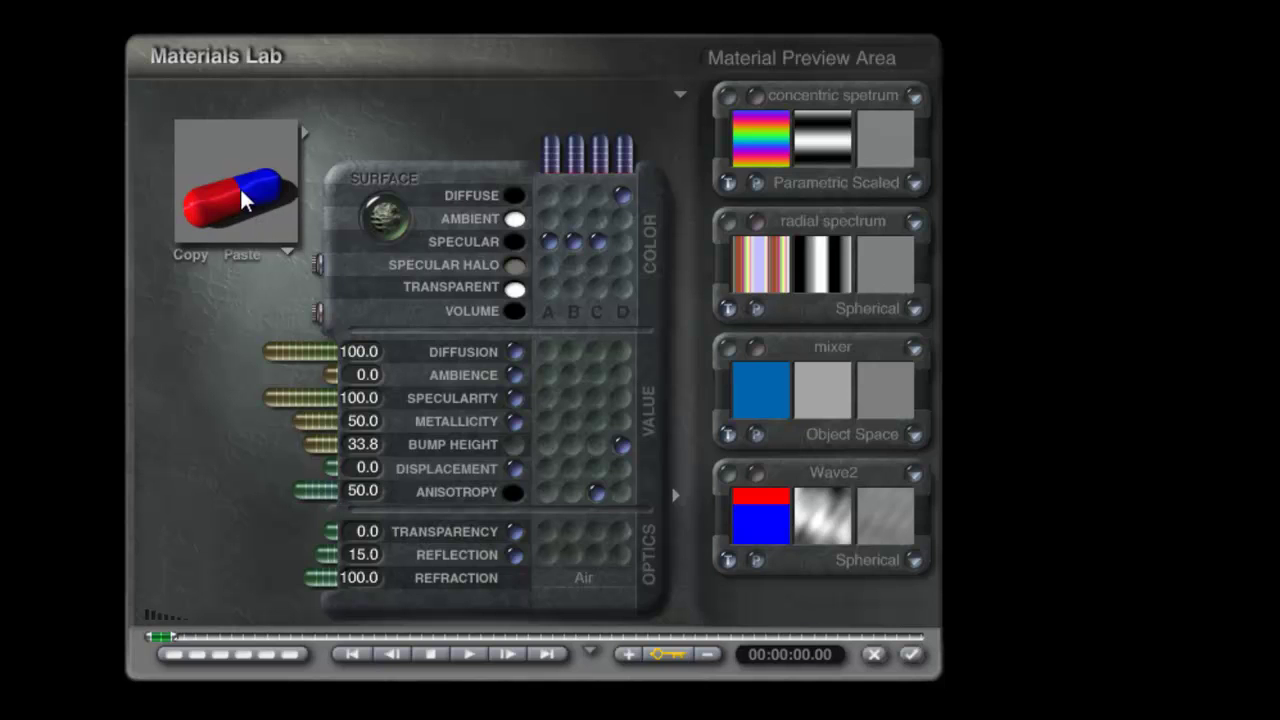
- Set the capsule material's anisotropy to 25 and rotate the material preview to check the highlights
{"action": "left_click", "coordinate": [360, 492]}
{"action": "type", "text": "25"}
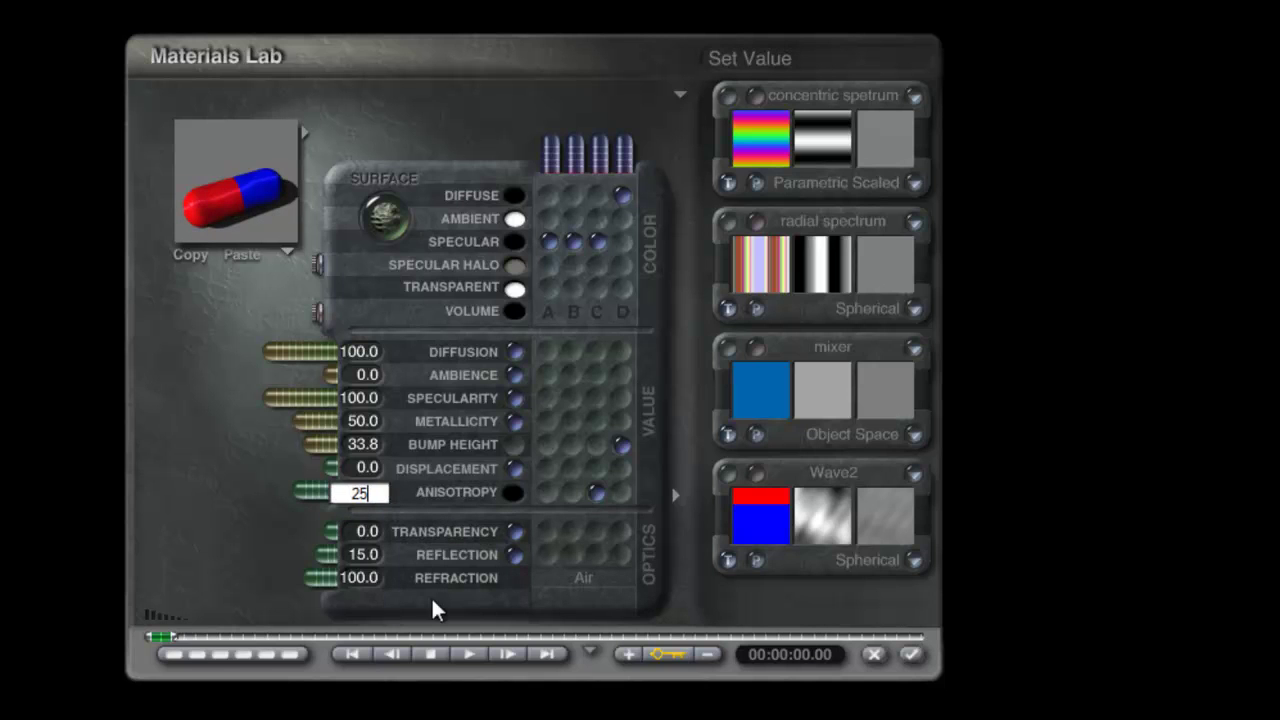
{"action": "key", "text": "Return"}
{"action": "mouse_move", "coordinate": [246, 203]}
{"action": "left_mouse_down"}
{"action": "mouse_move", "coordinate": [228, 218]}
{"action": "mouse_move", "coordinate": [245, 225]}
{"action": "left_mouse_up"}
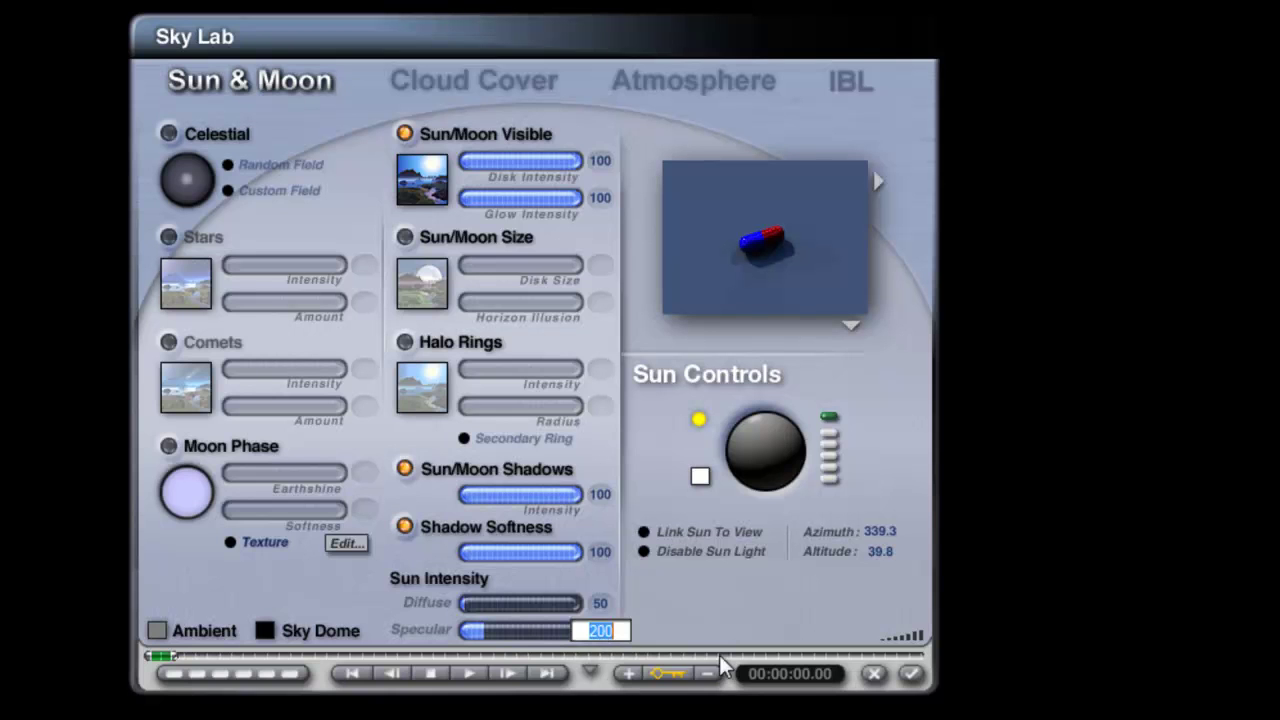
- Change the sun's specular intensity again, apply the sky settings and render the capsule
{"action": "type", "text": "0"}
{"action": "key", "text": "Return"}
{"action": "left_click", "coordinate": [911, 673]}
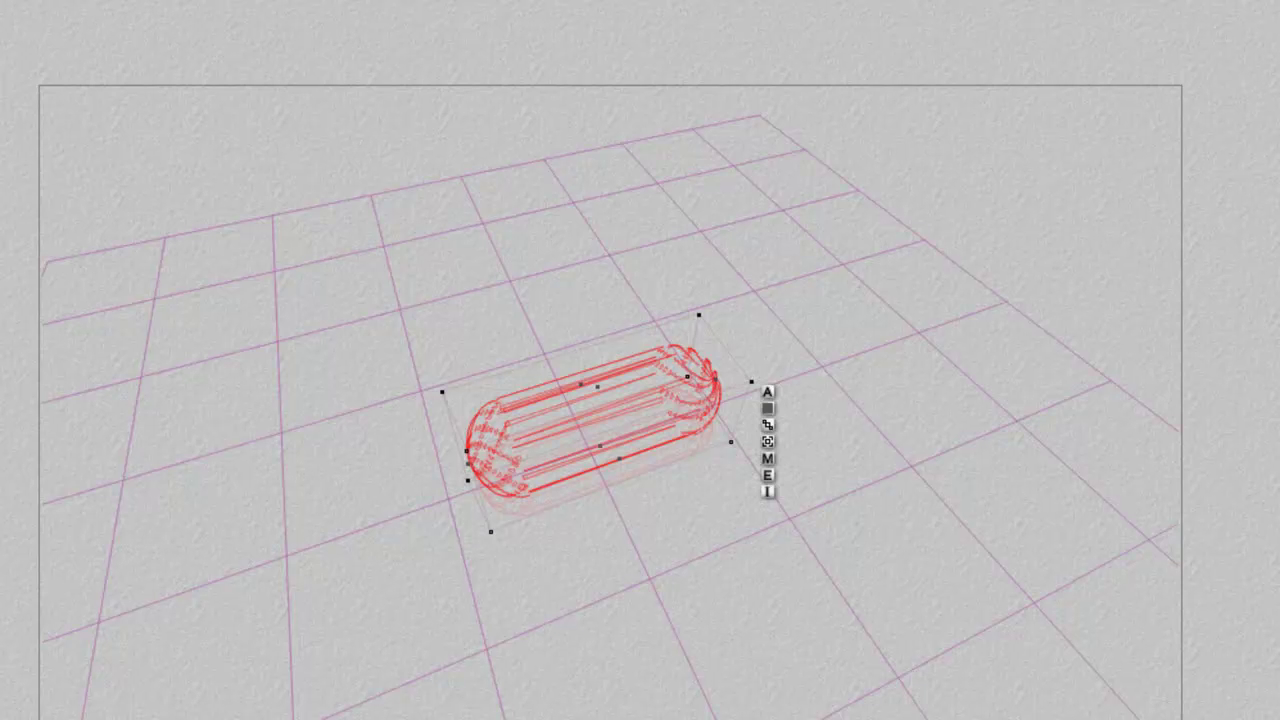
{"action": "key", "text": "ctrl+r"}
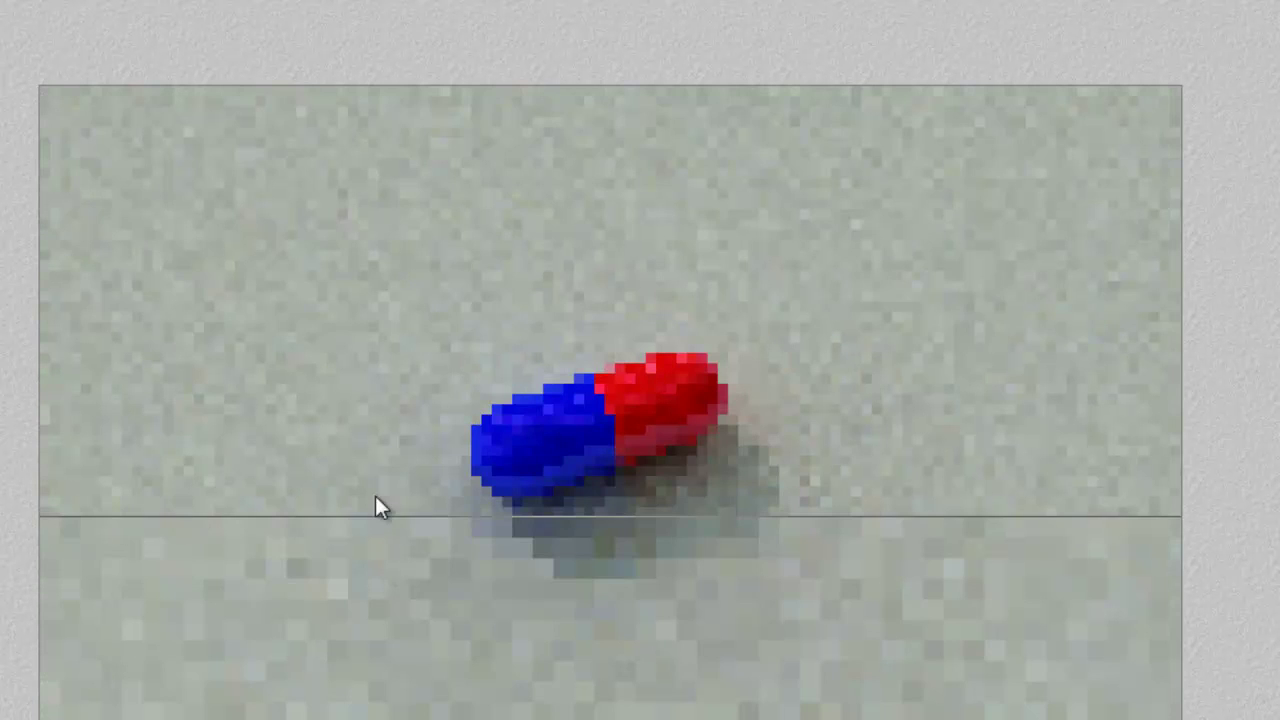
- Set the sun's diffuse intensity to 100 in the Sky Lab, and re-render the scene with a refined area around the capsule
{"action": "left_click_drag", "start_coordinate": [780, 564], "coordinate": [478, 309]}
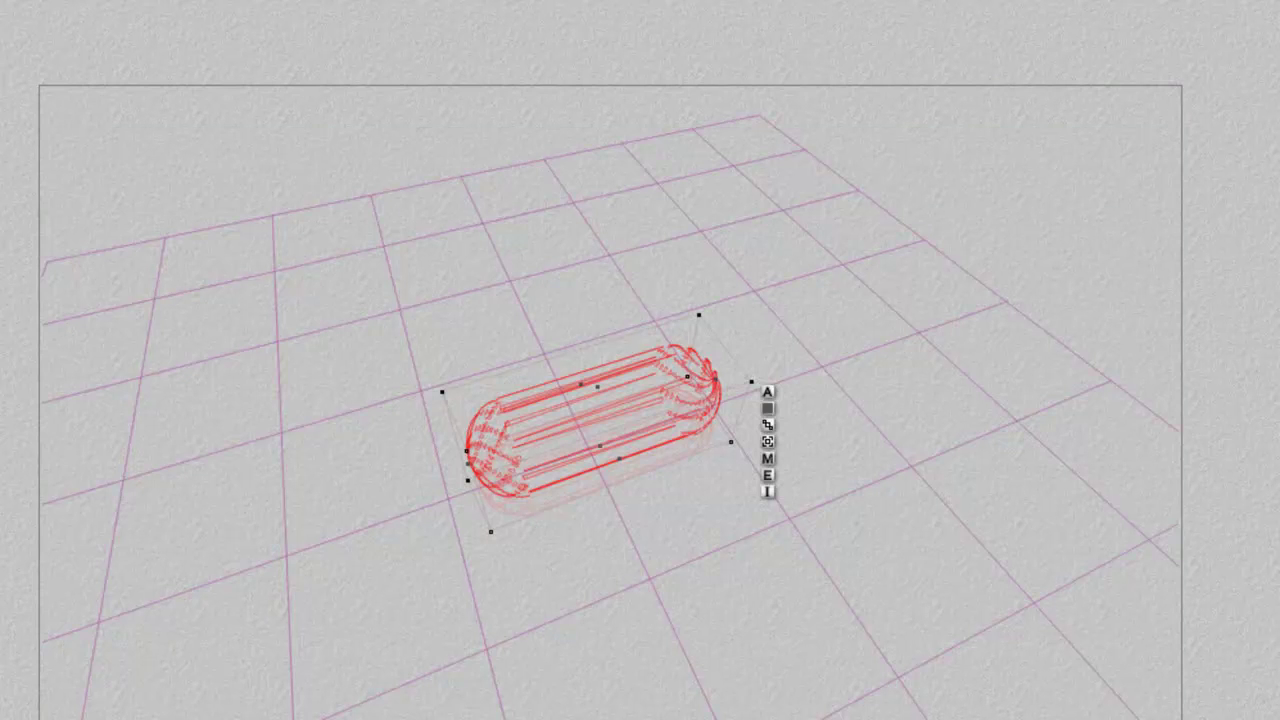
{"action": "key", "text": "ctrl+r"}
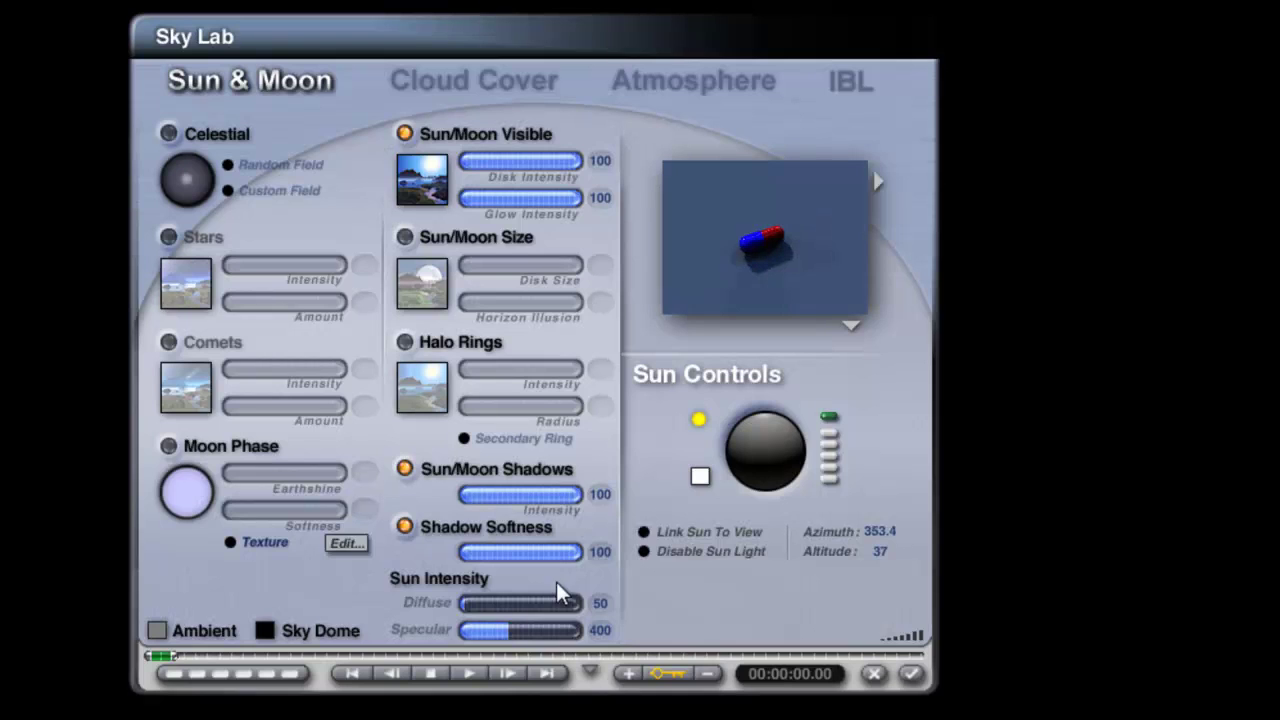
{"action": "type", "text": "100"}
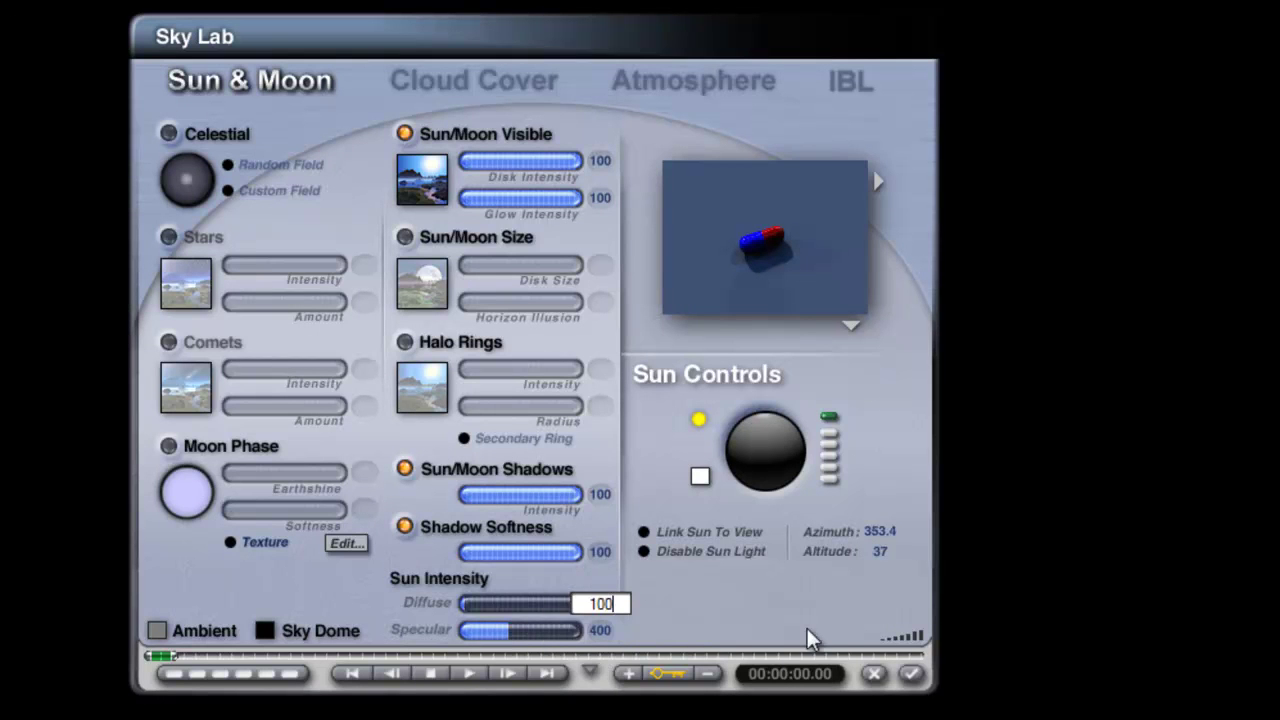
{"action": "key", "text": "Return"}
{"action": "left_click", "coordinate": [910, 673]}
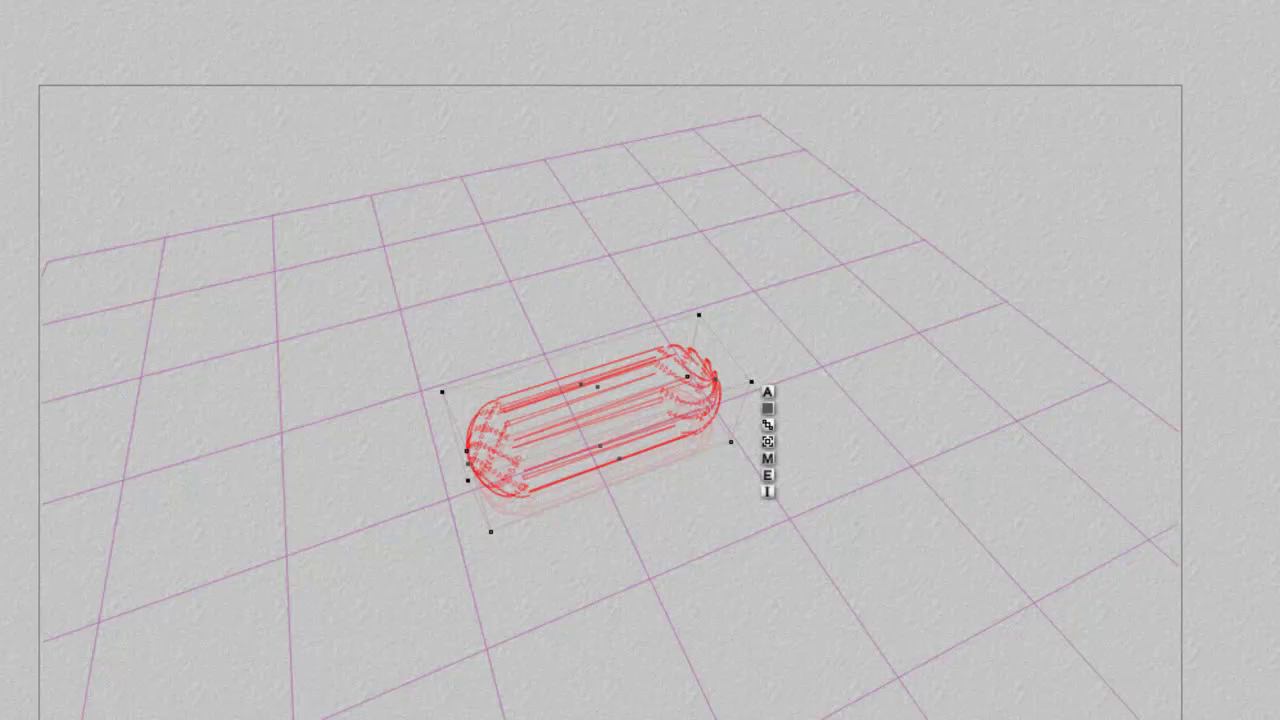
{"action": "key", "text": "ctrl+r"}
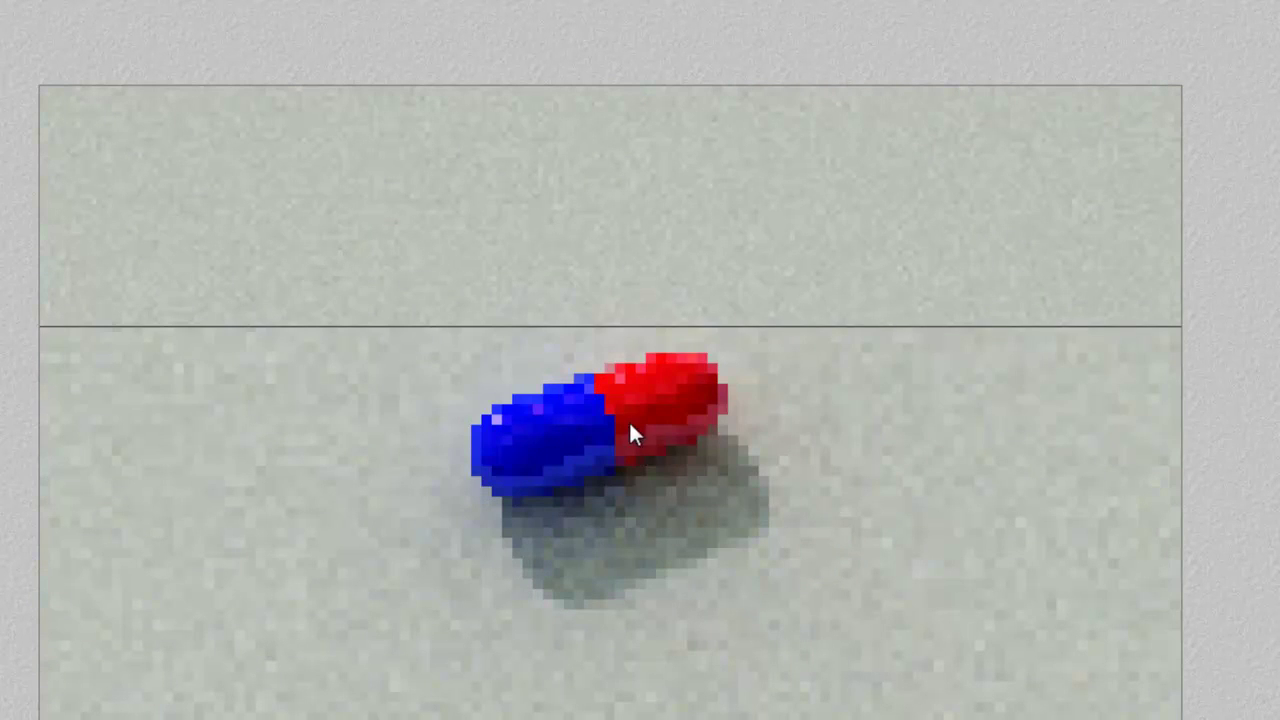
{"action": "left_click_drag", "start_coordinate": [443, 361], "coordinate": [751, 522]}
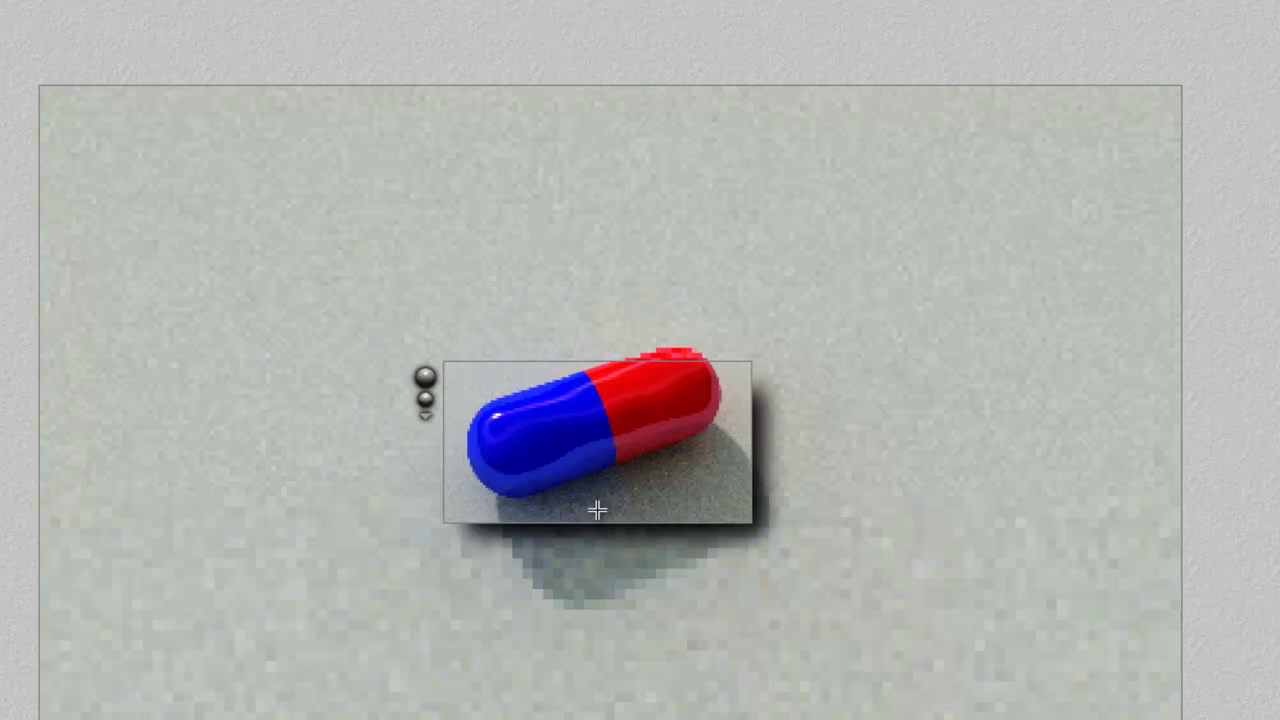
- Reposition the capsule in the overhead view, and place a slightly rotated copy of it behind the original
{"action": "key", "text": "2"}
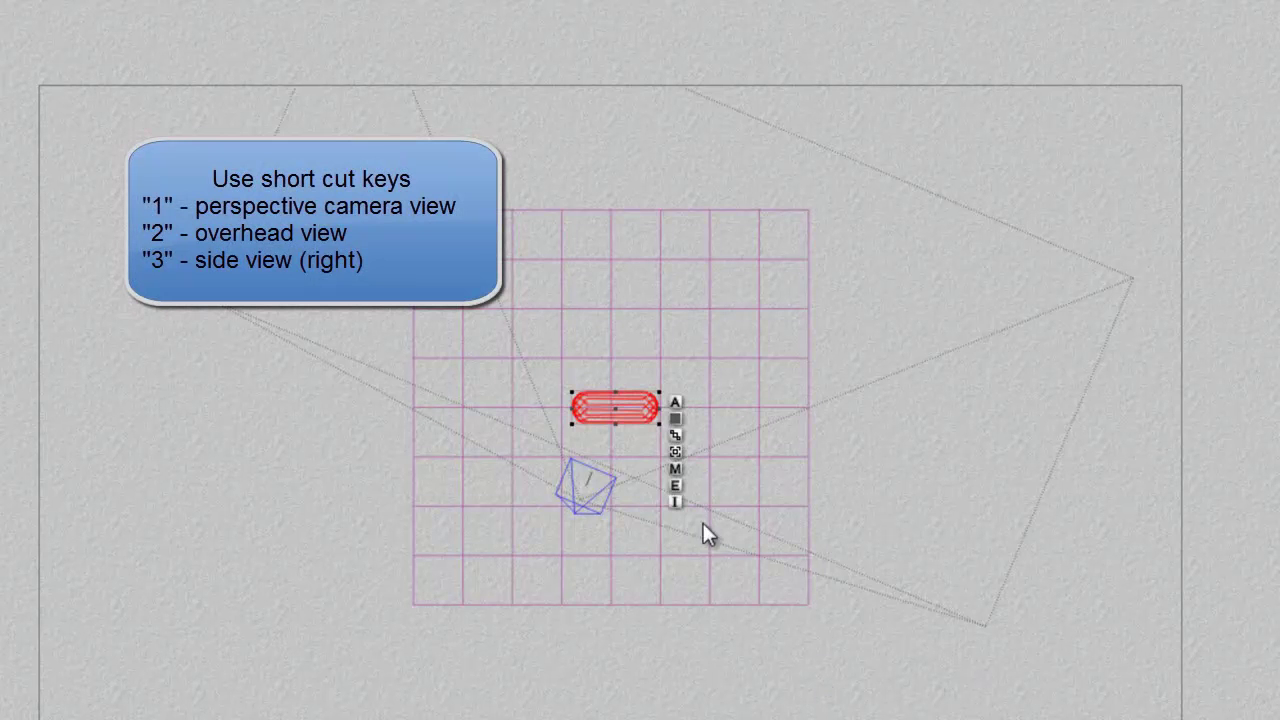
{"action": "left_click_drag", "start_coordinate": [637, 408], "coordinate": [679, 453]}
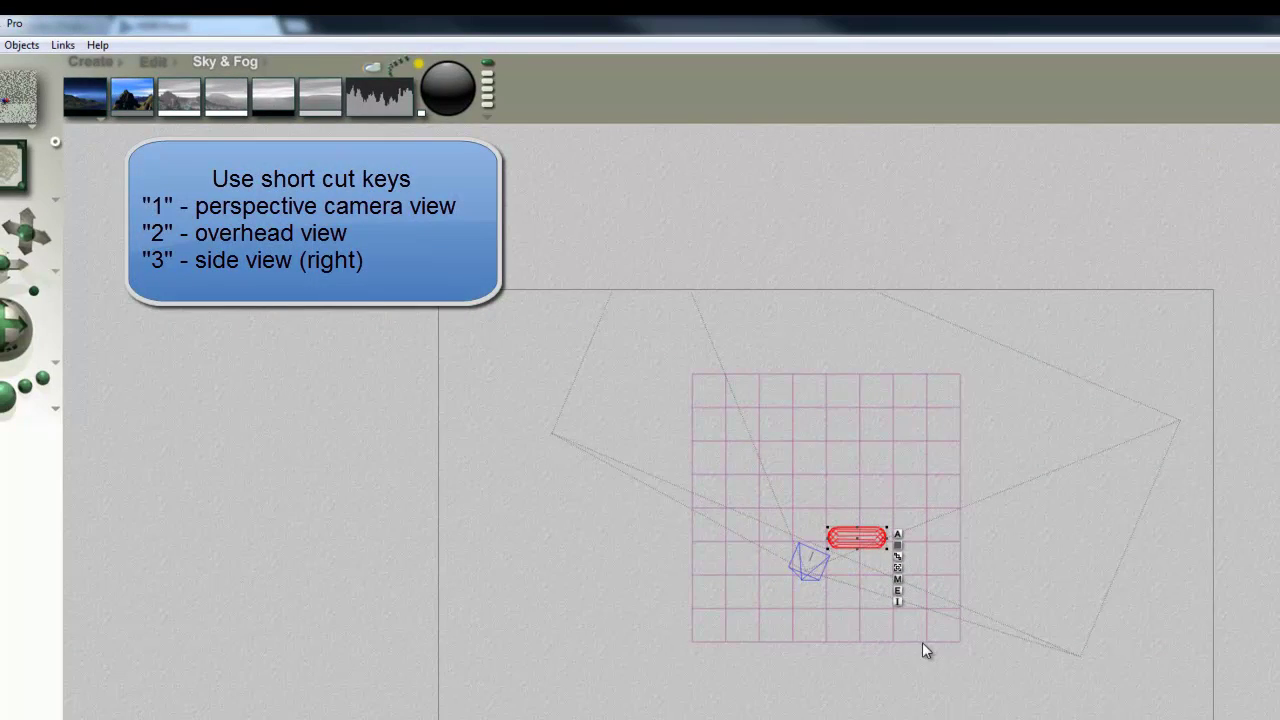
{"action": "left_click", "coordinate": [156, 62]}
{"action": "key", "text": "ctrl+c"}
{"action": "key", "text": "ctrl+v"}
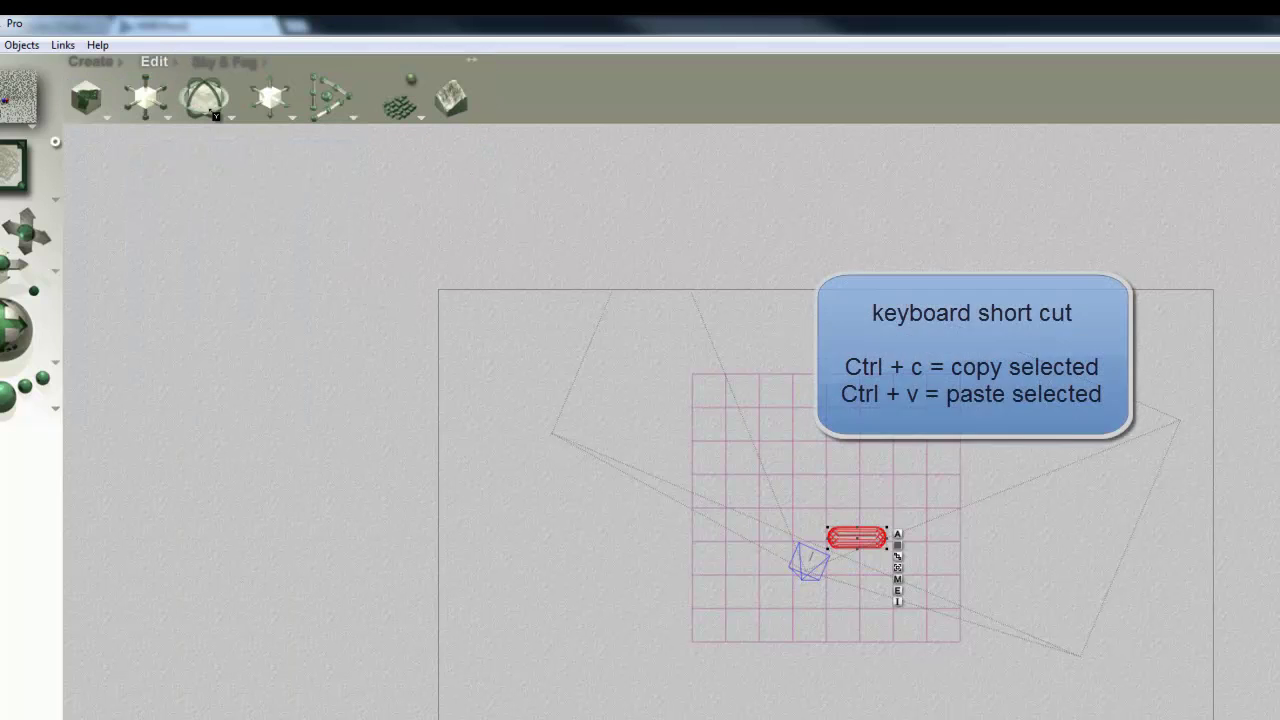
{"action": "left_click_drag", "start_coordinate": [203, 108], "coordinate": [215, 108]}
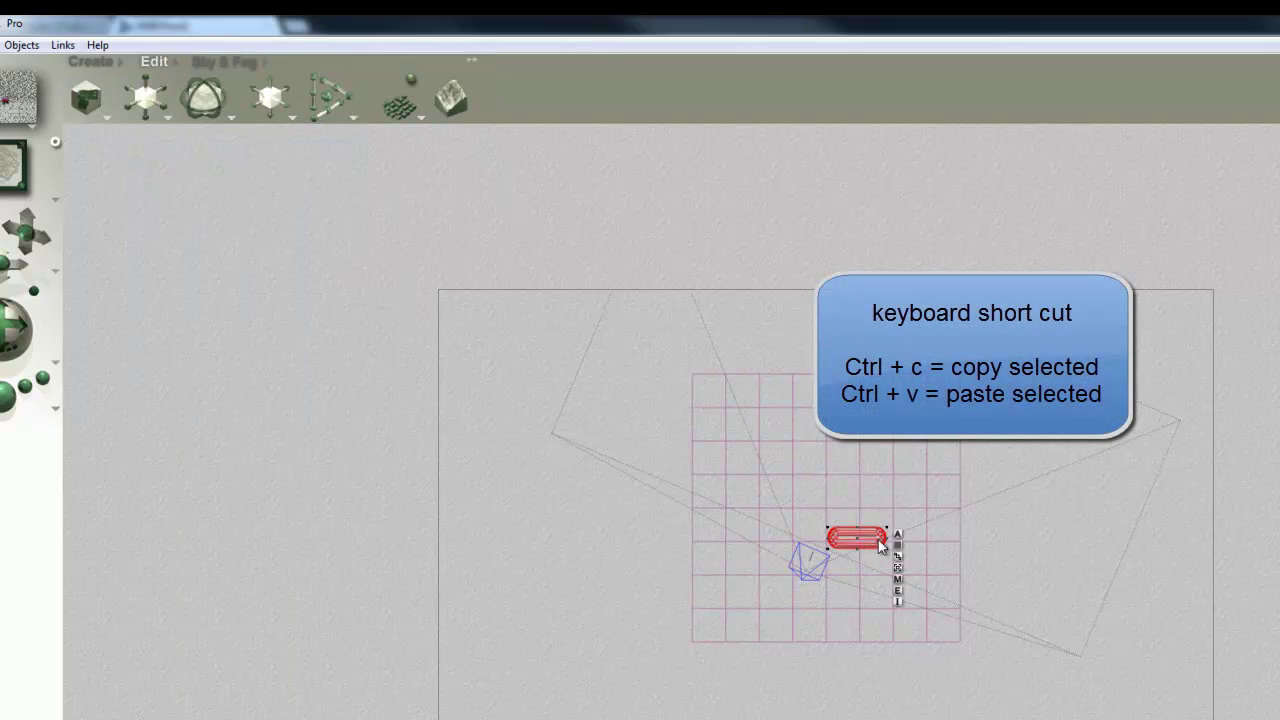
{"action": "left_click_drag", "start_coordinate": [879, 539], "coordinate": [868, 512]}
{"action": "key", "text": "1"}
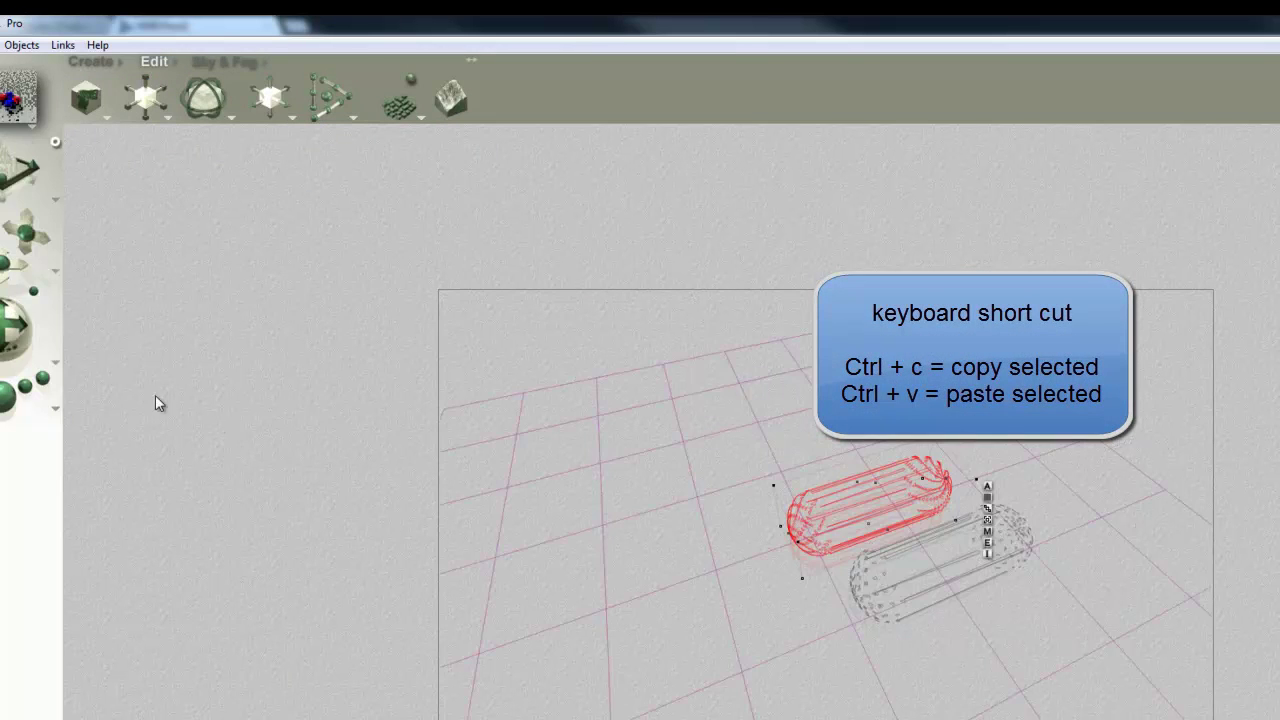
- Duplicate the copied capsule, move the duplicate to a free spot on the plane and rotate it slightly
{"action": "left_click_drag", "start_coordinate": [222, 100], "coordinate": [234, 100]}
{"action": "left_click", "coordinate": [15, 410]}
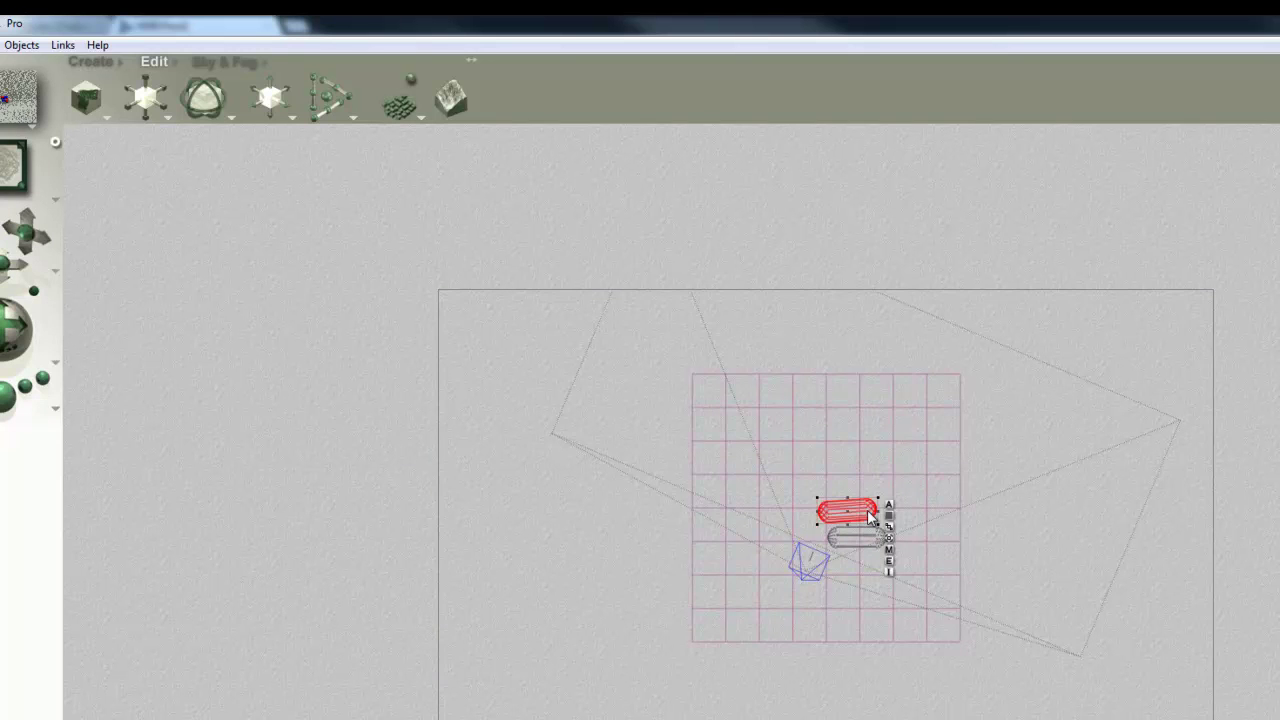
{"action": "key", "text": "ctrl+d"}
{"action": "left_click_drag", "start_coordinate": [863, 517], "coordinate": [812, 488]}
{"action": "left_click_drag", "start_coordinate": [203, 108], "coordinate": [204, 108]}
{"action": "key", "text": "1"}
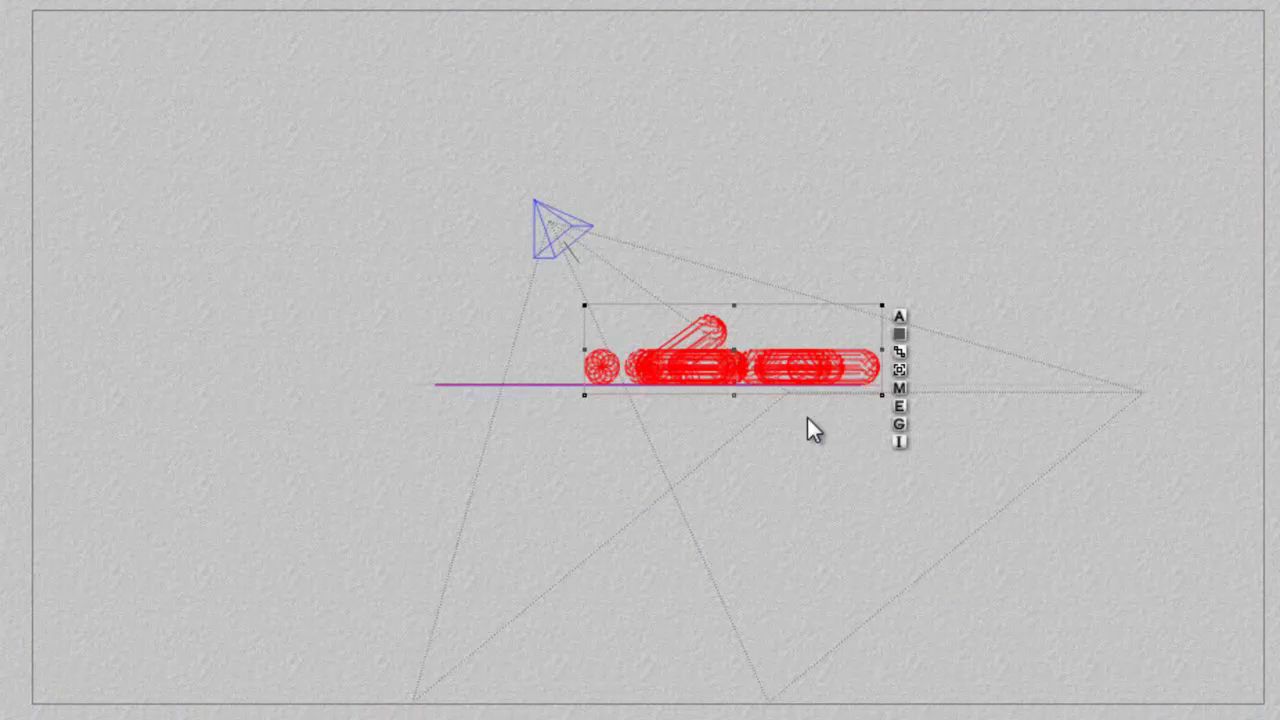
- Open the material of all the grouped capsules and adjust the scale of the Wave2 texture
{"action": "left_click", "coordinate": [900, 390]}
{"action": "left_click", "coordinate": [1245, 265]}
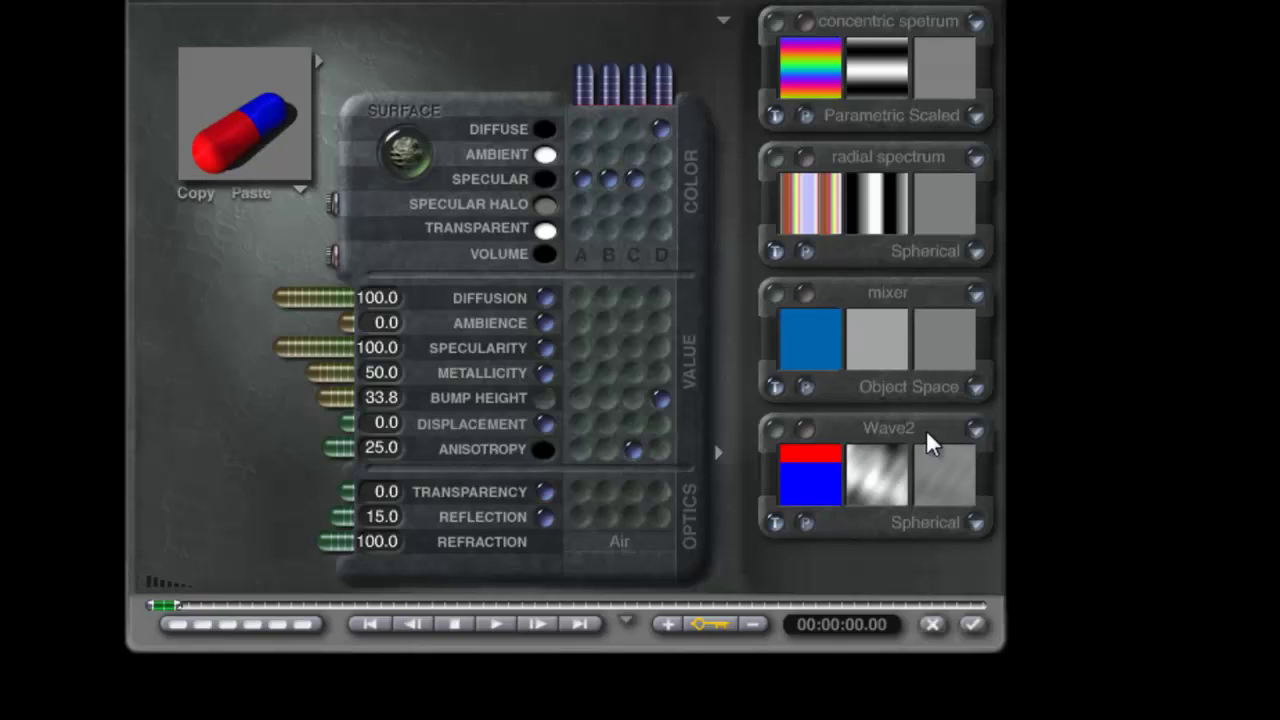
{"action": "left_click", "coordinate": [777, 431]}
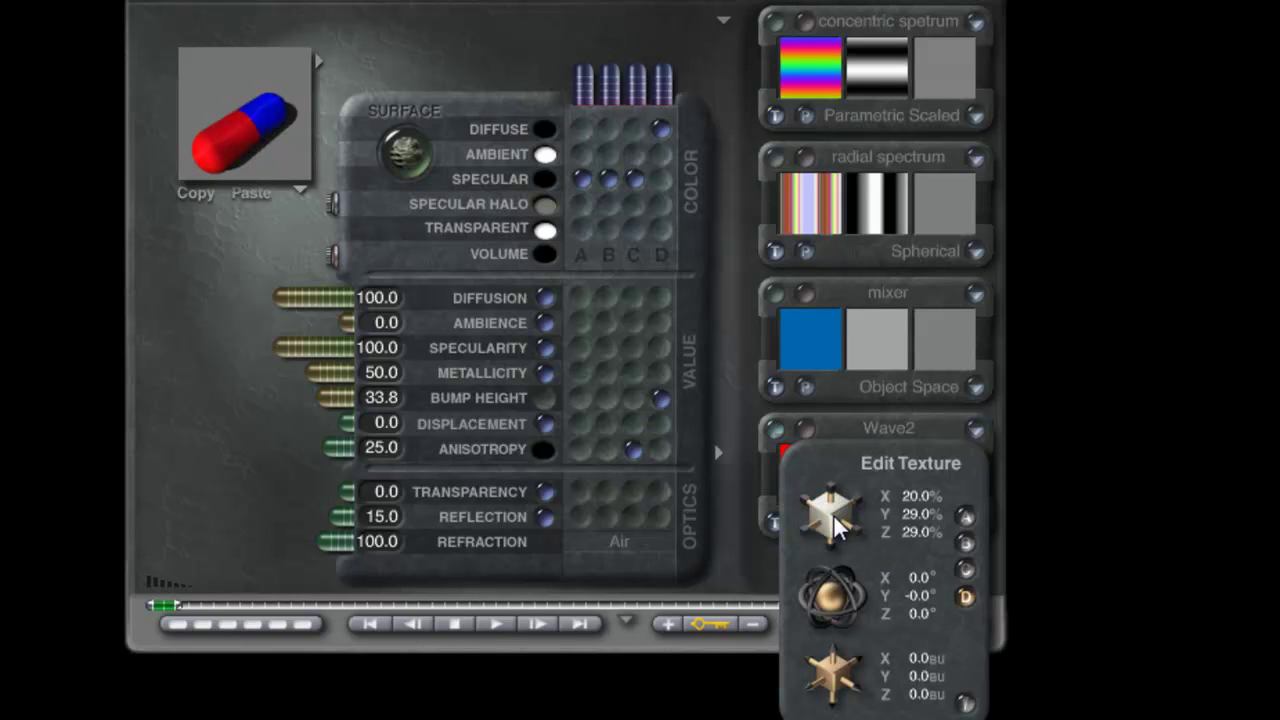
{"action": "left_click_drag", "start_coordinate": [833, 514], "coordinate": [821, 516]}
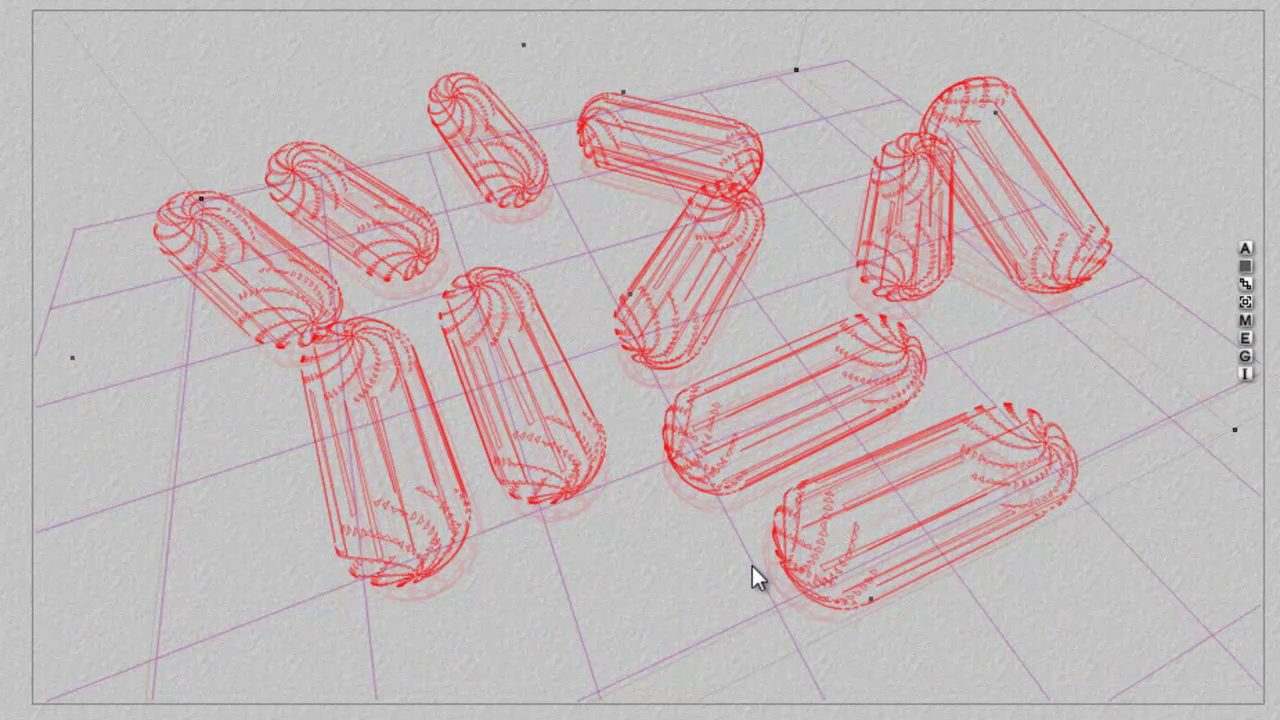
- Enable depth of field in the render options, focused on the front-centre capsule, with a lens radius of 0.05
{"action": "key", "text": "2"}
{"action": "left_click", "coordinate": [600, 347]}
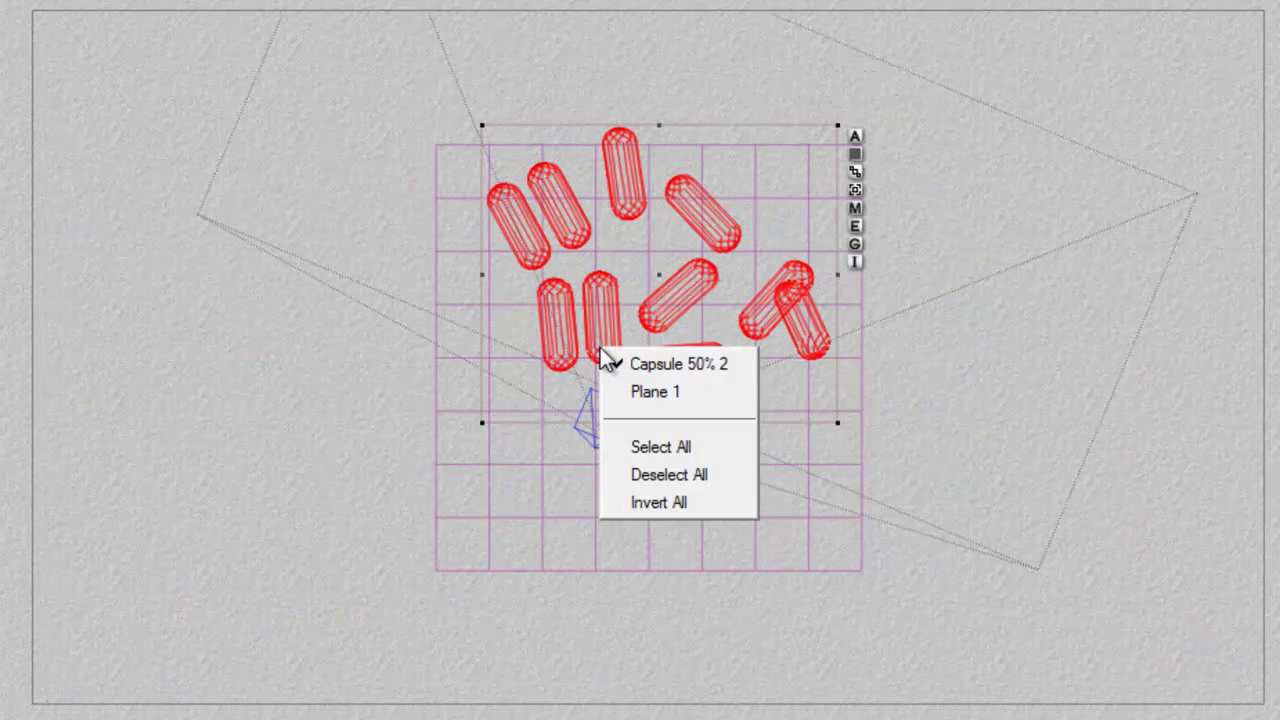
{"action": "left_click", "coordinate": [650, 366]}
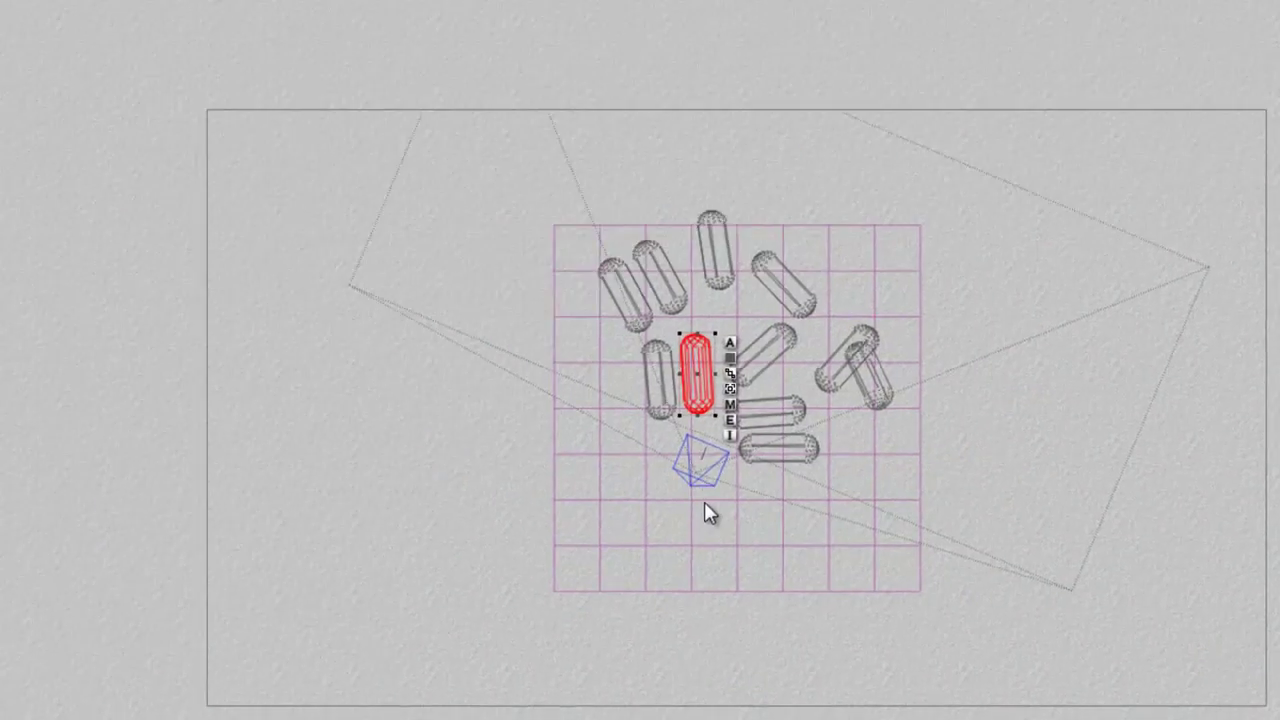
{"action": "key", "text": "1"}
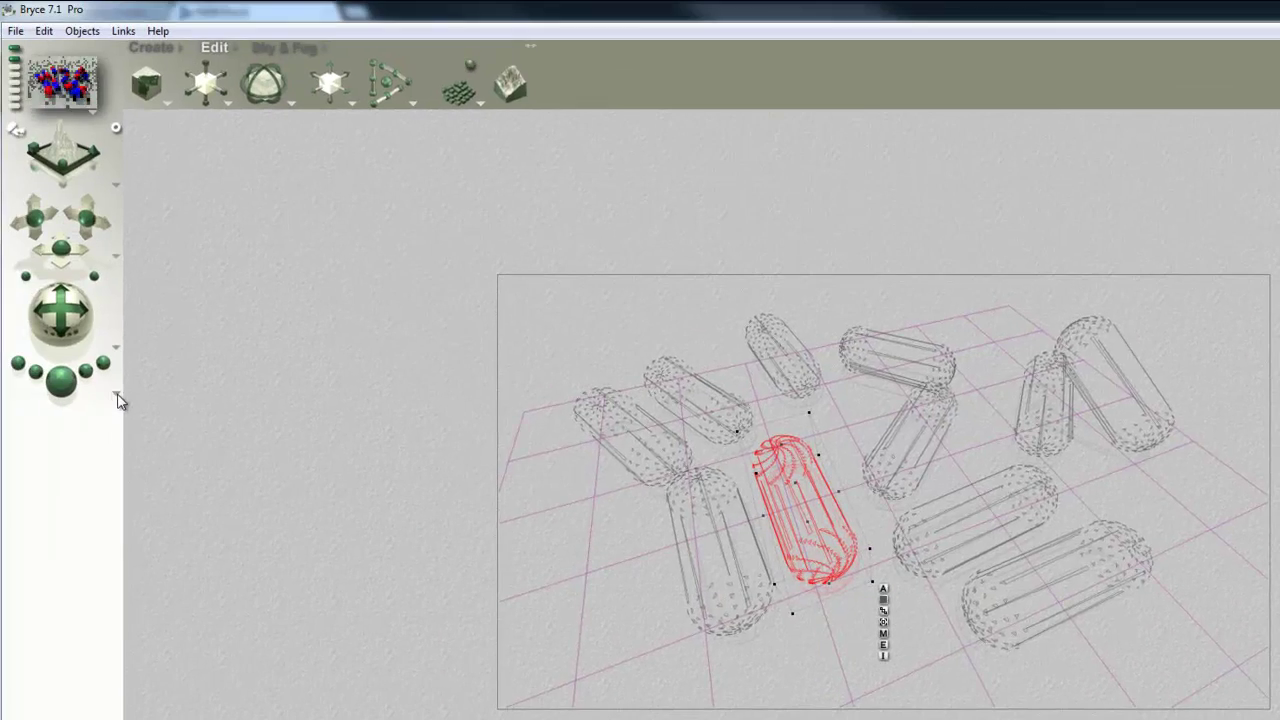
{"action": "left_click", "coordinate": [116, 396]}
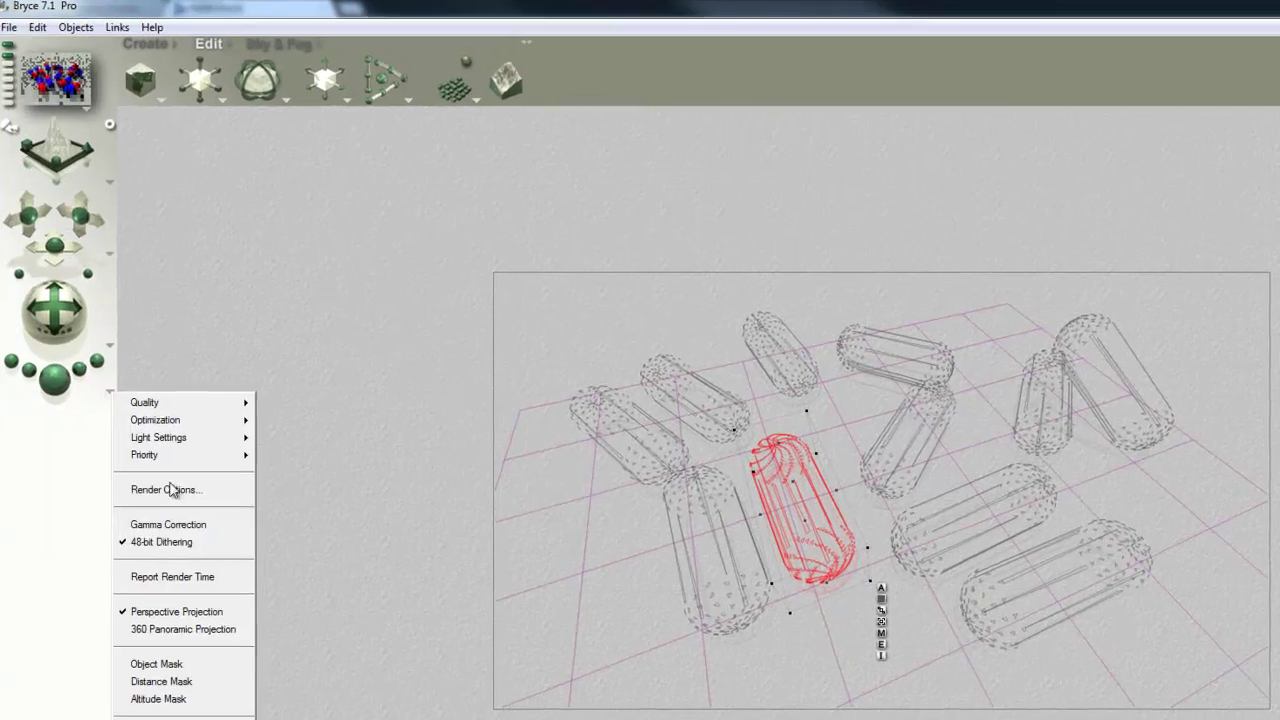
{"action": "left_click", "coordinate": [170, 491]}
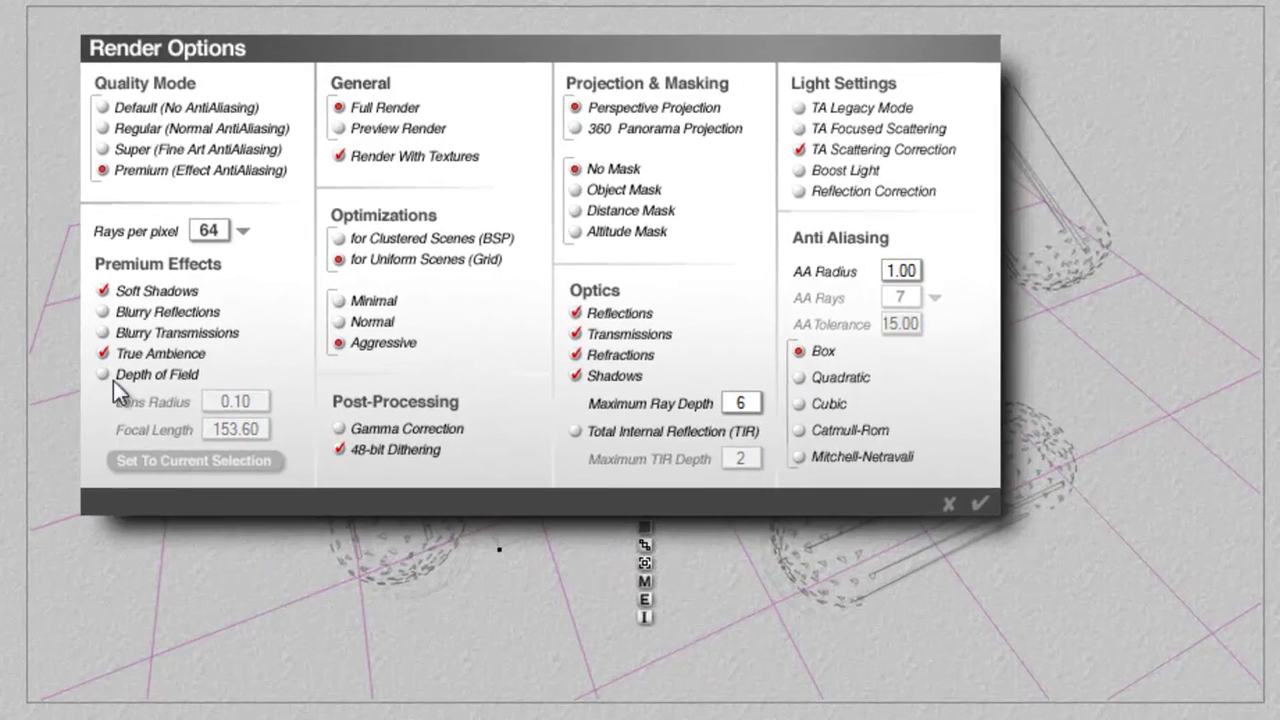
{"action": "left_click", "coordinate": [104, 374]}
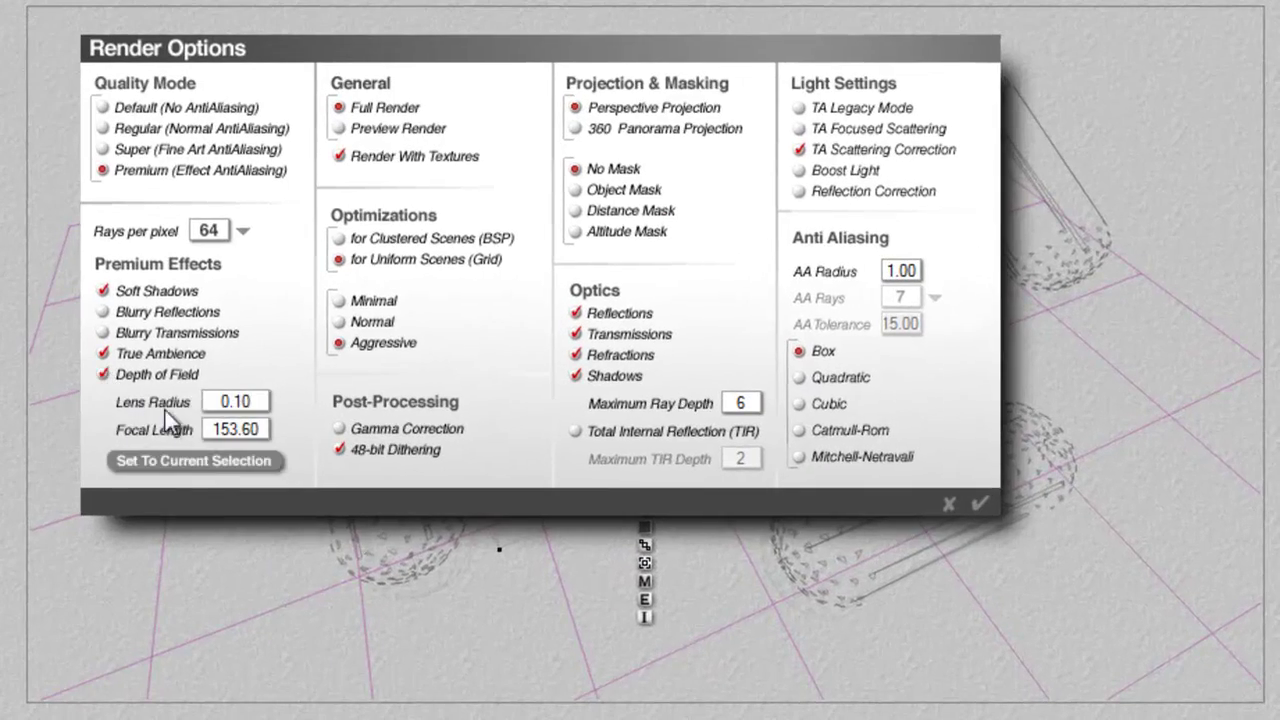
{"action": "left_click", "coordinate": [206, 461]}
{"action": "left_click_drag", "start_coordinate": [250, 404], "coordinate": [237, 403]}
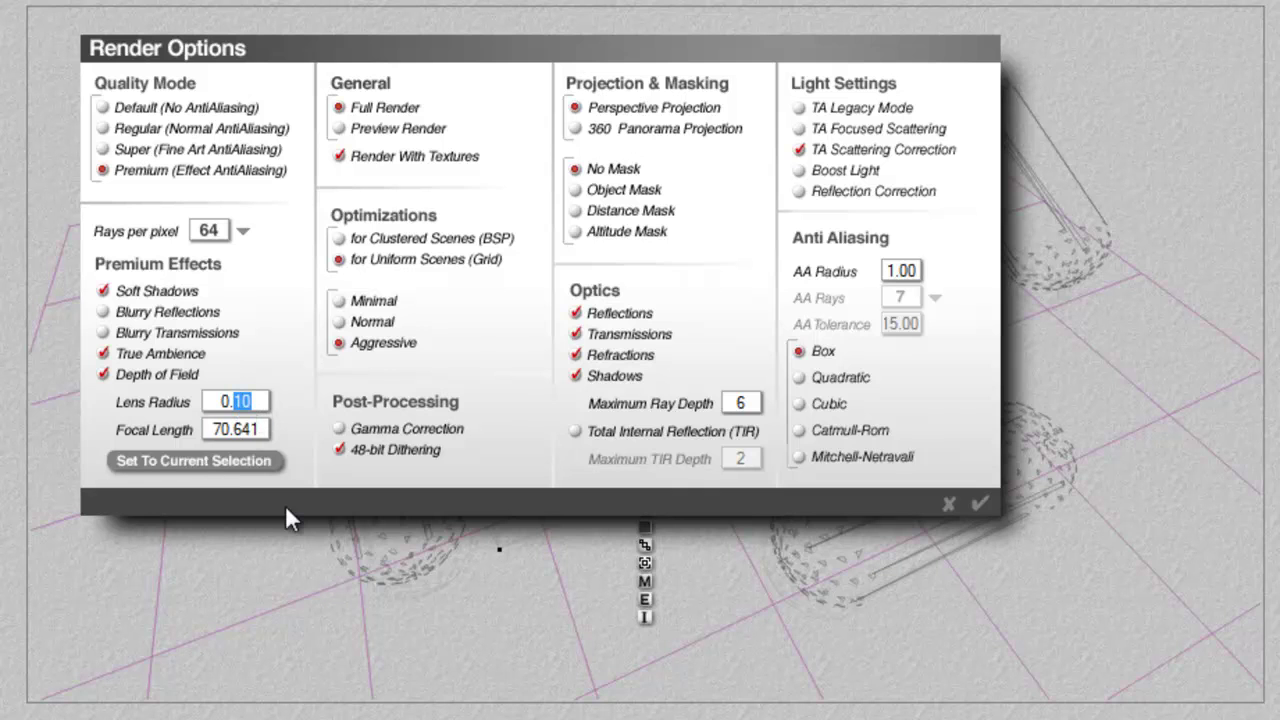
{"action": "type", "text": "05"}
{"action": "left_click", "coordinate": [978, 500]}
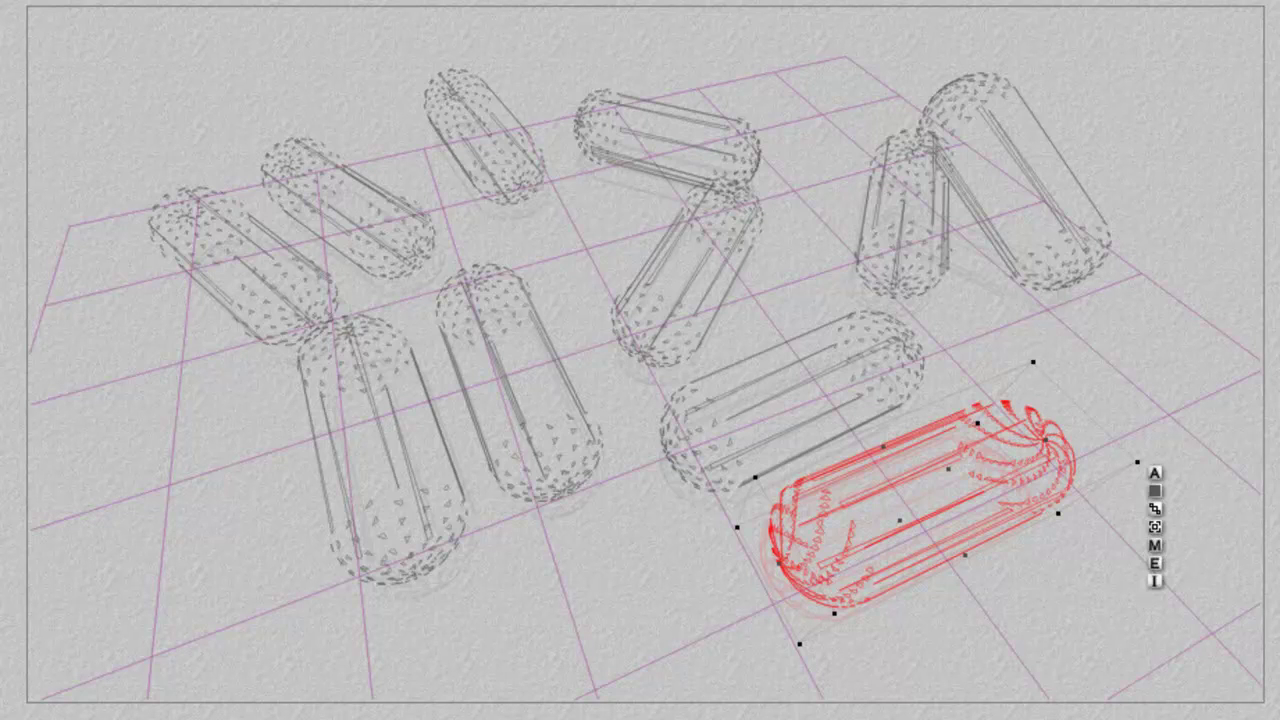
- Try a depth-of-field lens radius of 0.20 with 16 rays per pixel in the render options
{"action": "left_click", "coordinate": [270, 625]}
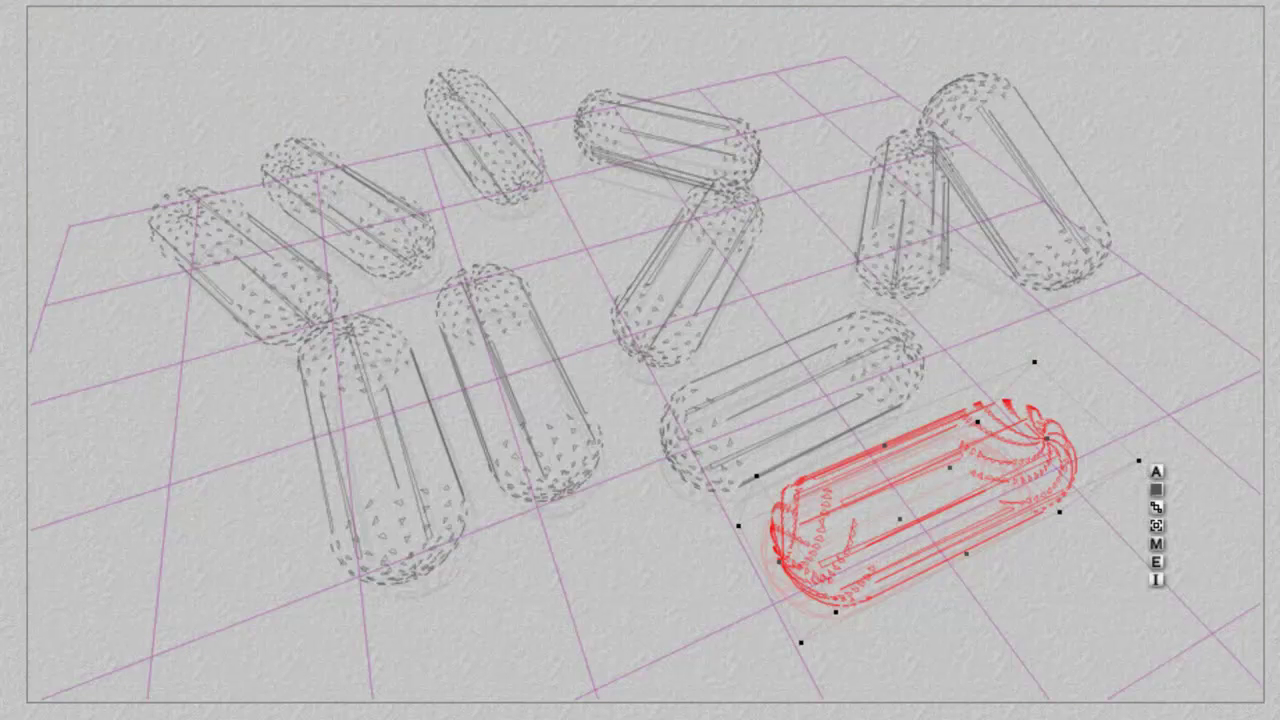
{"action": "key", "text": "ctrl+alt+r"}
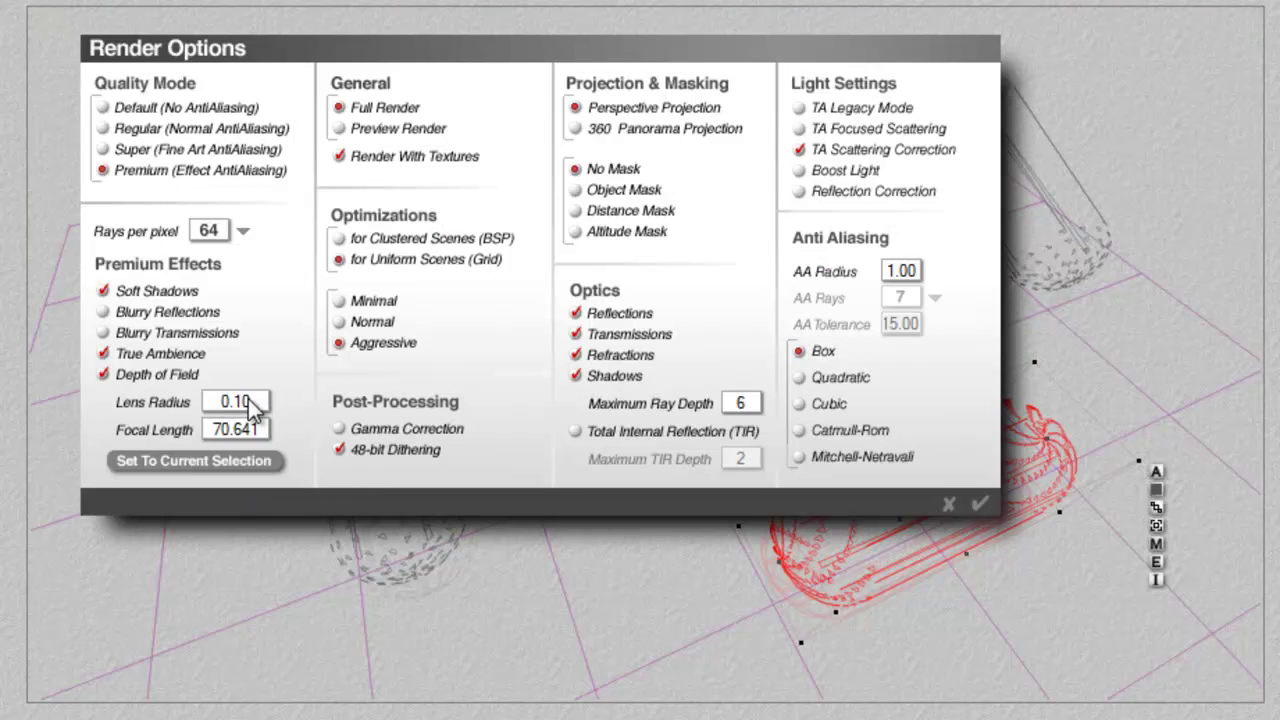
{"action": "key", "text": "BackSpace"}
{"action": "key", "text": "BackSpace"}
{"action": "key", "text": "BackSpace"}
{"action": "type", "text": ".2"}
{"action": "left_click", "coordinate": [245, 231]}
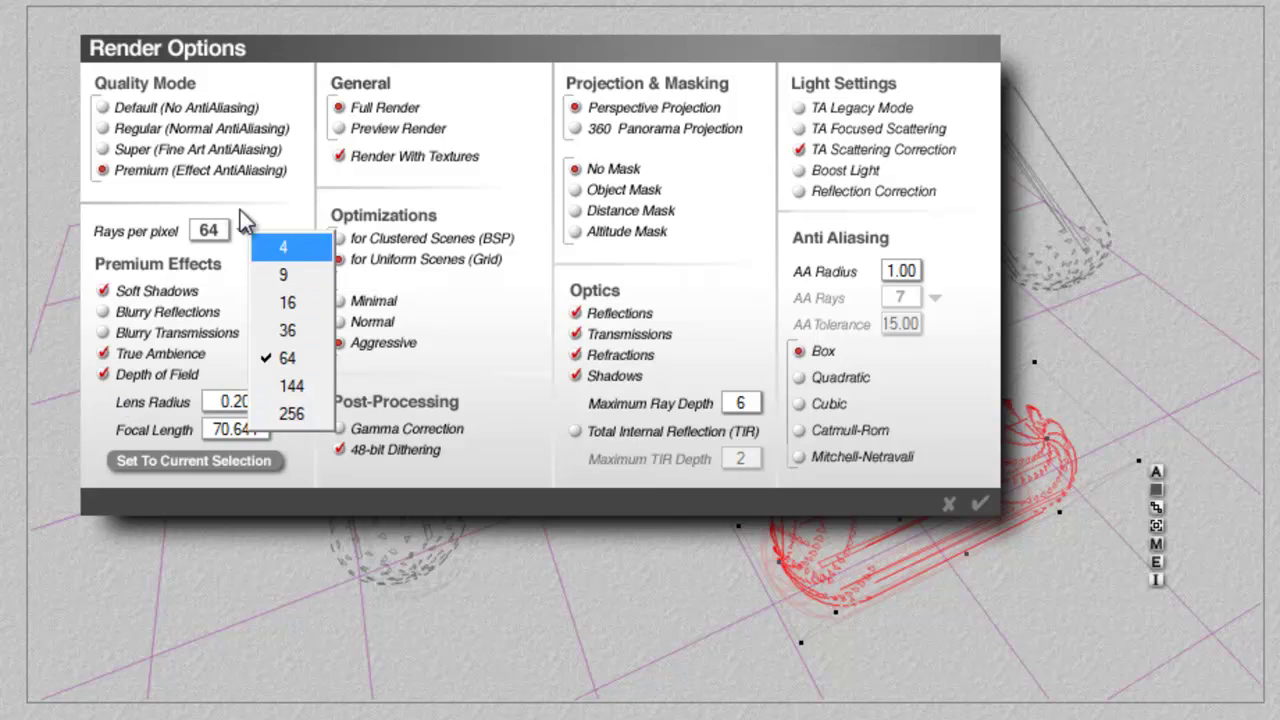
{"action": "left_click", "coordinate": [286, 302]}
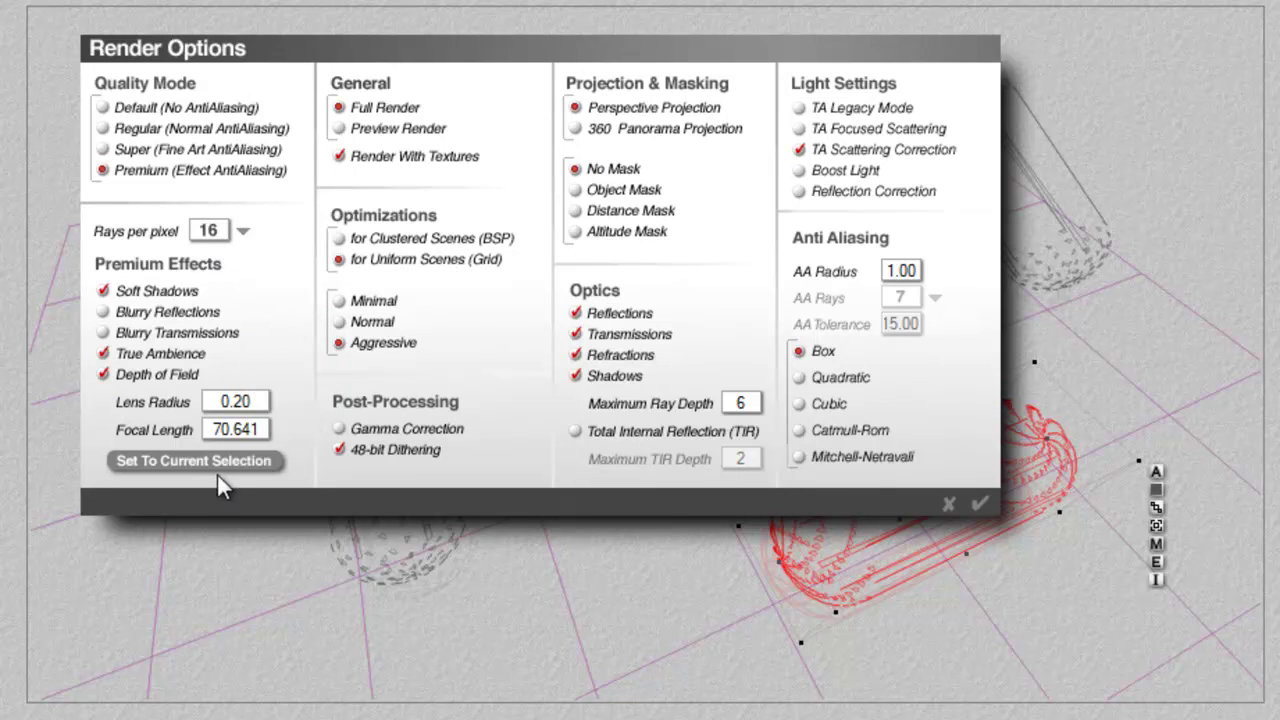
- Set the depth-of-field lens radius to 0.15 and apply the render options
{"action": "key", "text": "BackSpace"}
{"action": "key", "text": "BackSpace"}
{"action": "key", "text": "BackSpace"}
{"action": "type", "text": ".15"}
{"action": "left_click", "coordinate": [981, 502]}
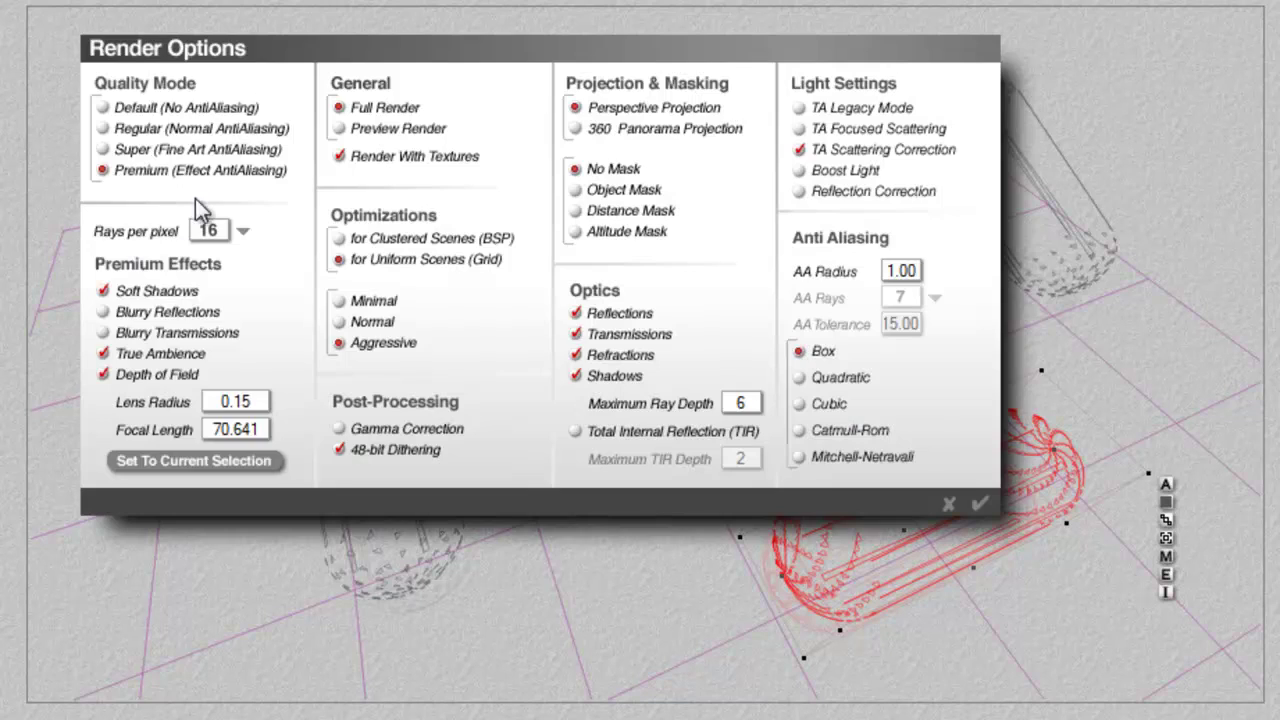
- Set the render quality to 256 rays per pixel and apply the render options
{"action": "left_click", "coordinate": [243, 231]}
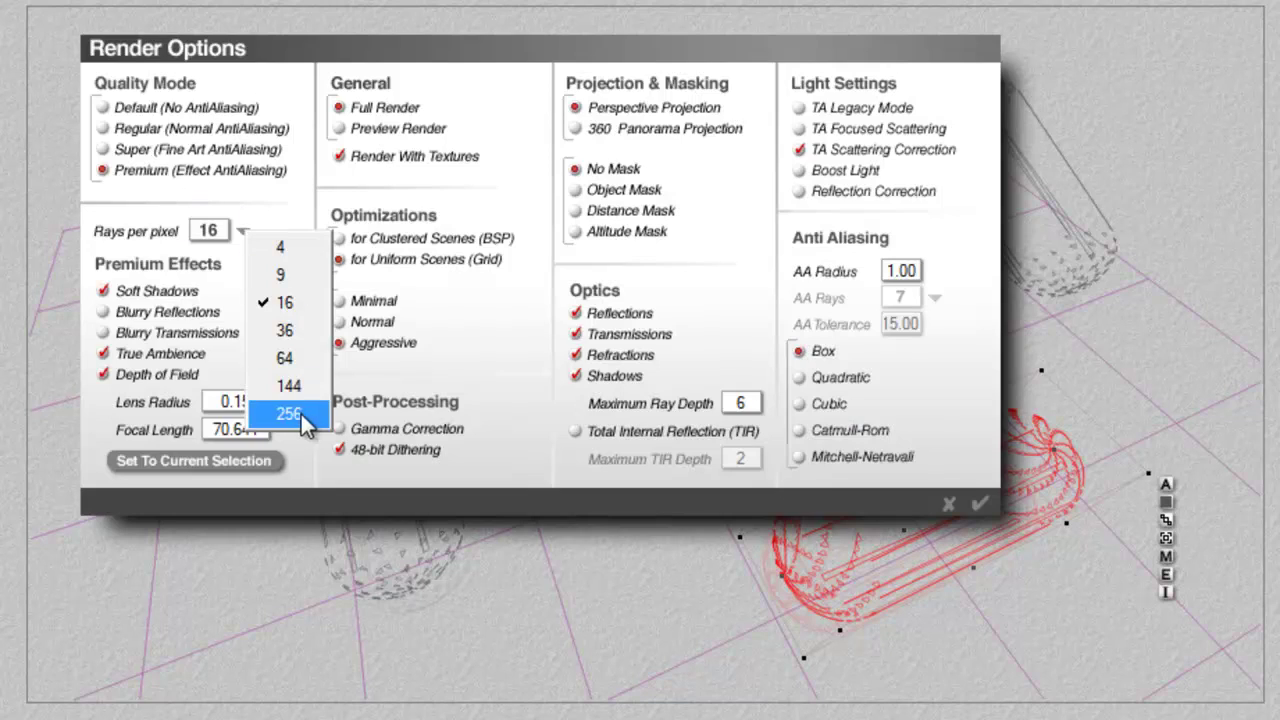
{"action": "left_click", "coordinate": [301, 414]}
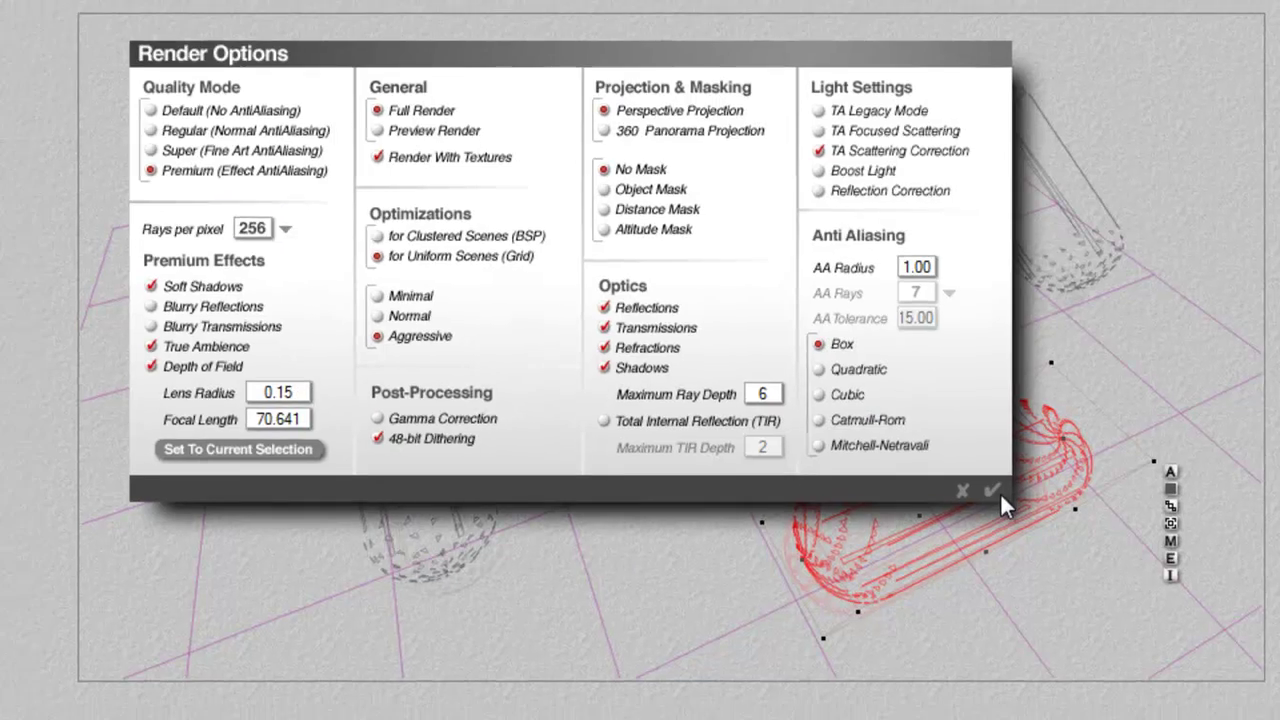
{"action": "left_click", "coordinate": [979, 502]}
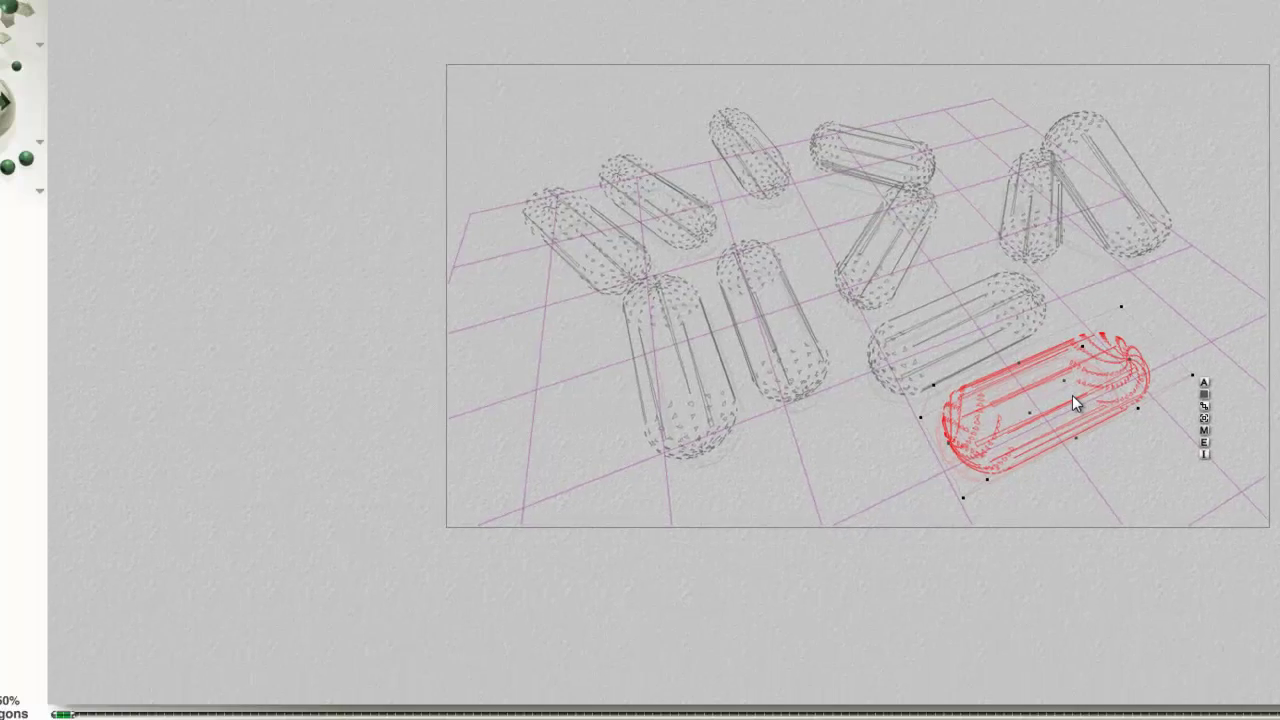
{"action": "left_click", "coordinate": [62, 180]}
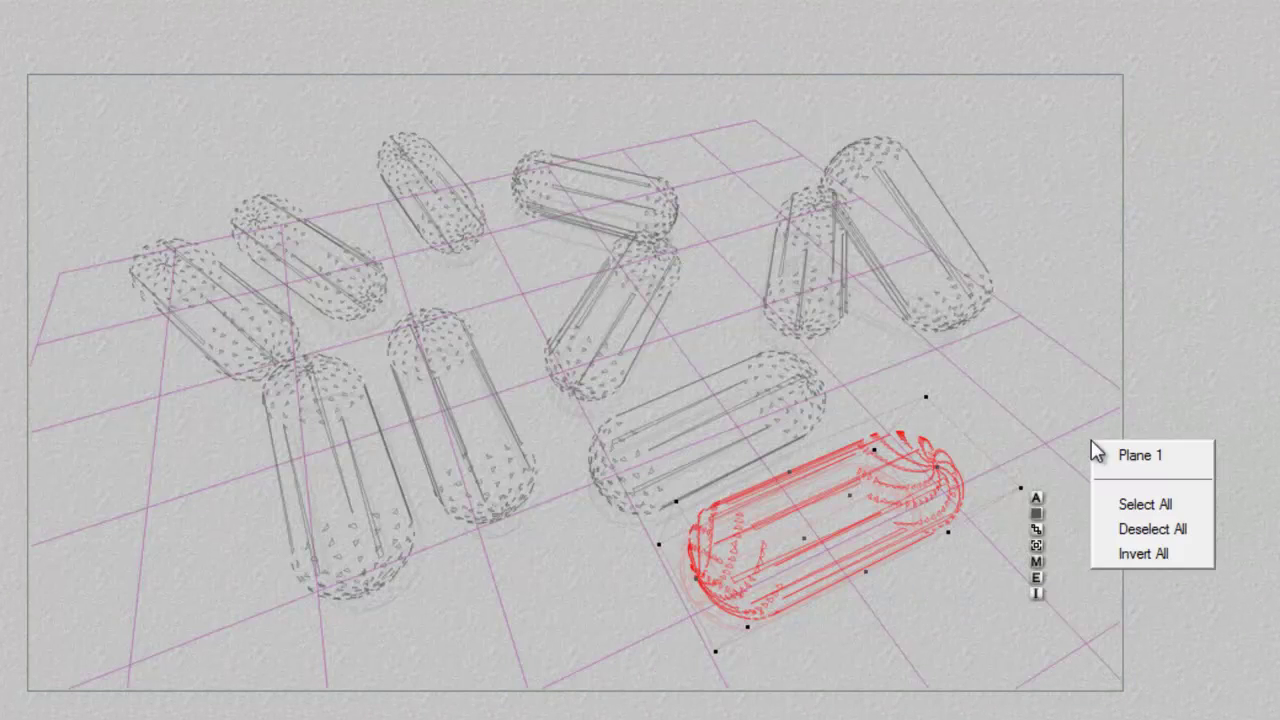
- Select the ground plane, Plane 1, and set its material's reflection to 15
{"action": "left_click", "coordinate": [1110, 449]}
{"action": "left_click", "coordinate": [1106, 646]}
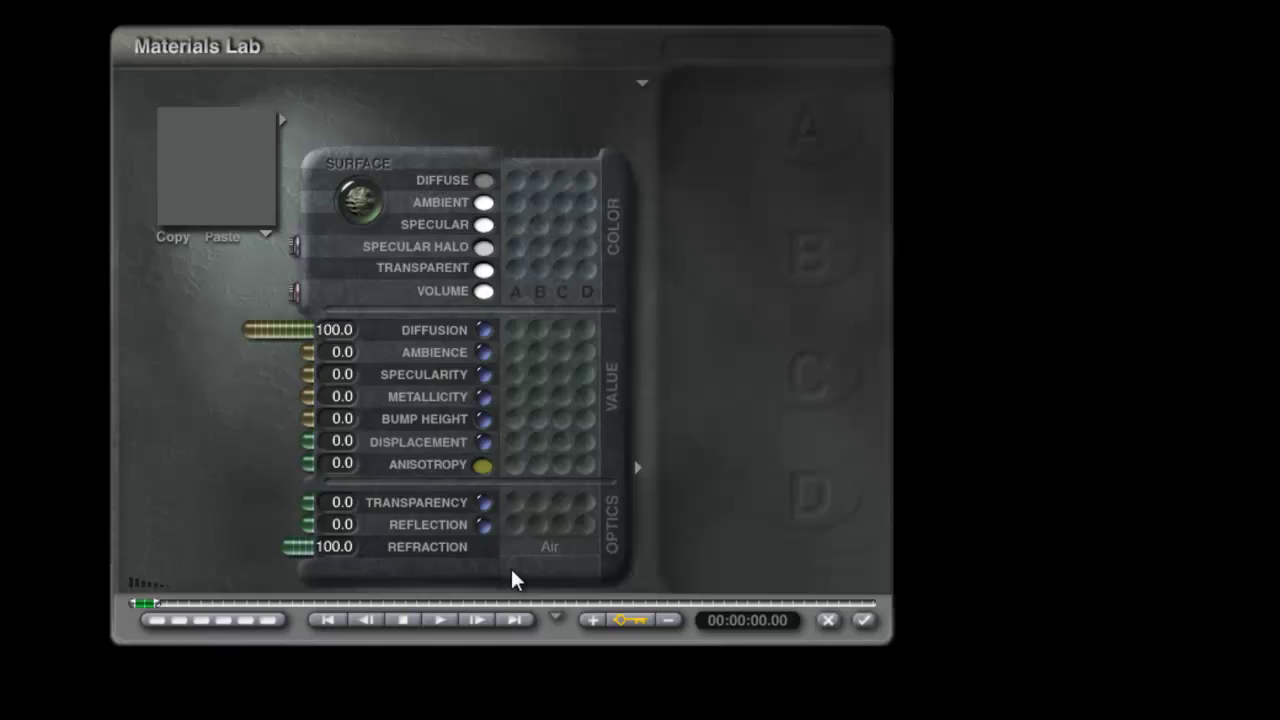
{"action": "left_click", "coordinate": [334, 526]}
{"action": "type", "text": "15"}
{"action": "key", "text": "Return"}
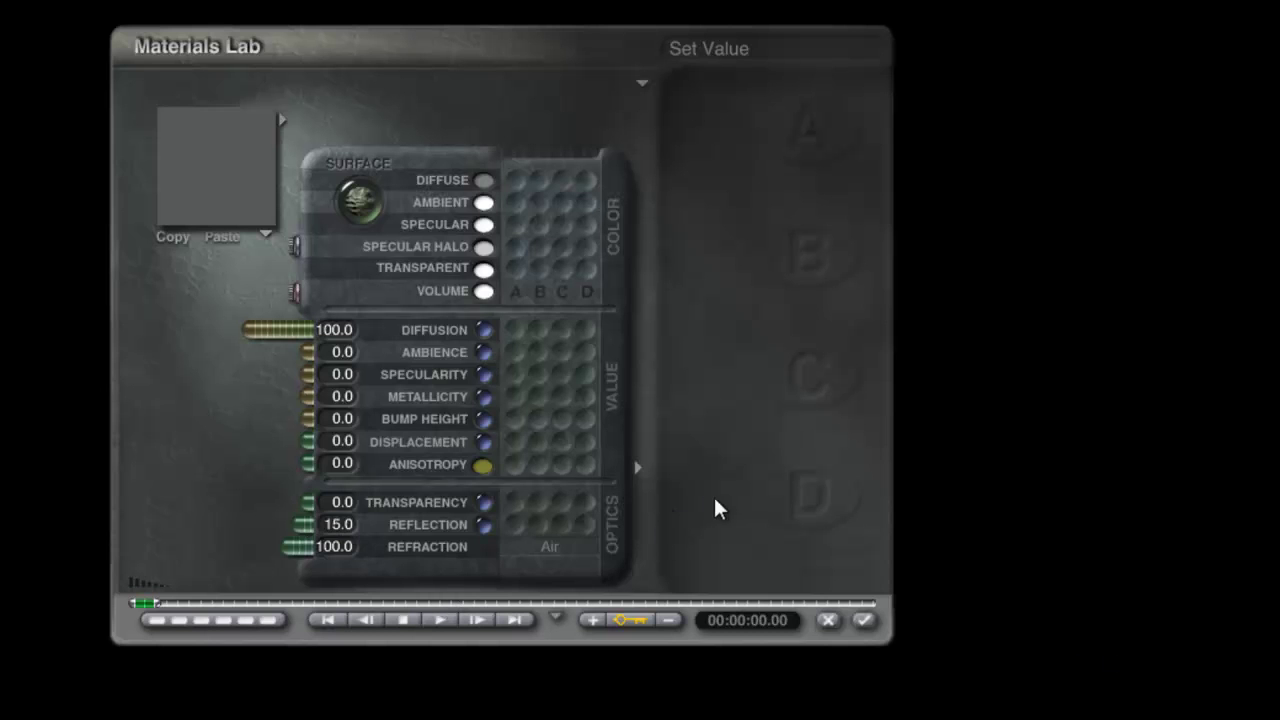
{"action": "left_click", "coordinate": [864, 620]}
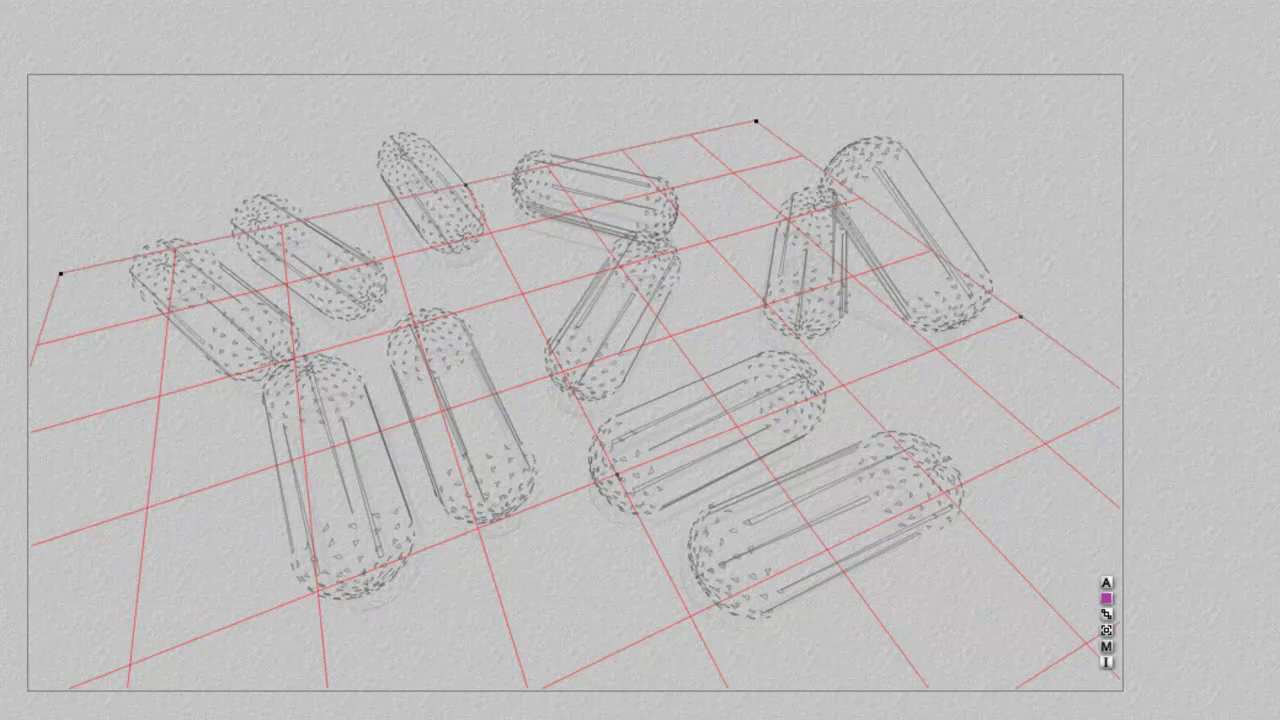